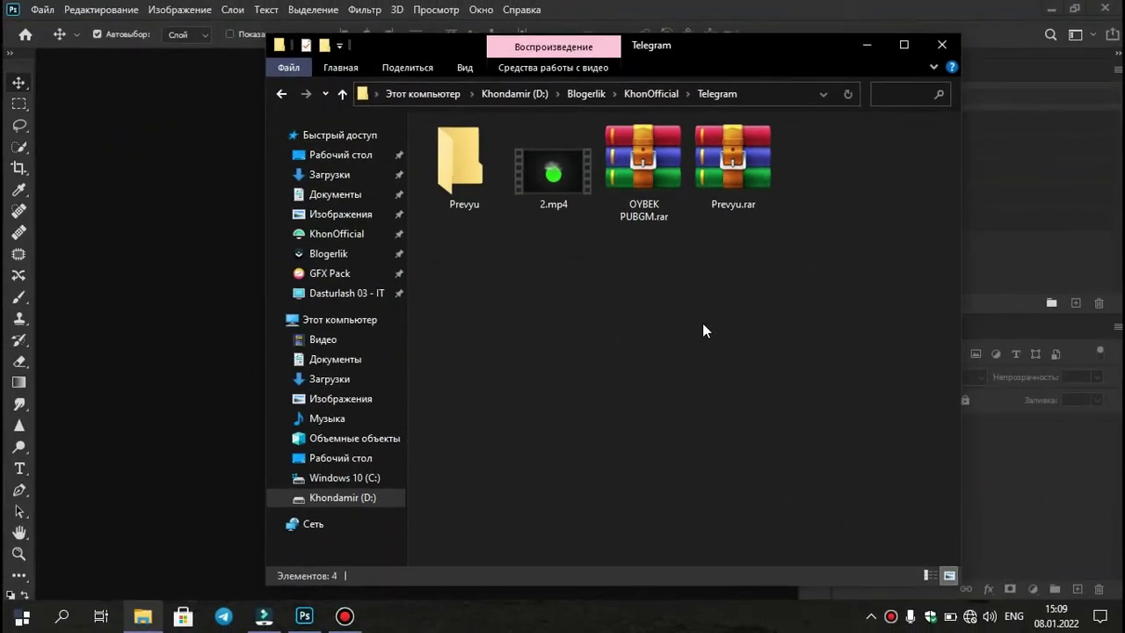
# Step: Extract Prevyu.rar to a Prevyu folder and open it to see the font and five images
pyautogui.click(729, 205)
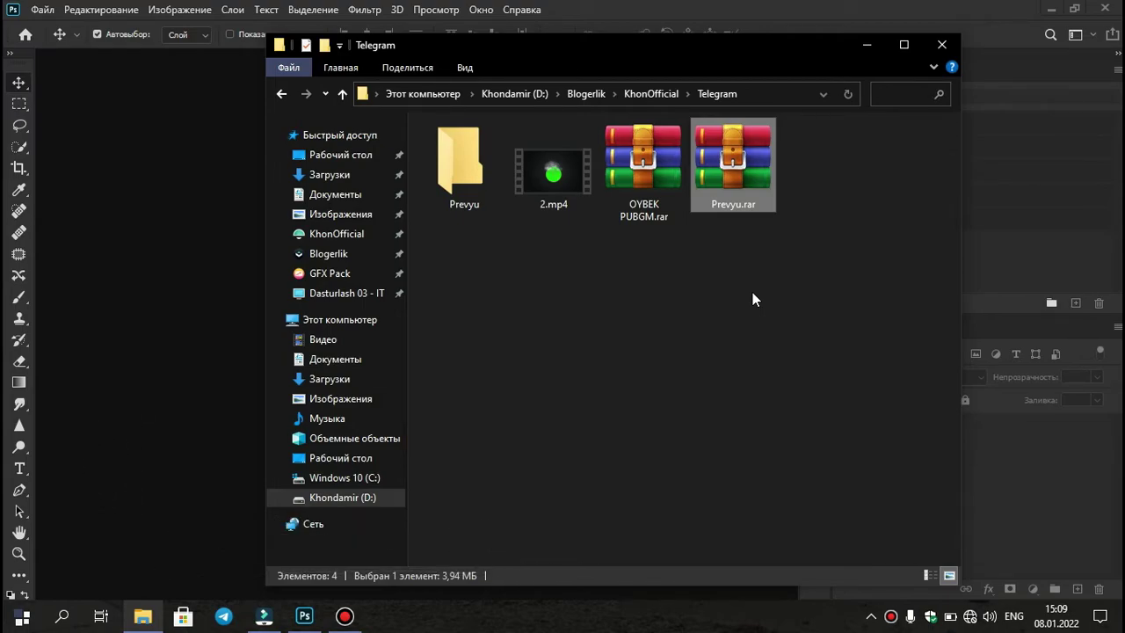
pyautogui.rightClick(729, 151)
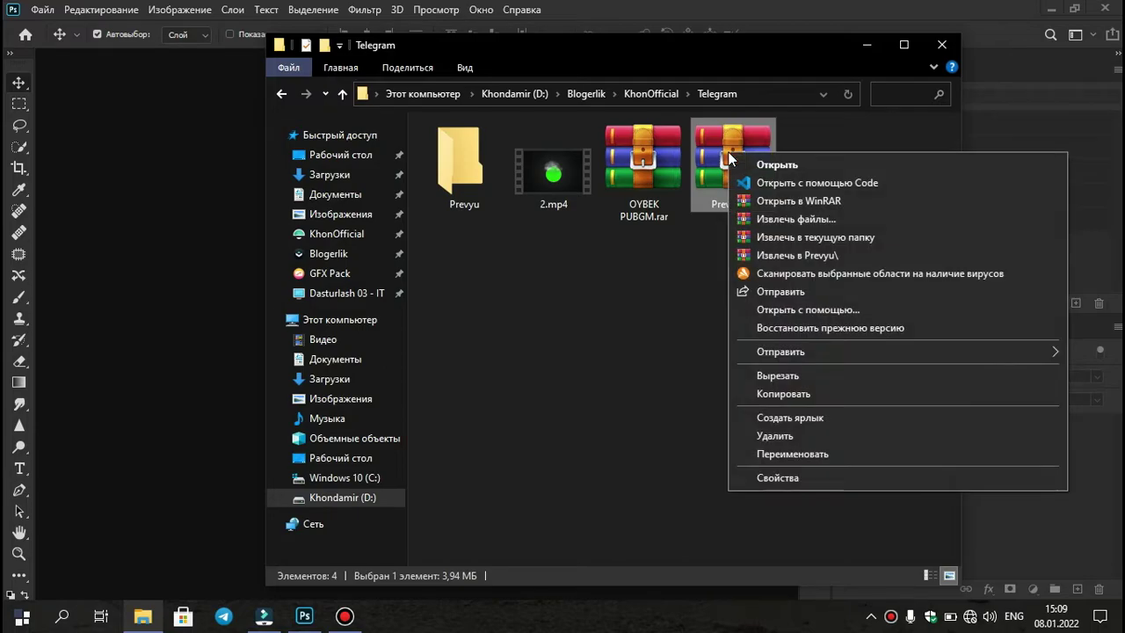
pyautogui.click(782, 253)
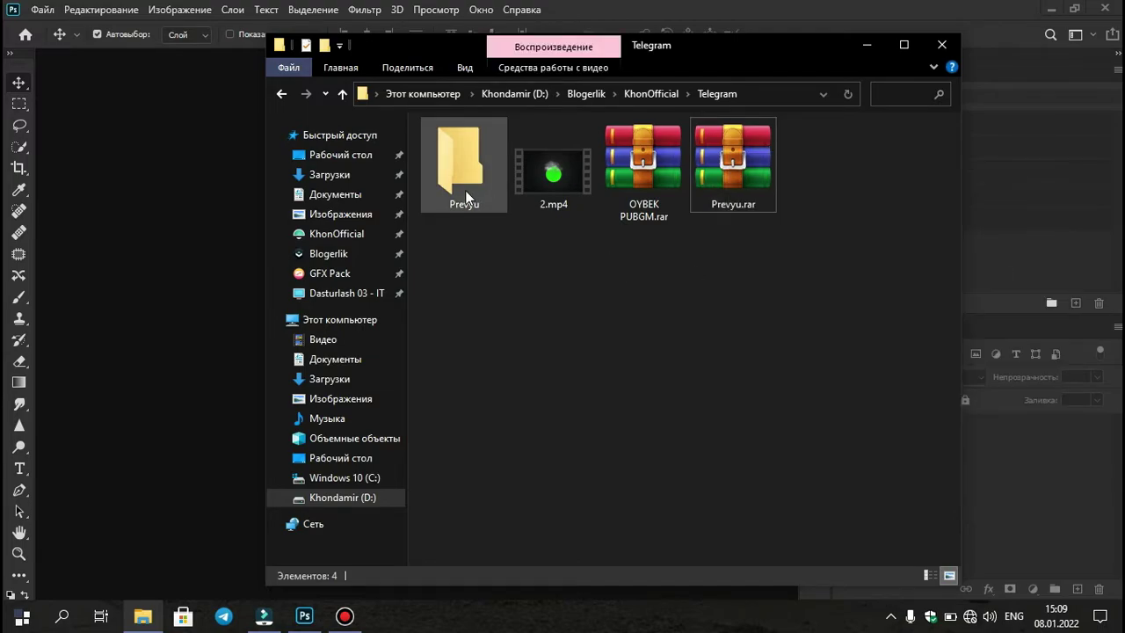
pyautogui.doubleClick(466, 191)
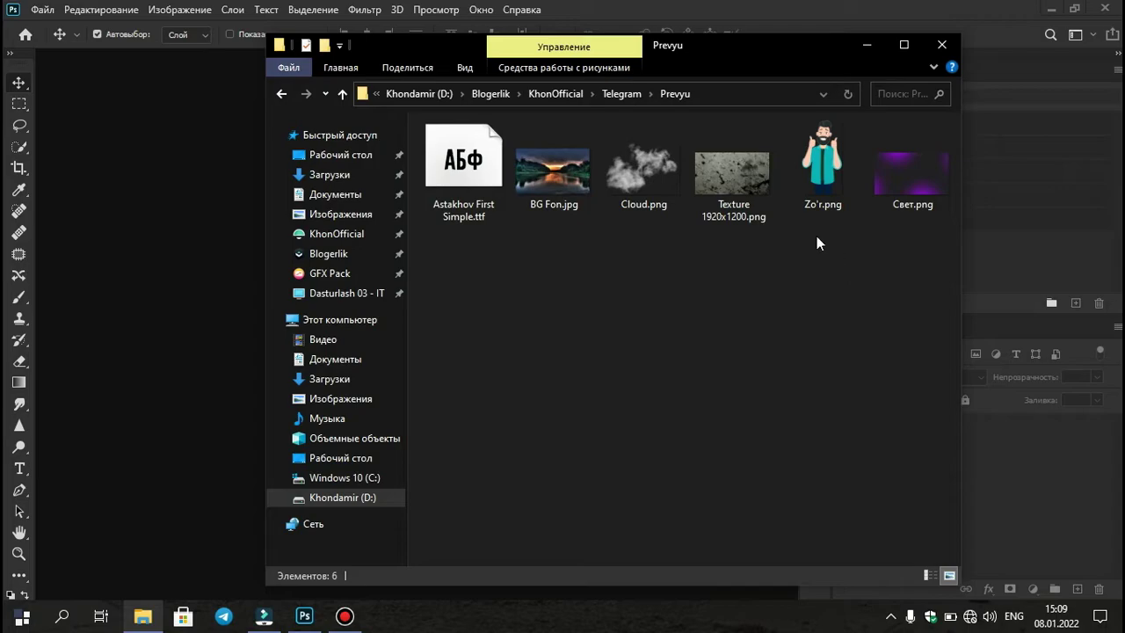
# Step: Install Astakhov First Simple.ttf without replacing the existing copy, then close its preview
pyautogui.doubleClick(463, 186)
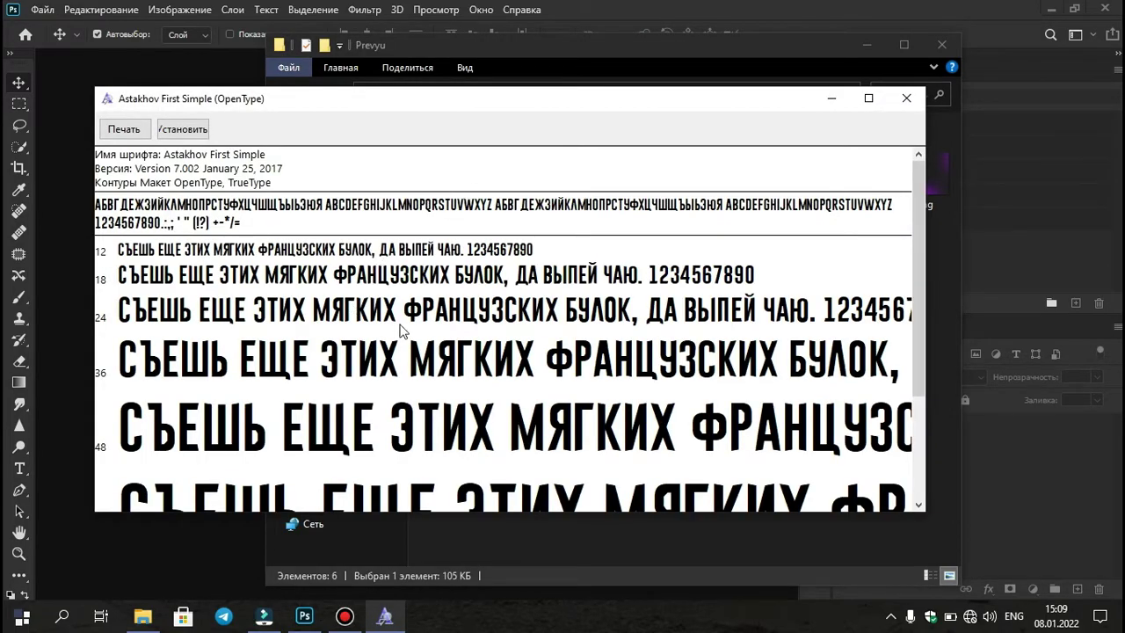
pyautogui.click(206, 132)
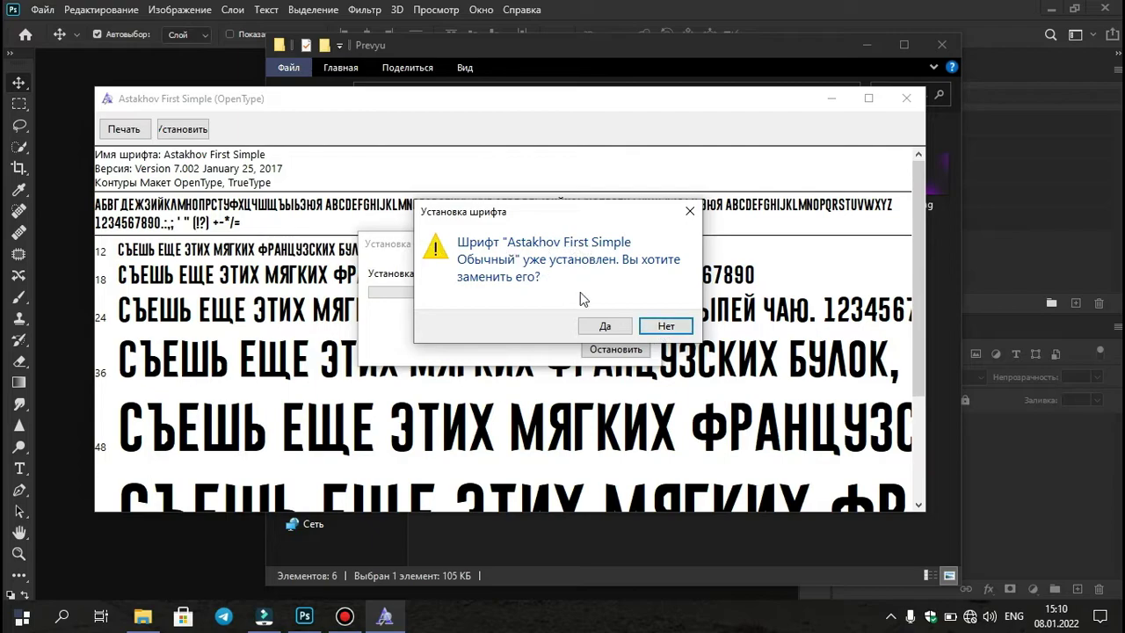
pyautogui.click(665, 330)
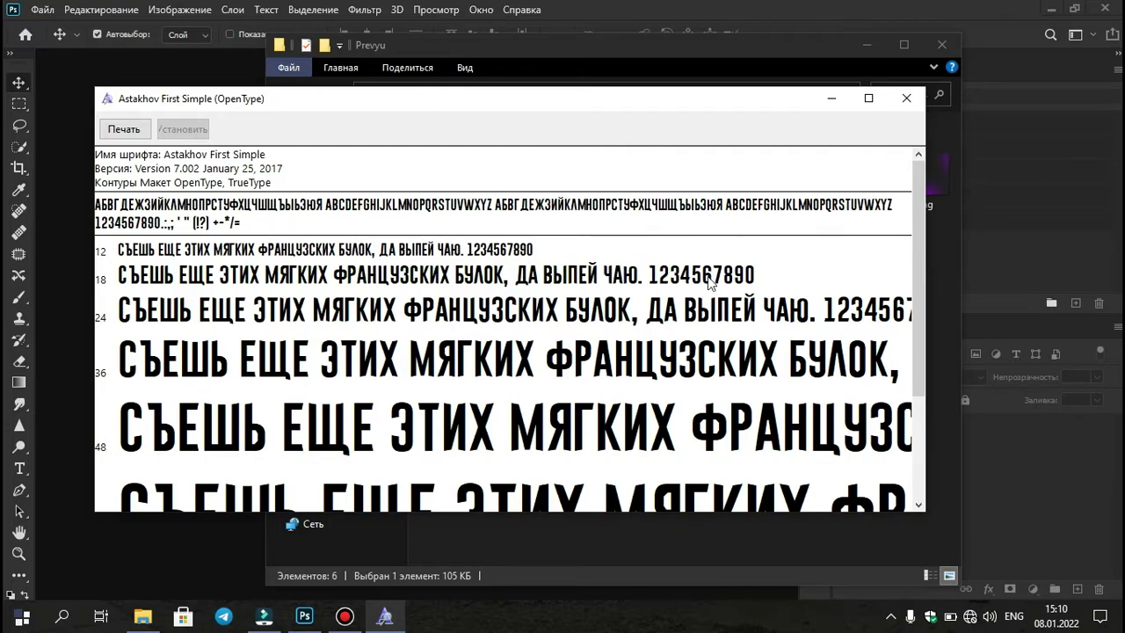
pyautogui.click(906, 98)
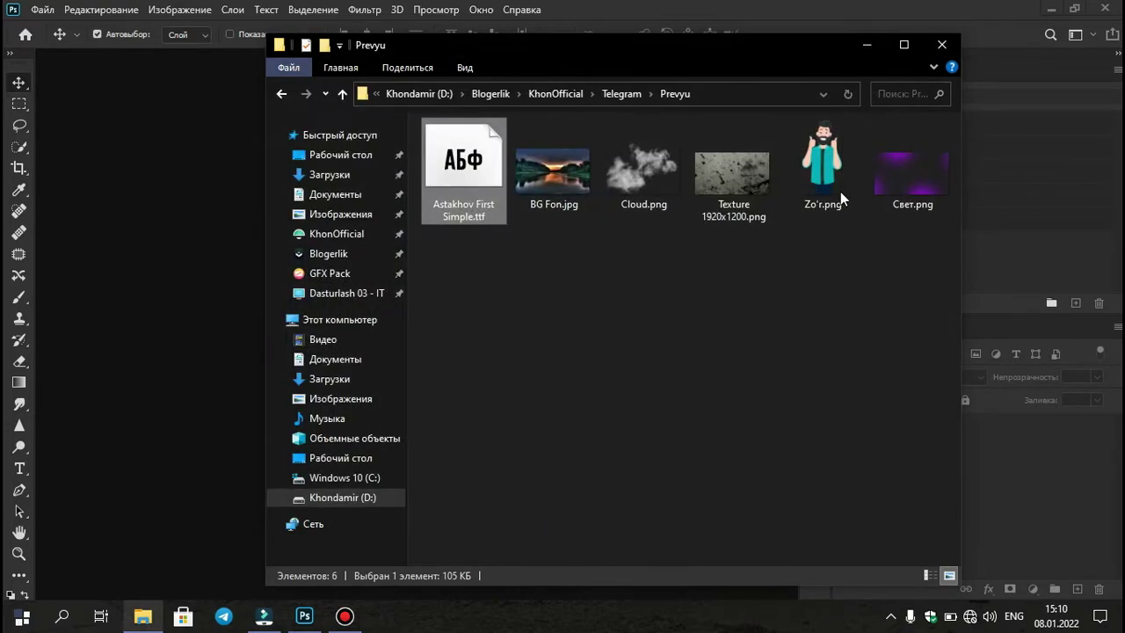
pyautogui.click(676, 378)
# Step: Create a new 1920×1080 px, 72 ppi document with a #191919 background colour
pyautogui.click(170, 198)
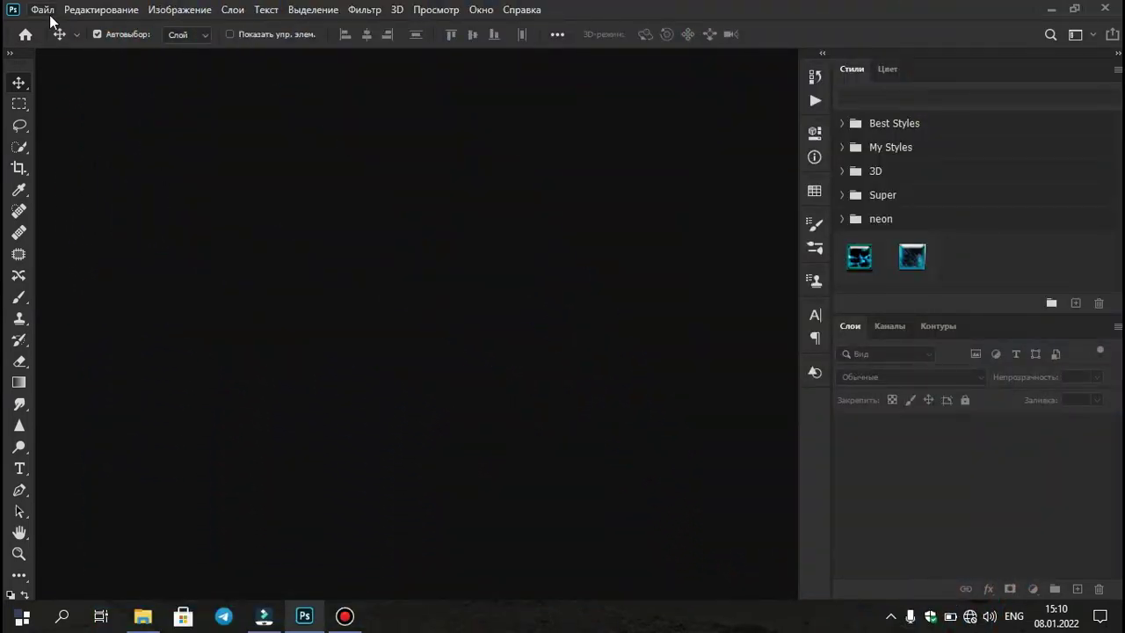
pyautogui.click(47, 16)
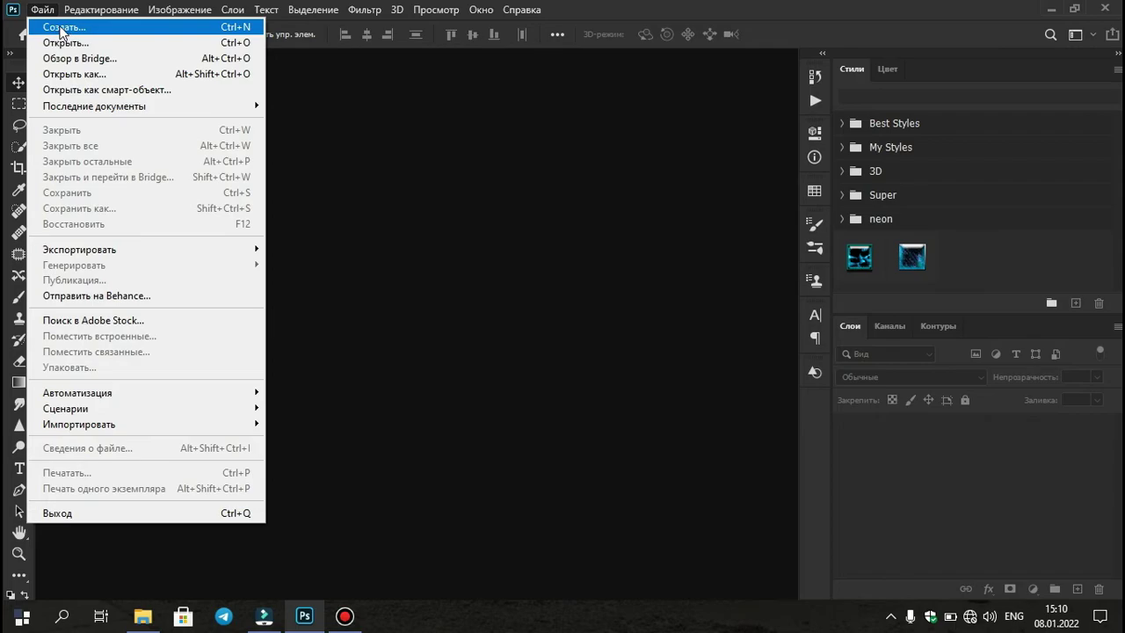
pyautogui.click(59, 32)
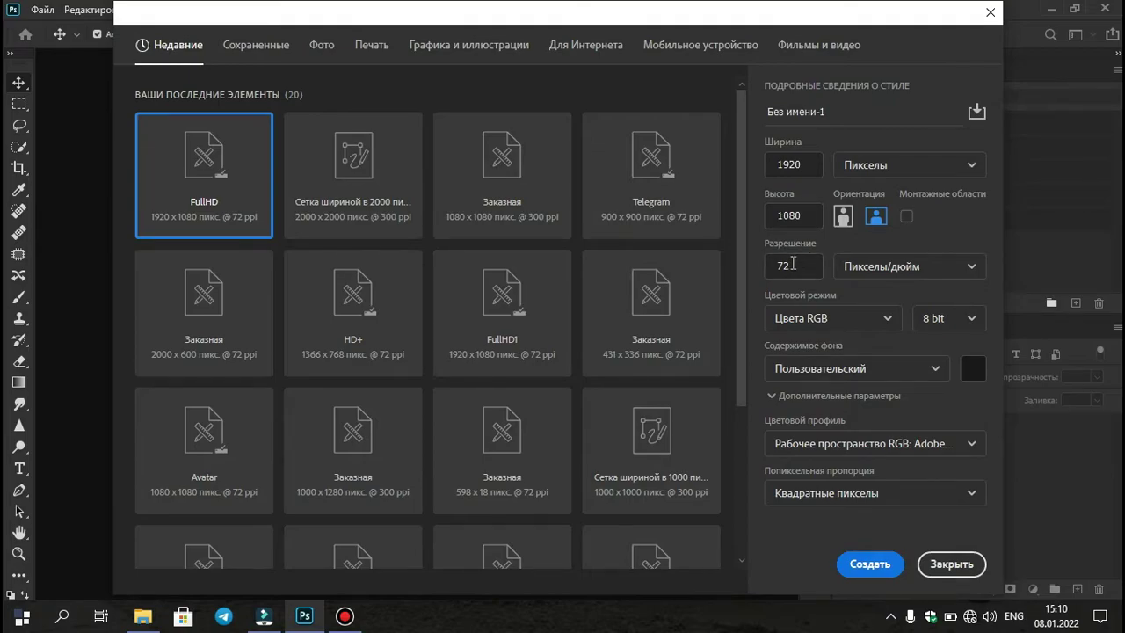
pyautogui.click(974, 372)
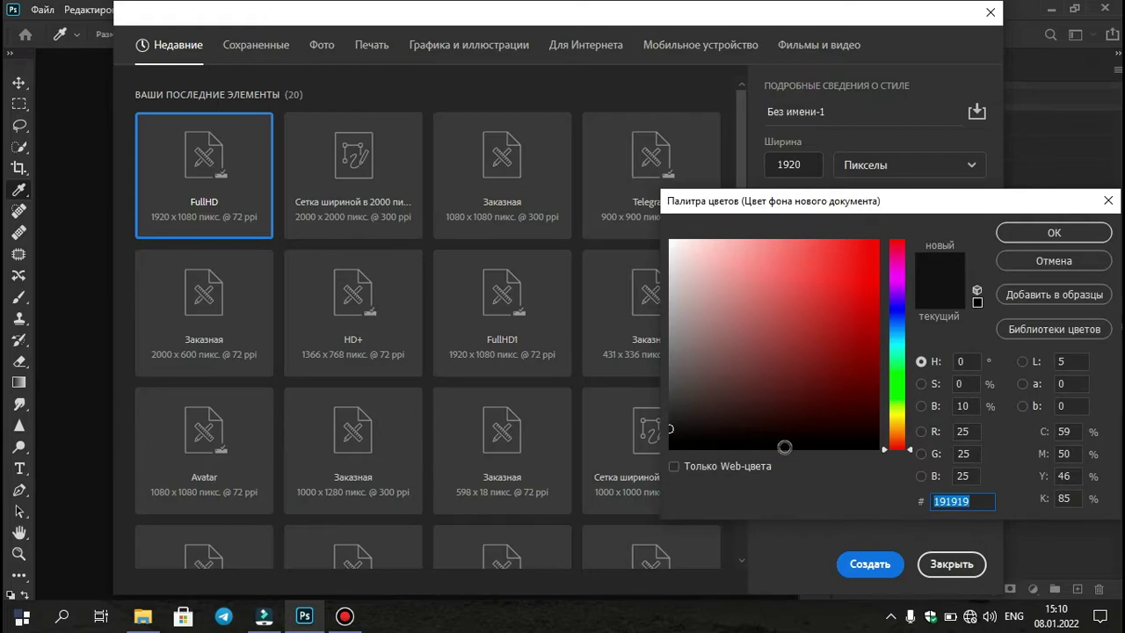
pyautogui.click(976, 503)
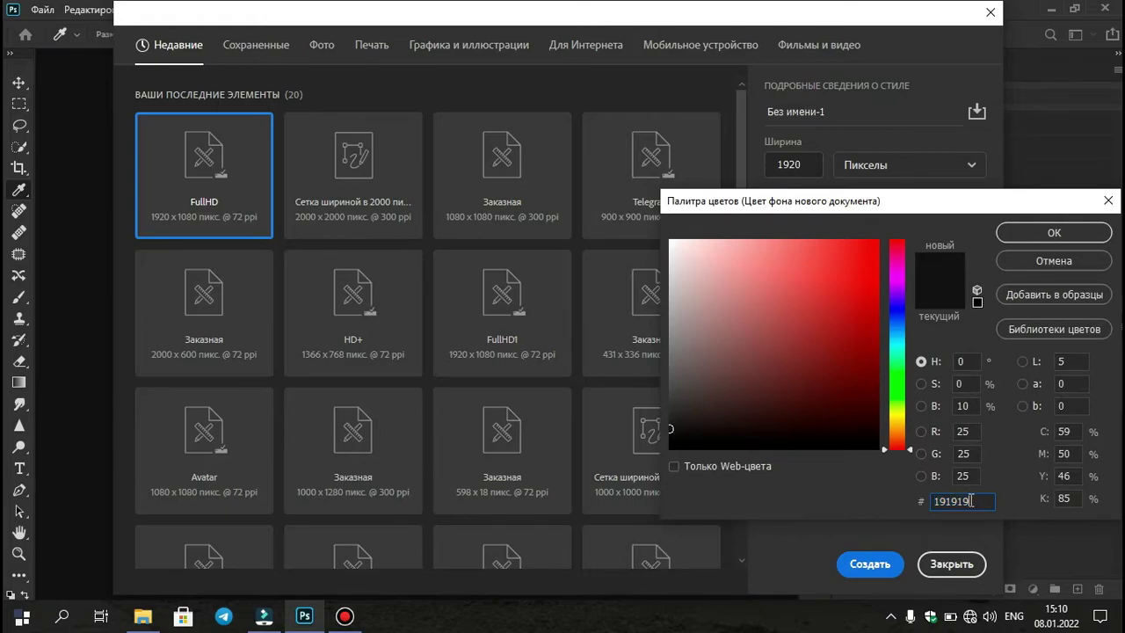
pyautogui.moveTo(971, 501); pyautogui.dragTo(925, 500)
pyautogui.click(1031, 233)
pyautogui.click(868, 567)
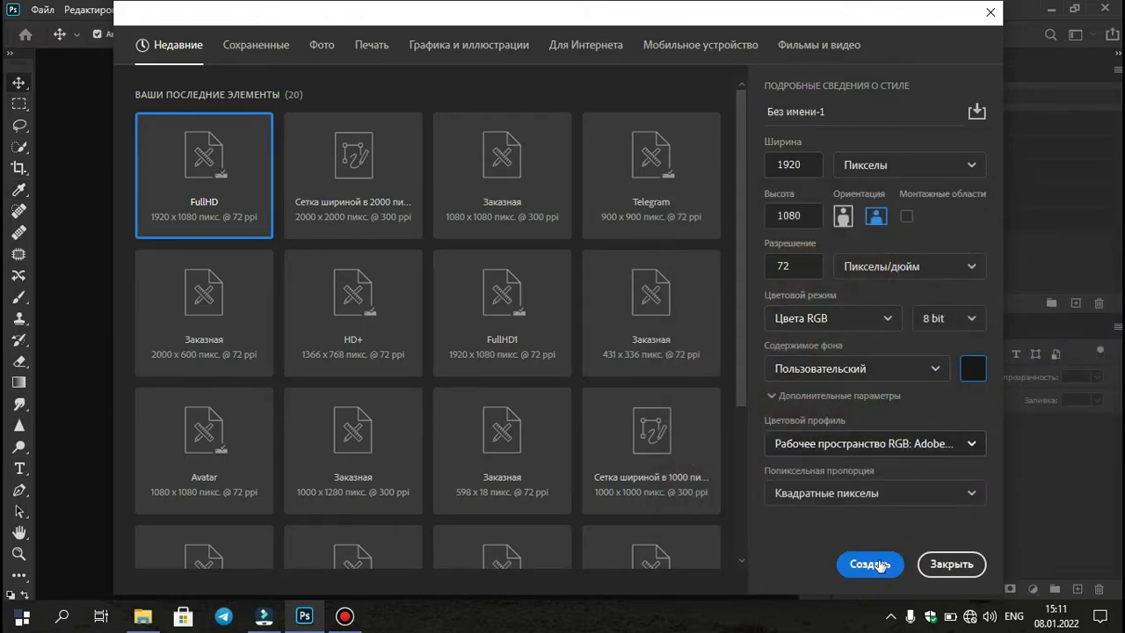
pyautogui.click(868, 567)
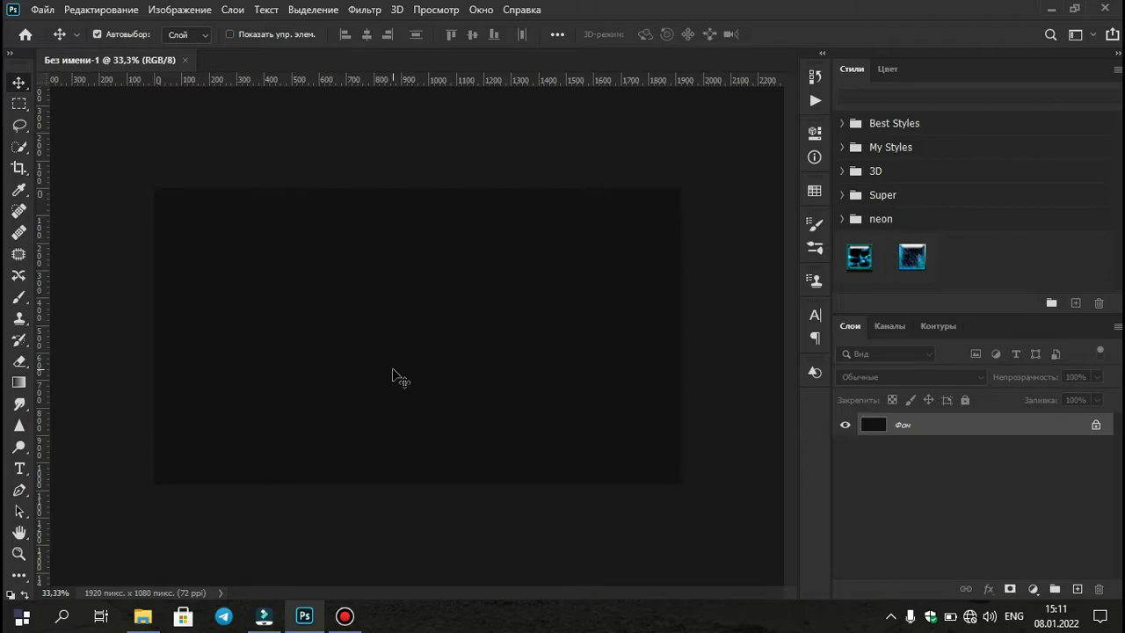
# Step: Place BG Fon.jpg, scale it to 134% to cover the canvas, and blend it with Мягкий свет
pyautogui.click(142, 616)
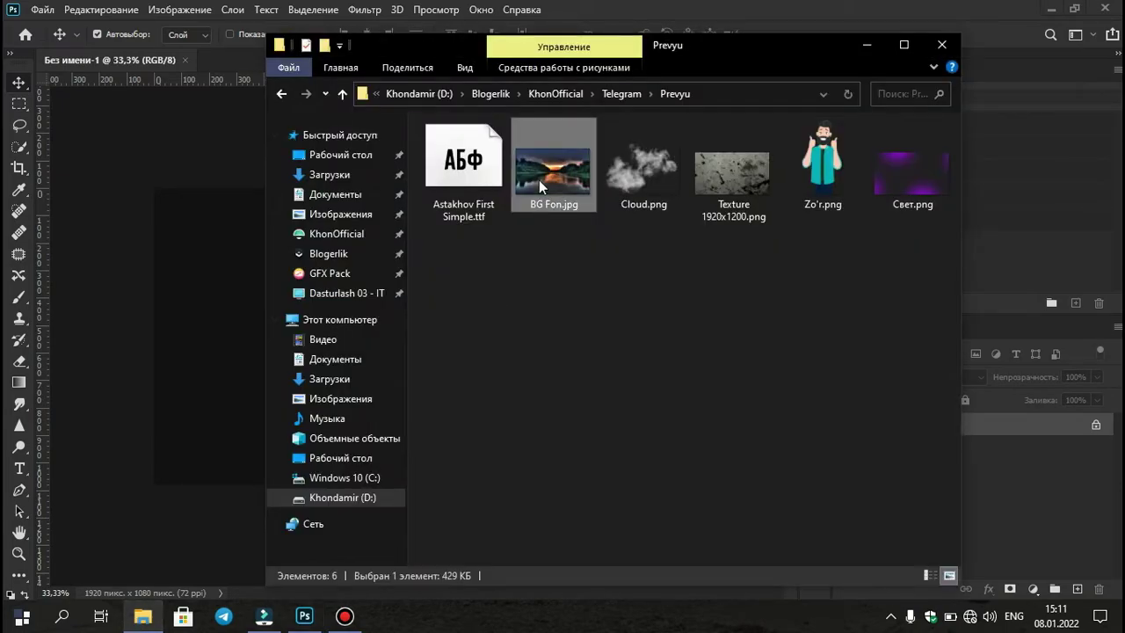
pyautogui.moveTo(555, 179); pyautogui.dragTo(224, 269)
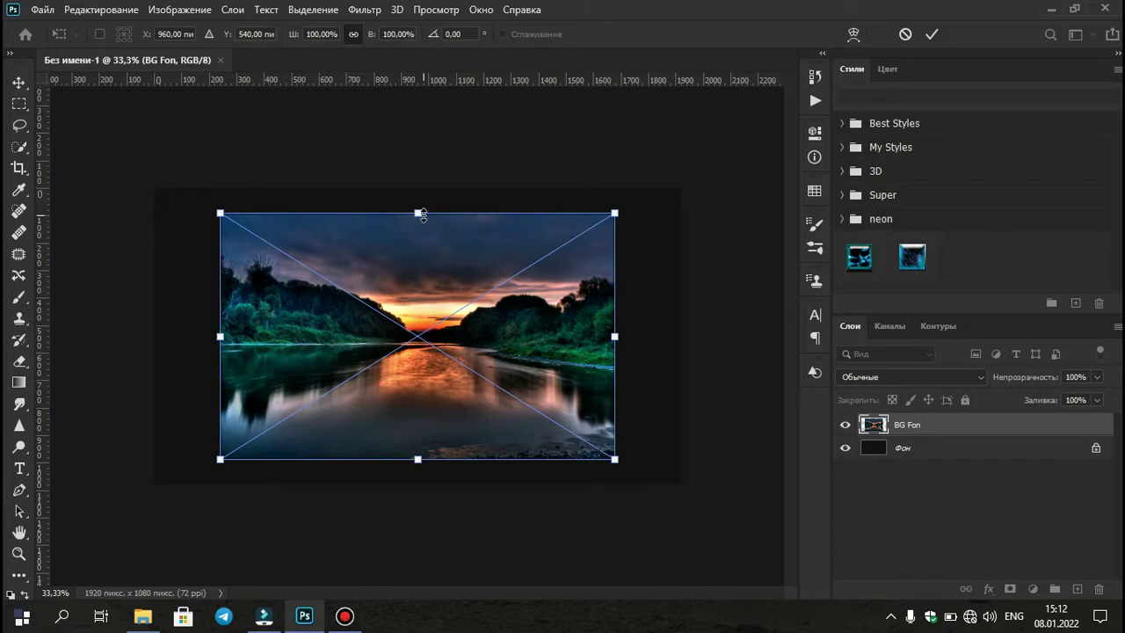
pyautogui.press('alt')
pyautogui.moveTo(418, 210); pyautogui.dragTo(418, 169)
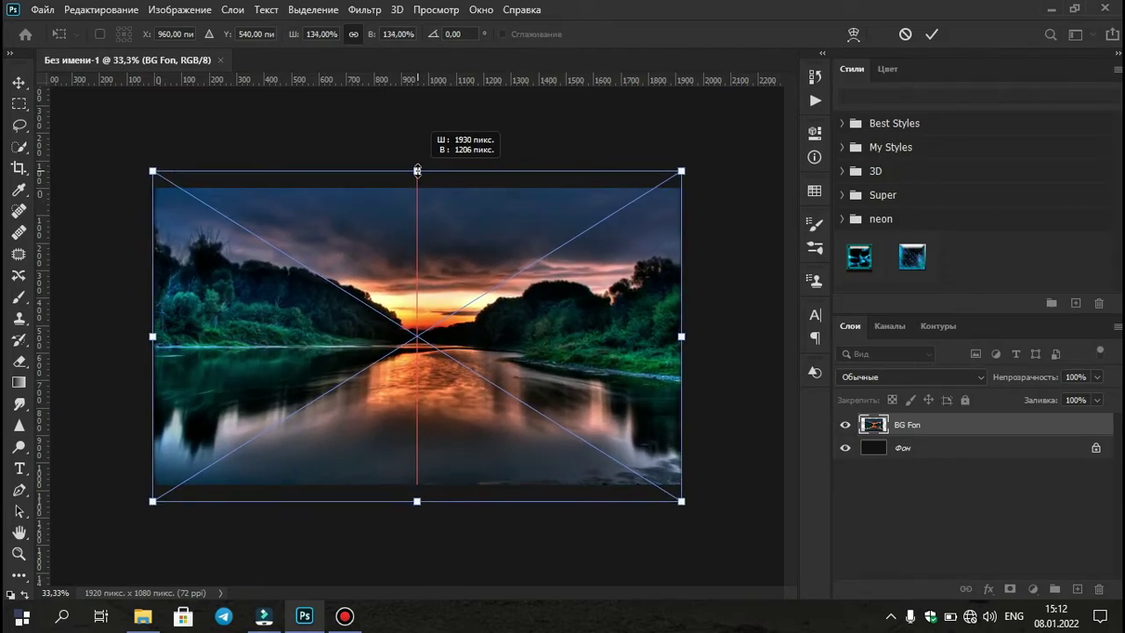
pyautogui.click(932, 34)
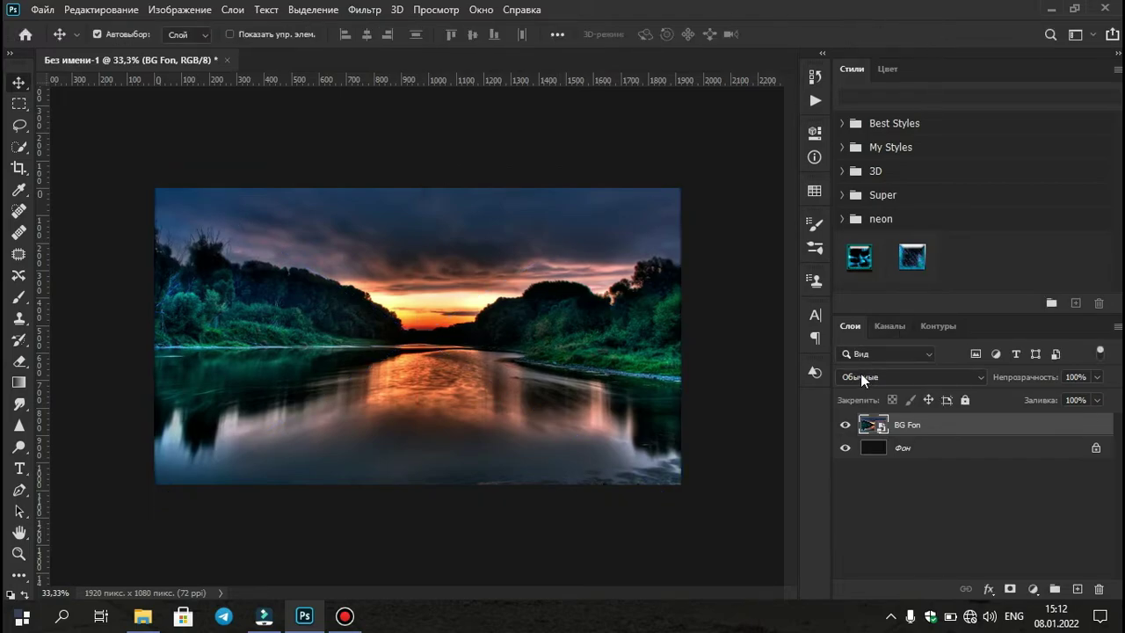
pyautogui.click(885, 375)
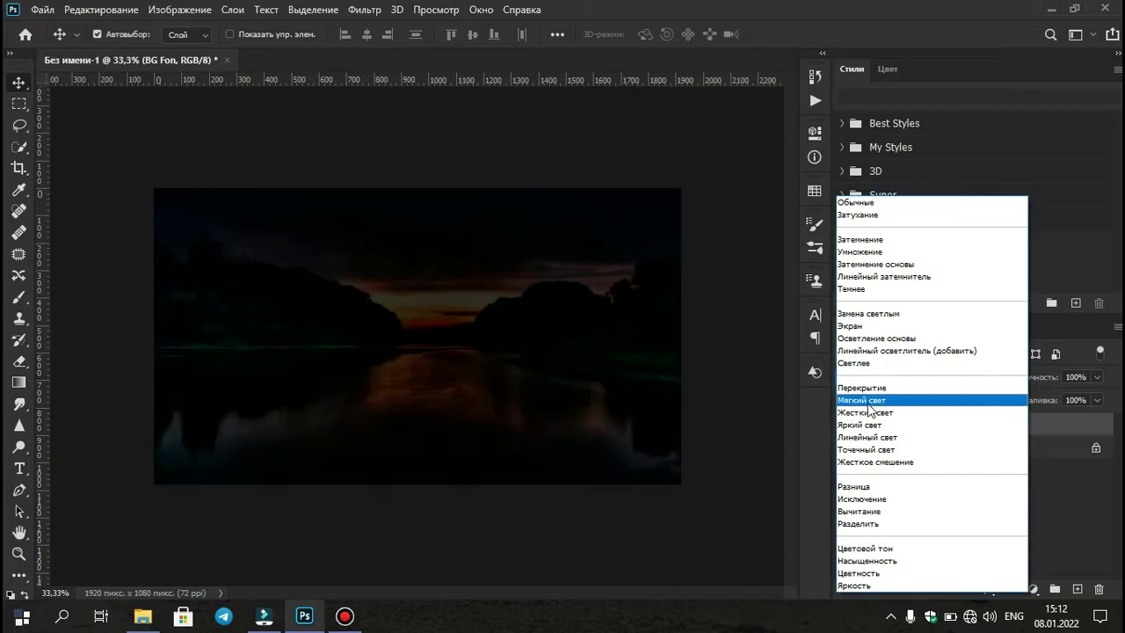
pyautogui.click(858, 402)
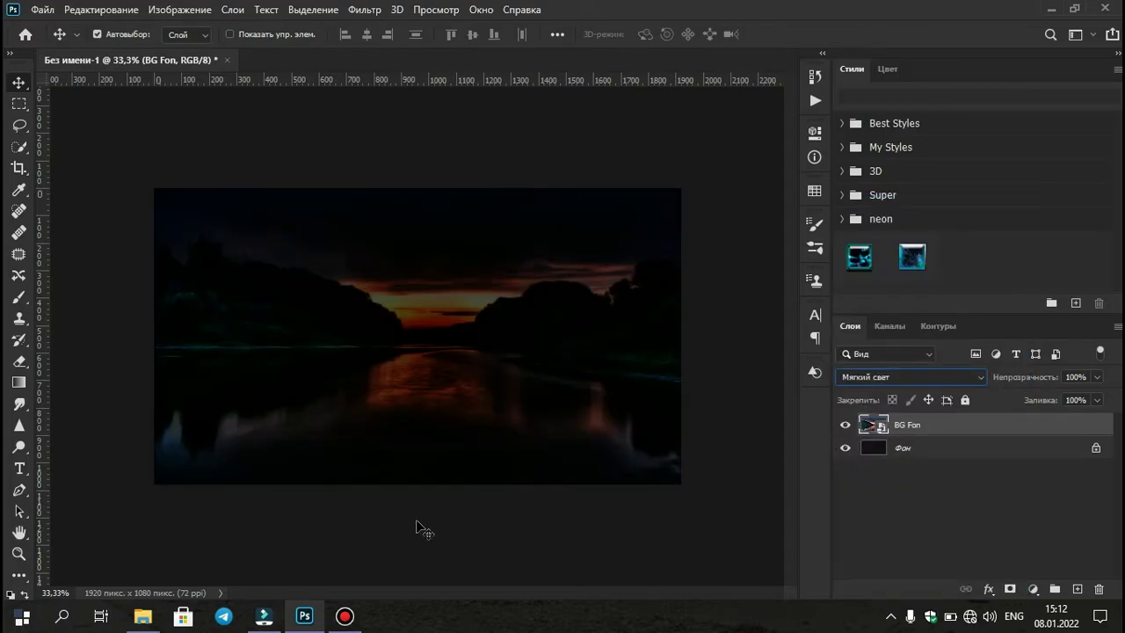
# Step: Place Zo'r.png, enlarge it to 128.57% and position it on the right, cut off at the bottom
pyautogui.click(153, 618)
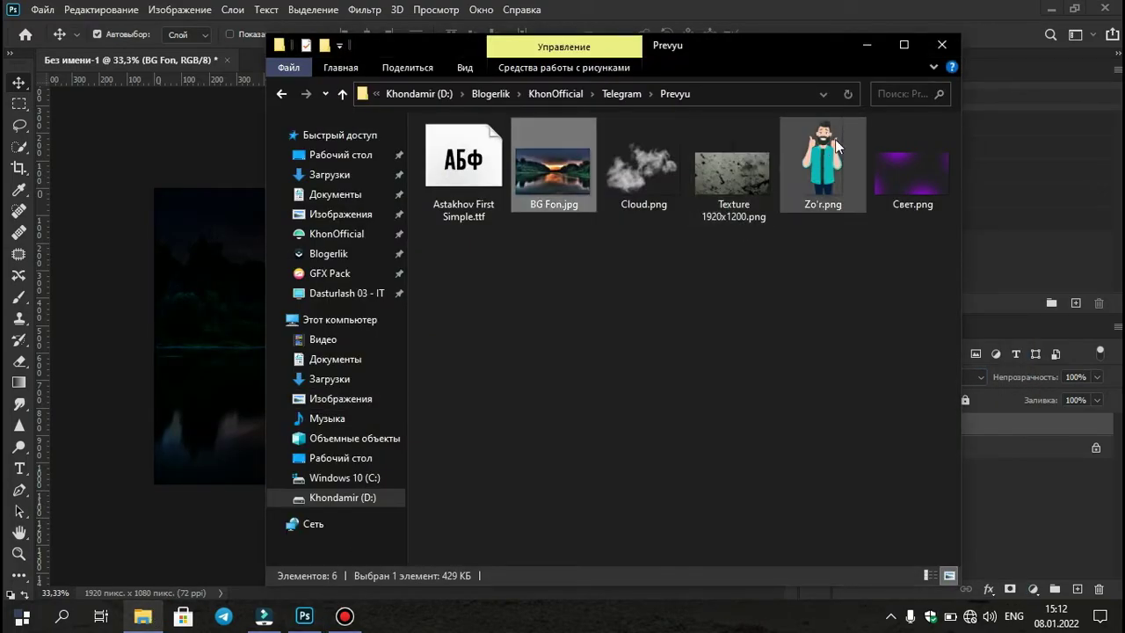
pyautogui.moveTo(835, 139)
pyautogui.mouseDown()
pyautogui.moveTo(700, 222)
pyautogui.moveTo(220, 333)
pyautogui.mouseUp()
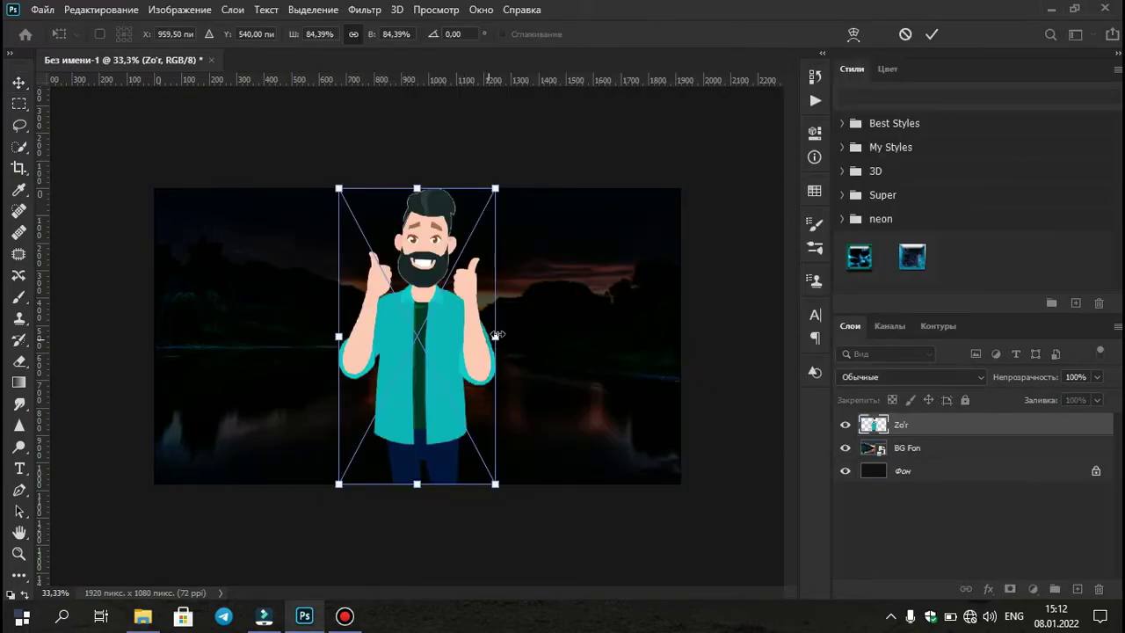
pyautogui.moveTo(498, 336)
pyautogui.mouseDown()
pyautogui.moveTo(540, 335)
pyautogui.moveTo(600, 409)
pyautogui.mouseUp()
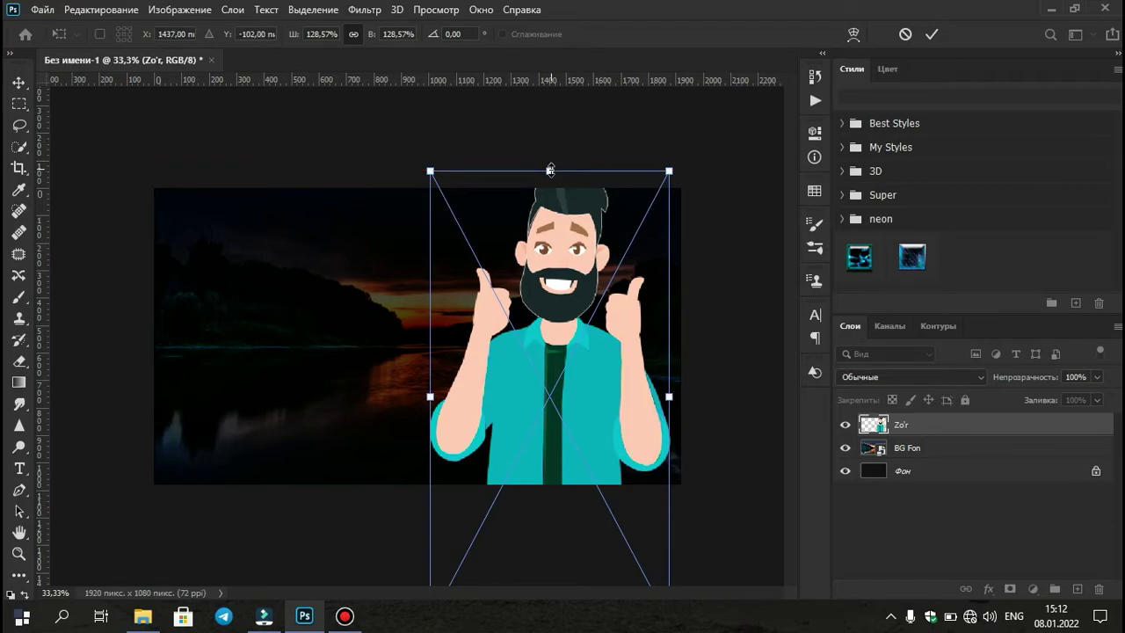
pyautogui.moveTo(549, 168)
pyautogui.mouseDown()
pyautogui.moveTo(555, 181)
pyautogui.moveTo(549, 158)
pyautogui.moveTo(550, 170)
pyautogui.mouseUp()
pyautogui.moveTo(573, 288); pyautogui.dragTo(583, 313)
pyautogui.click(932, 34)
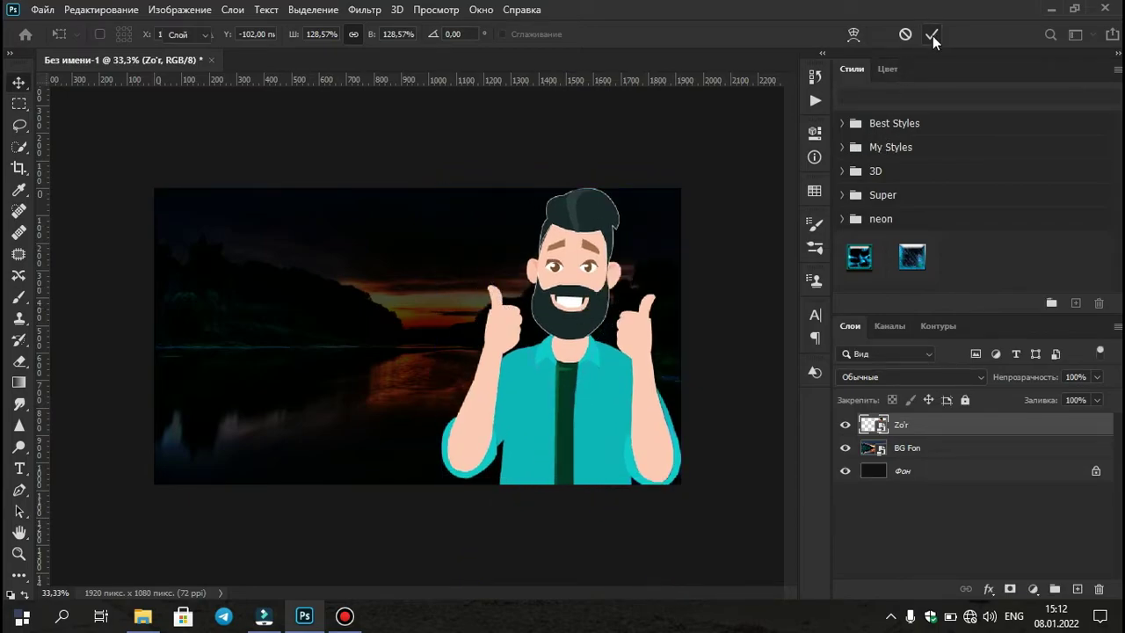
# Step: Set the Type tool to the Astakhov First Simple font at 200 pt
pyautogui.click(20, 469)
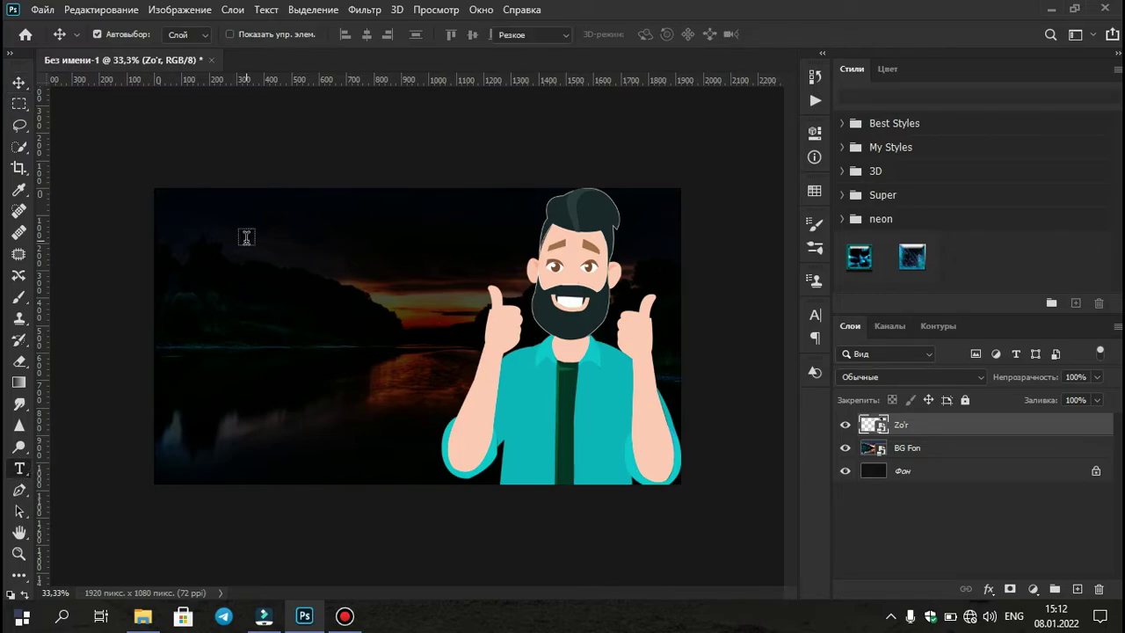
pyautogui.click(180, 34)
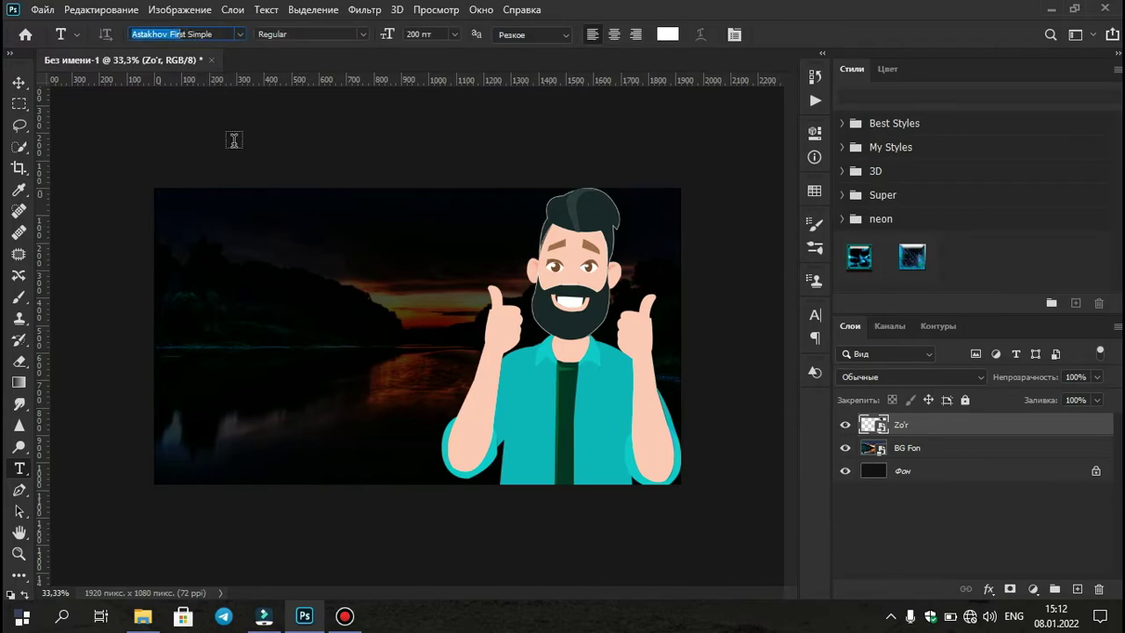
pyautogui.press('BackSpace')
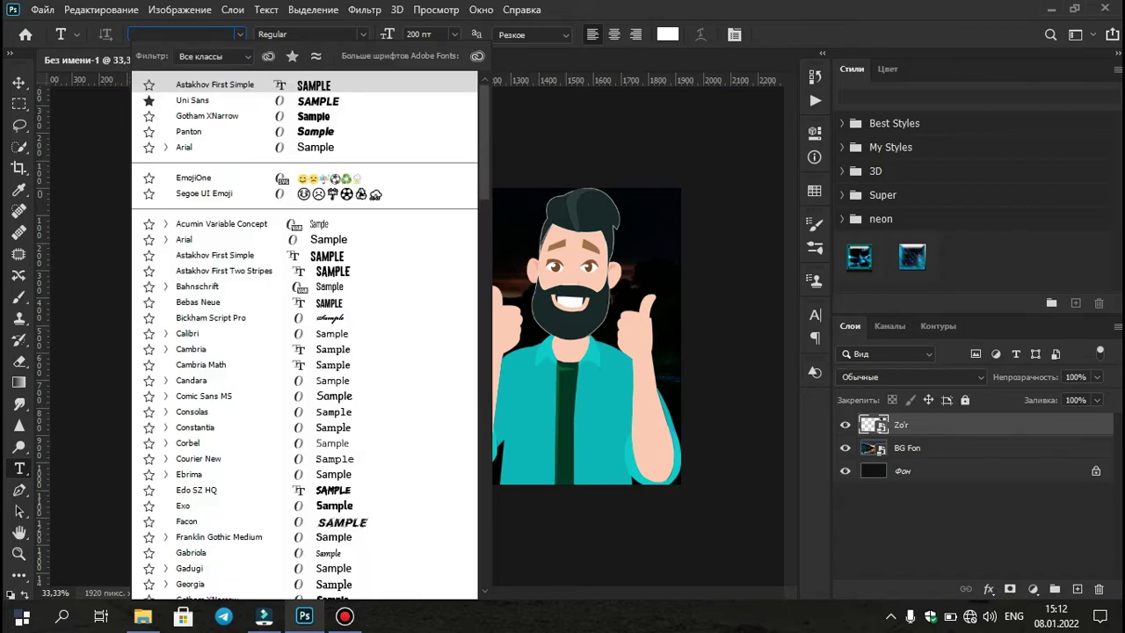
pyautogui.write('asta')
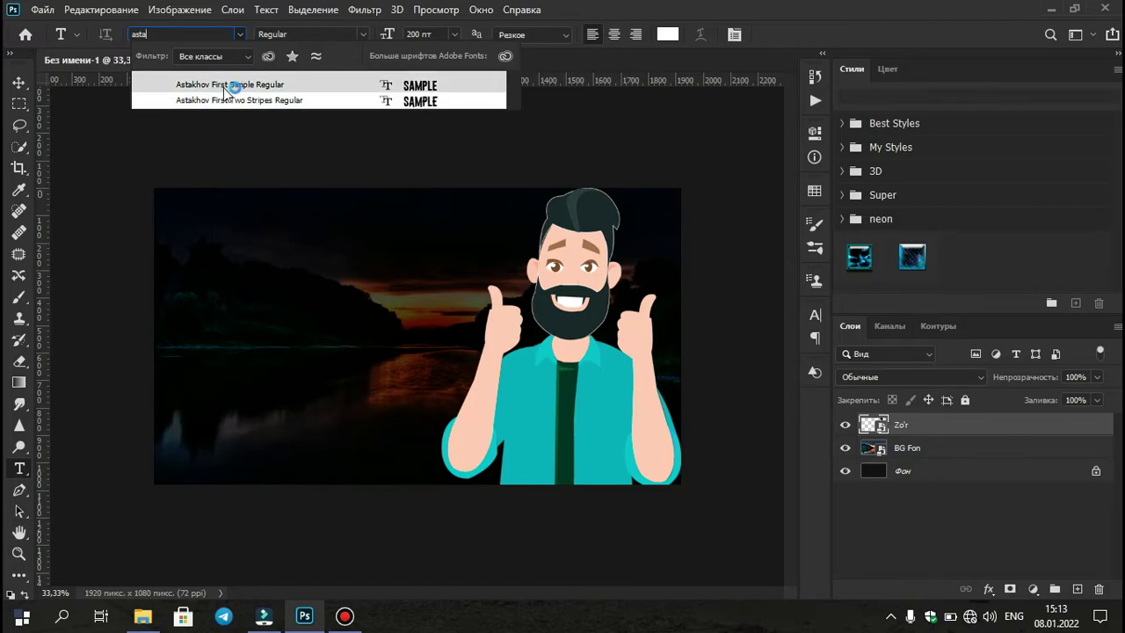
pyautogui.click(229, 85)
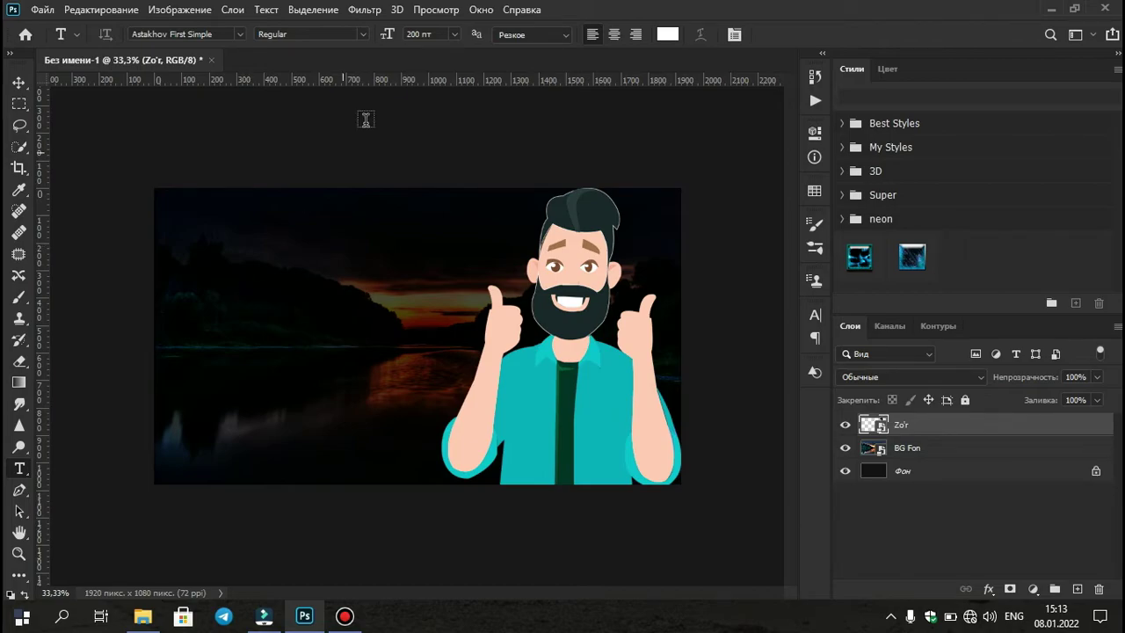
pyautogui.click(407, 35)
pyautogui.write('200')
pyautogui.press('Return')
# Step: Add title text layers TOP PREVYU and YASAYMIZ, one below the other, left of the man
pyautogui.click(248, 288)
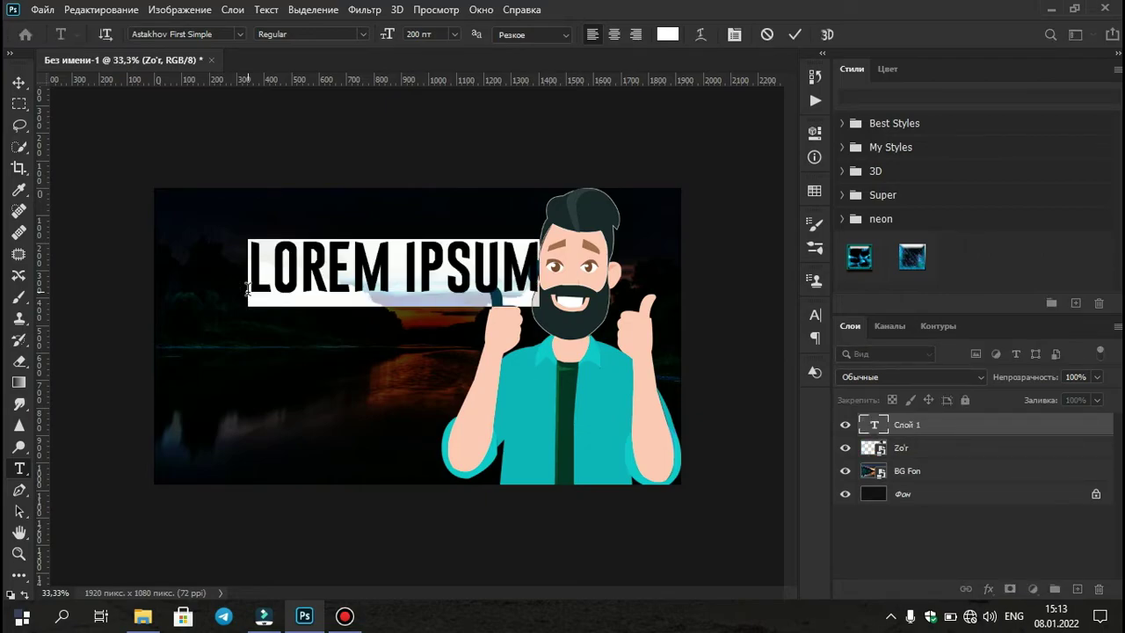
pyautogui.write('TOP')
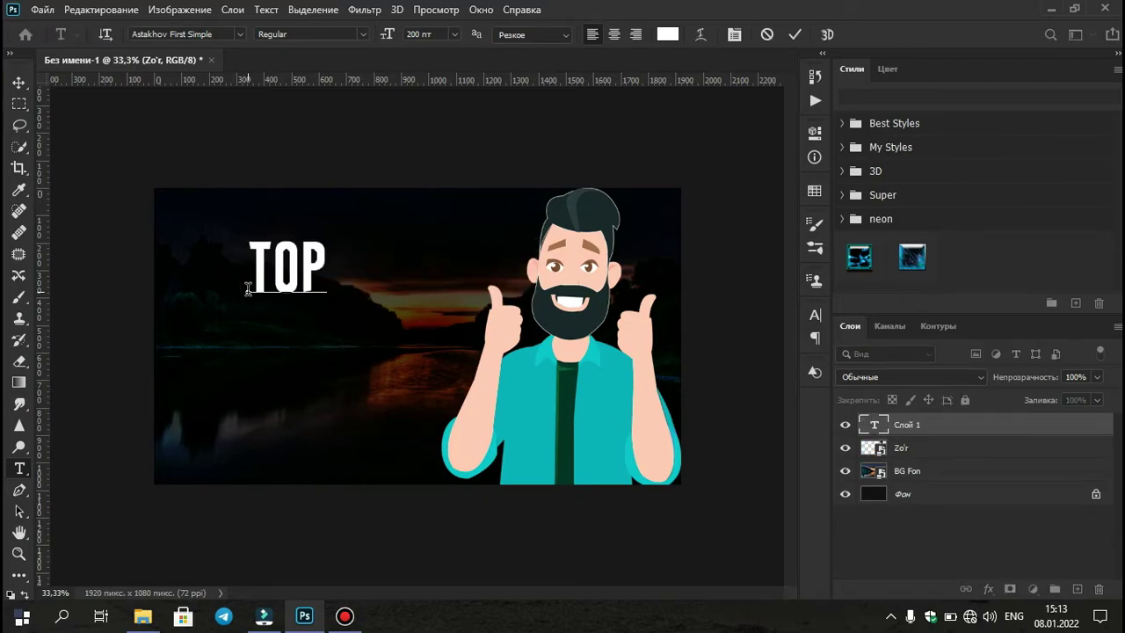
pyautogui.write(' PREV')
pyautogui.write('YU')
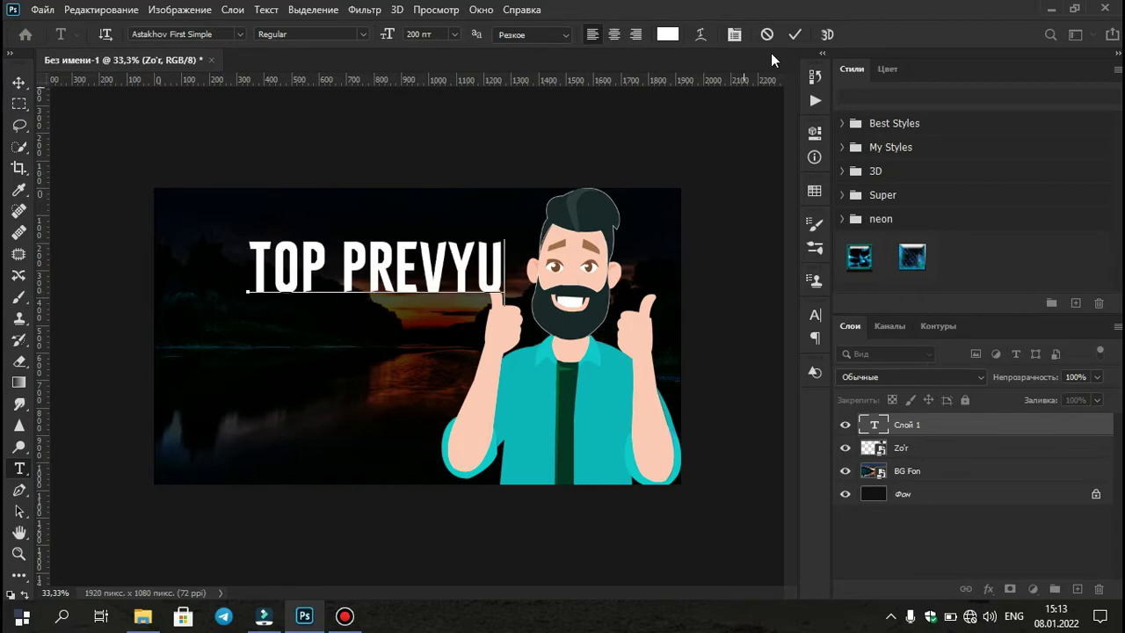
pyautogui.click(793, 37)
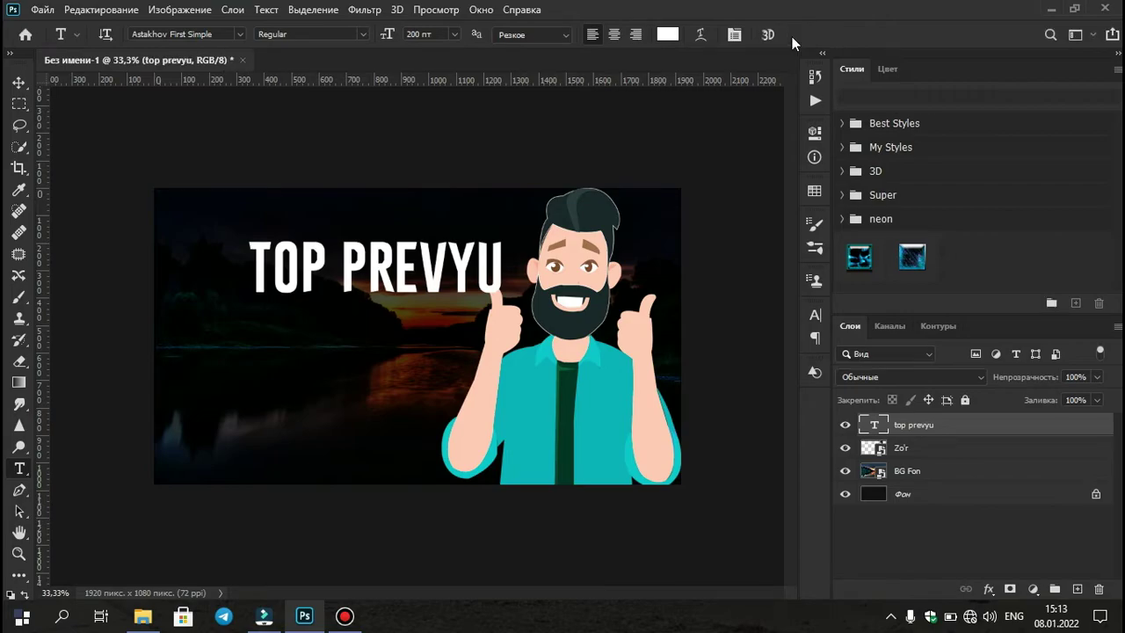
pyautogui.click(270, 362)
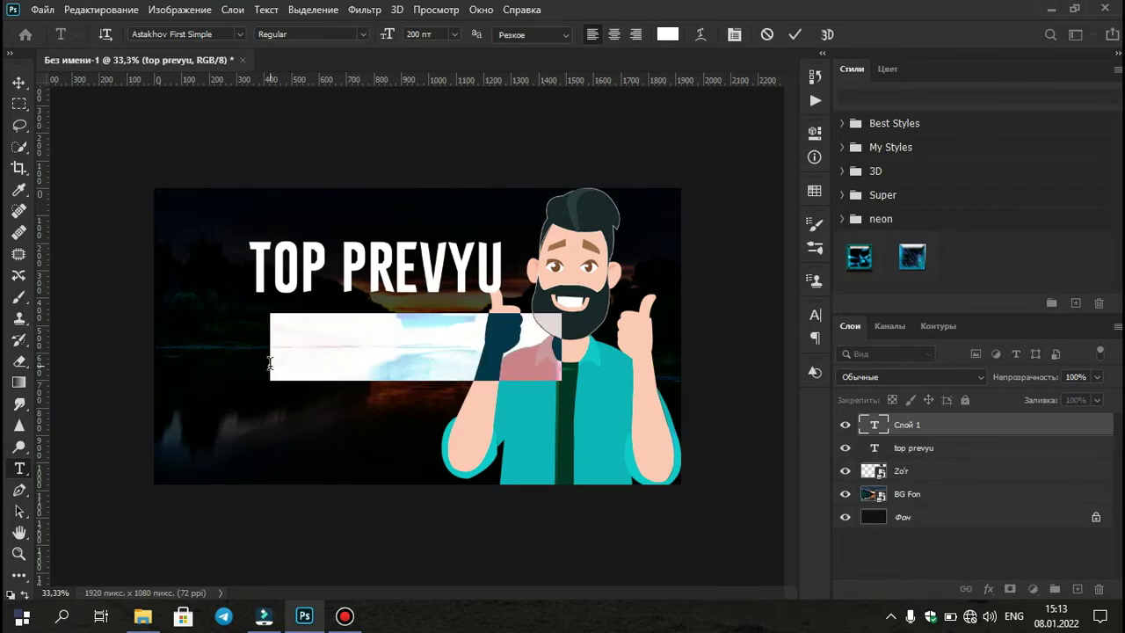
pyautogui.press('Left')
pyautogui.press('Right')
pyautogui.press('Right')
pyautogui.press('Right')
pyautogui.press('Right')
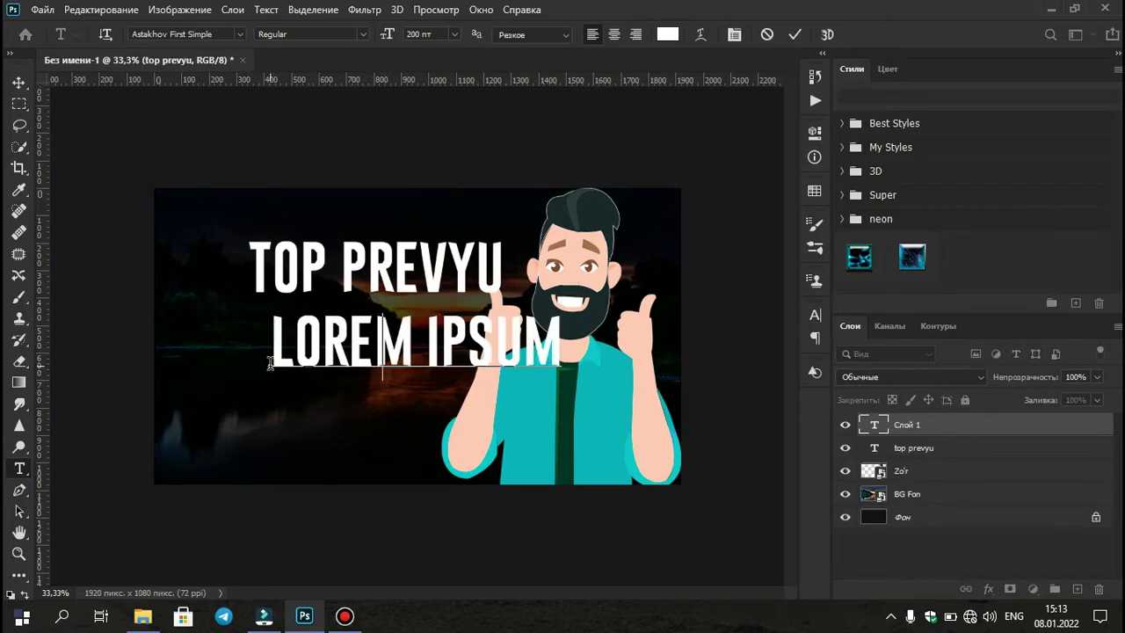
pyautogui.press('Right')
pyautogui.press('Right')
pyautogui.press('Right')
pyautogui.press('Right')
pyautogui.press('Right')
pyautogui.hotkey('ctrl', 'a')
pyautogui.write('YASAYMIZ')
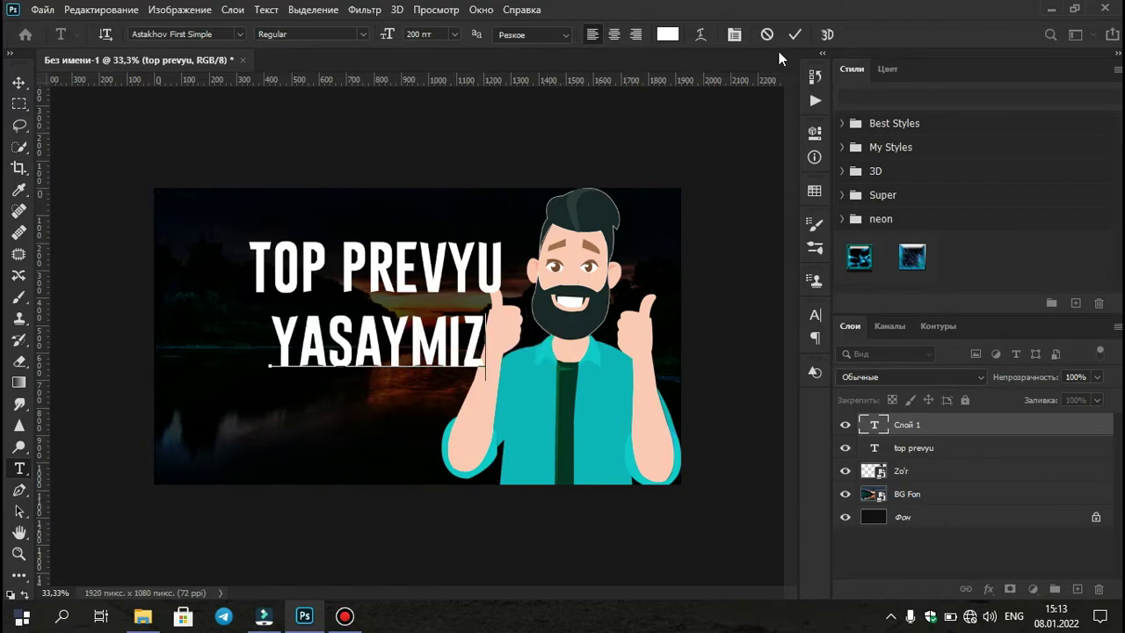
pyautogui.click(794, 36)
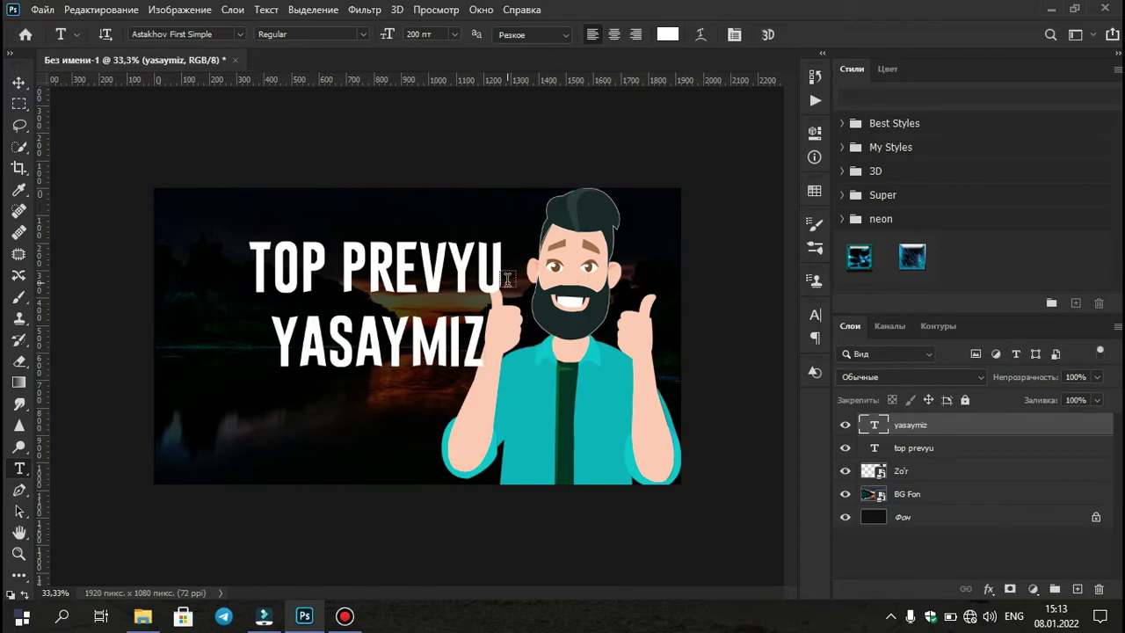
pyautogui.press('v')
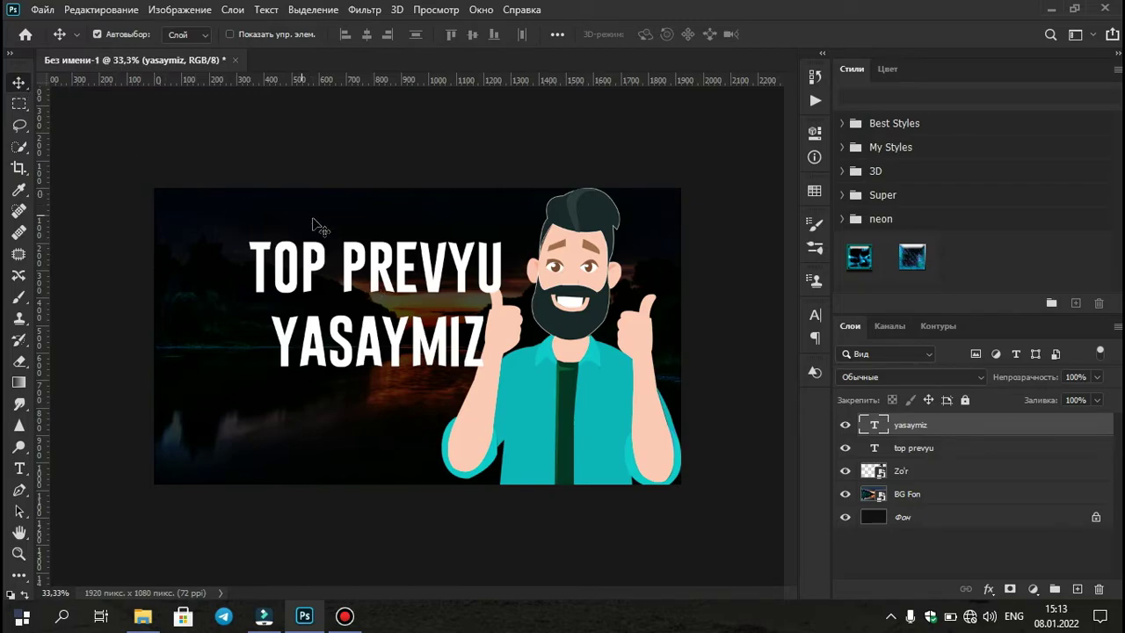
# Step: Shift the TOP PREVYU and YASAYMIZ lines left, then move both lower-left together
pyautogui.moveTo(386, 278); pyautogui.dragTo(345, 278)
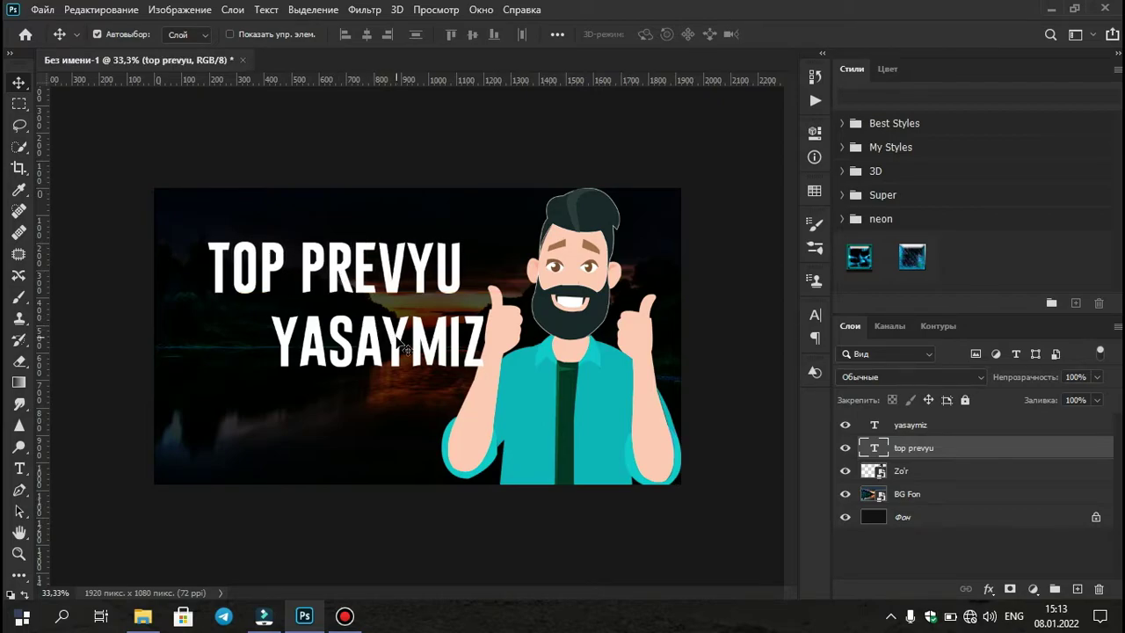
pyautogui.moveTo(398, 339); pyautogui.dragTo(349, 328)
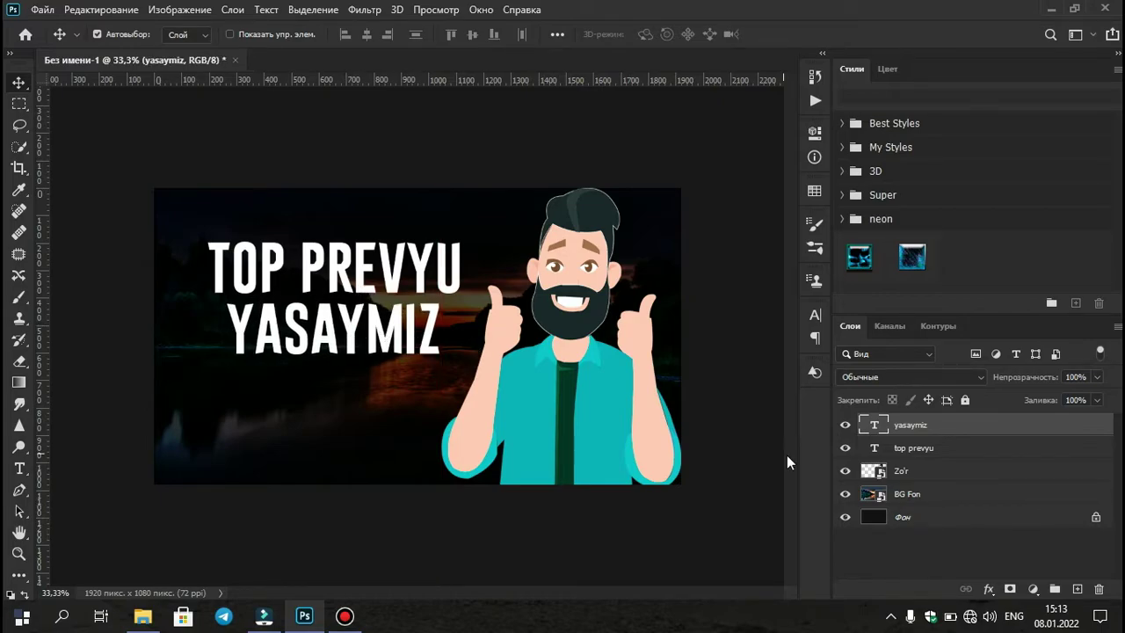
pyautogui.keyDown('ctrl'); pyautogui.click(952, 456); pyautogui.keyUp('ctrl')
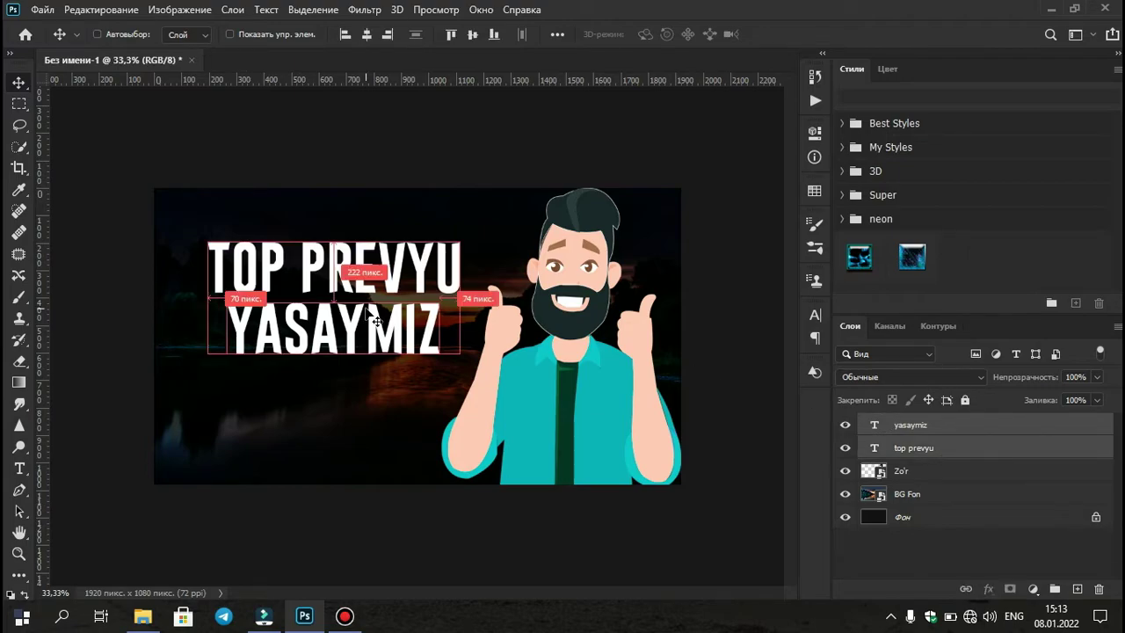
pyautogui.hotkey('ctrl', 't')
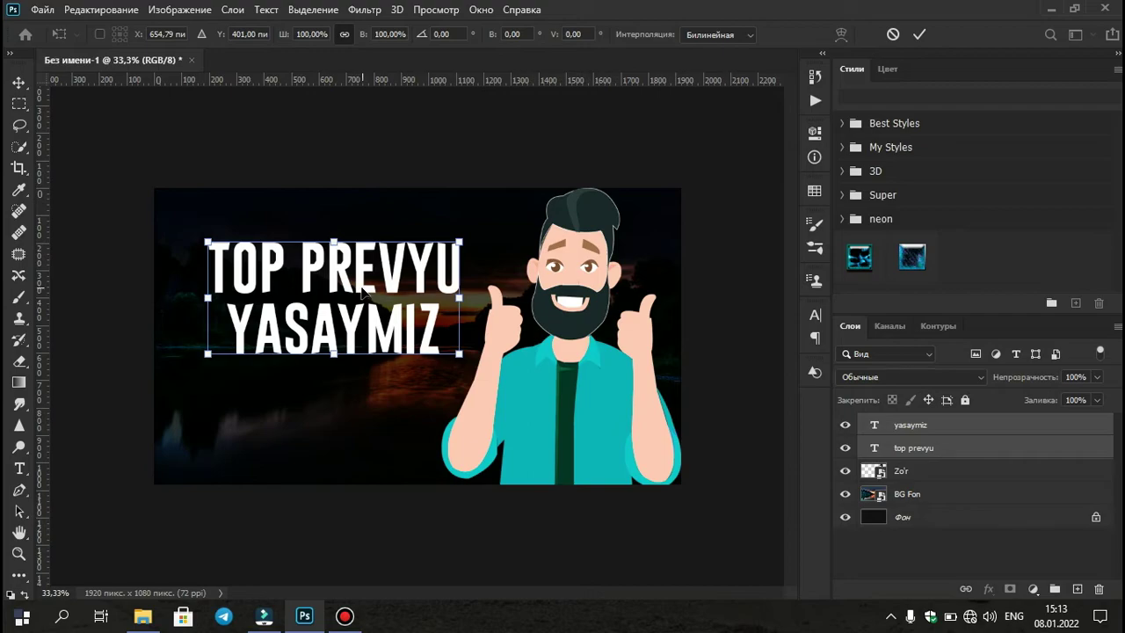
pyautogui.moveTo(355, 295); pyautogui.dragTo(339, 338)
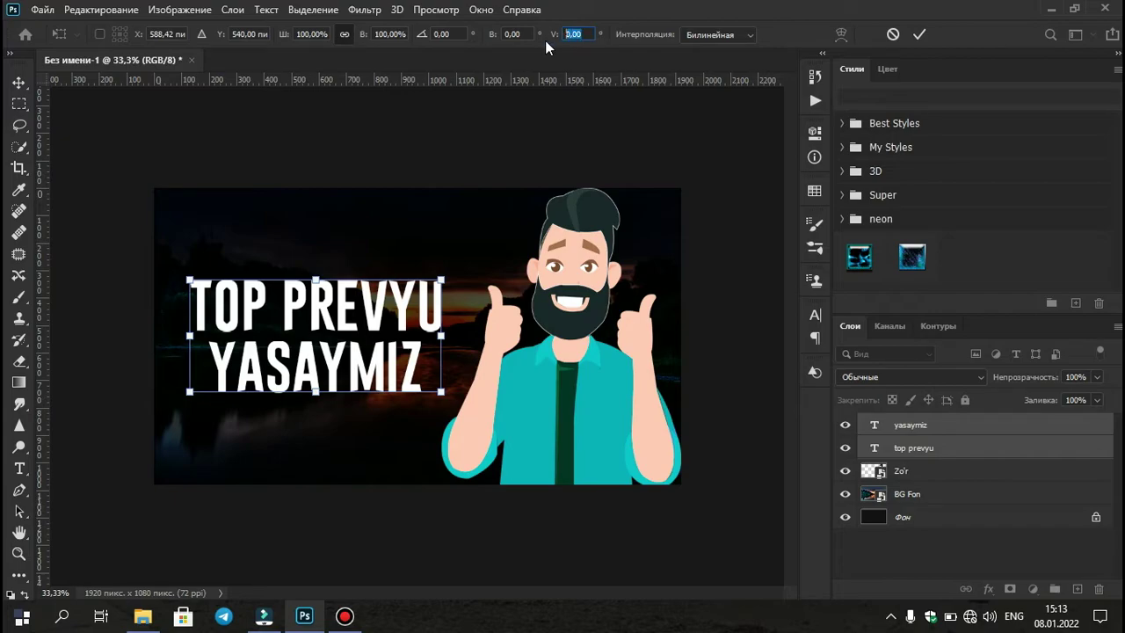
# Step: Skew both title lines -4° vertically, then drag Cloud.png onto the canvas
pyautogui.write('-4')
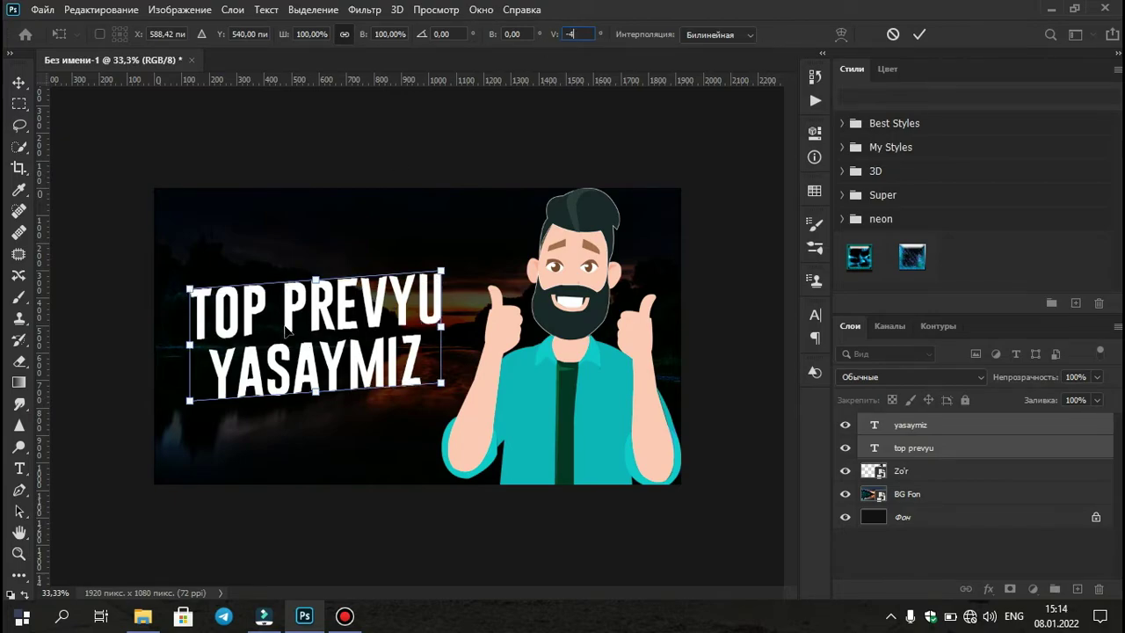
pyautogui.click(918, 34)
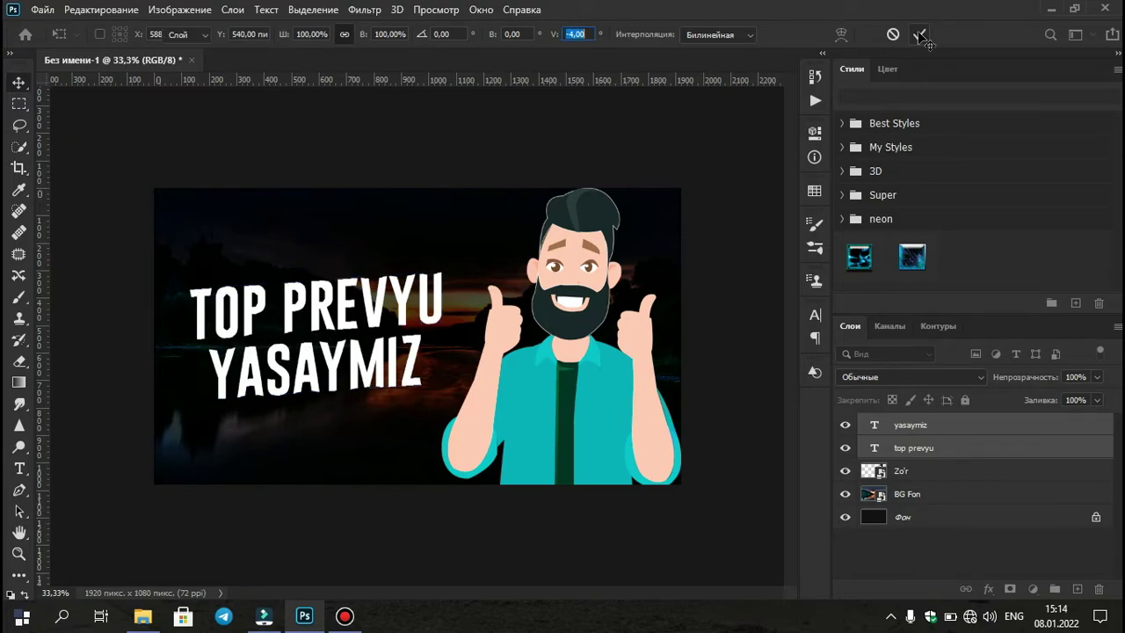
pyautogui.click(142, 616)
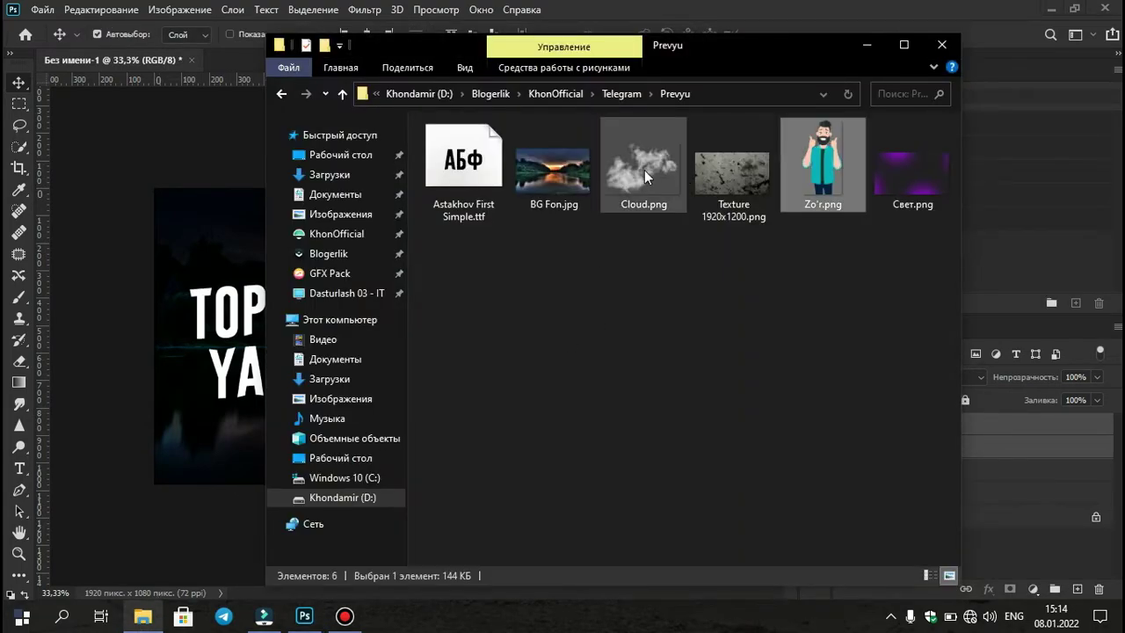
pyautogui.moveTo(645, 169)
pyautogui.mouseDown()
pyautogui.moveTo(206, 294)
pyautogui.moveTo(293, 323)
pyautogui.mouseUp()
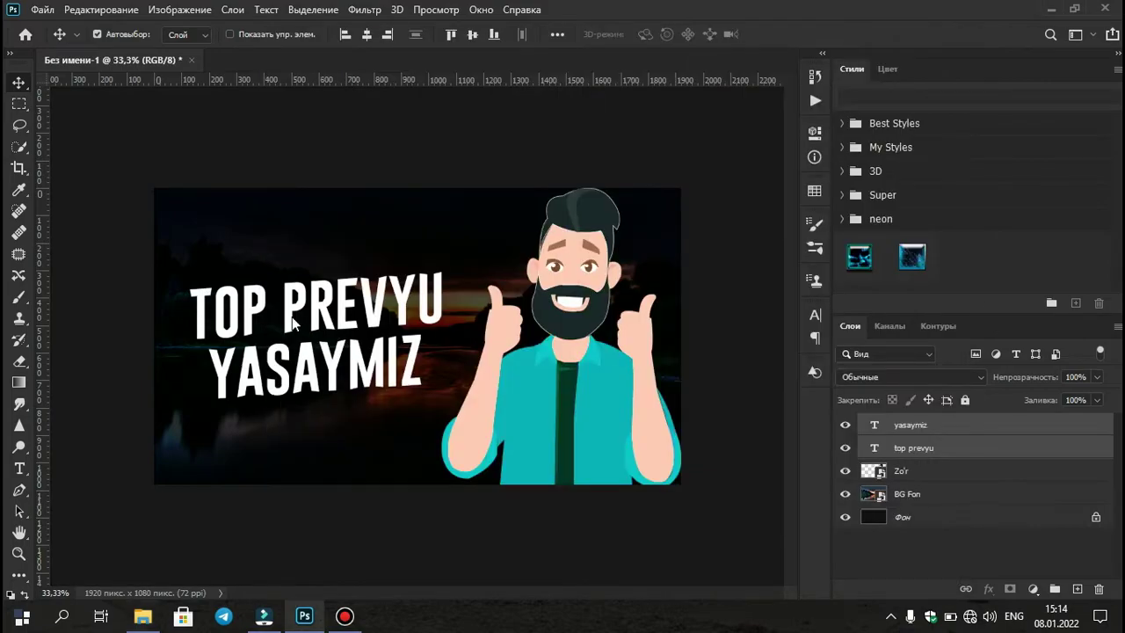
# Step: Enlarge the placed cloud to about 151.66% around the title
pyautogui.moveTo(436, 293); pyautogui.dragTo(437, 294)
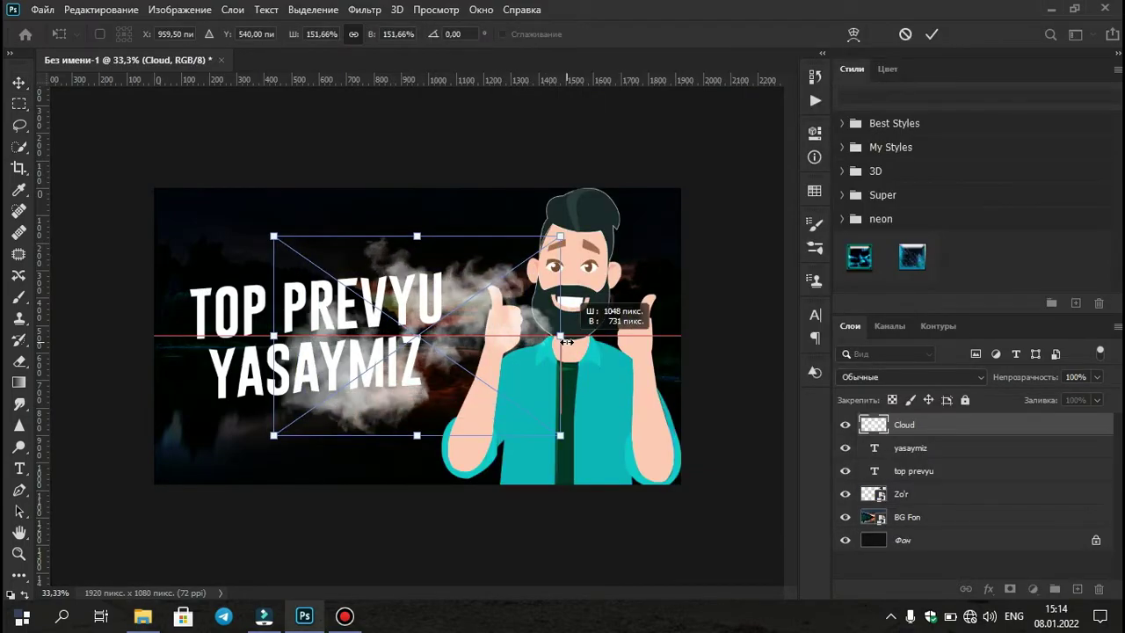
pyautogui.moveTo(512, 331)
pyautogui.mouseDown()
pyautogui.moveTo(560, 335)
pyautogui.moveTo(356, 320)
pyautogui.mouseUp()
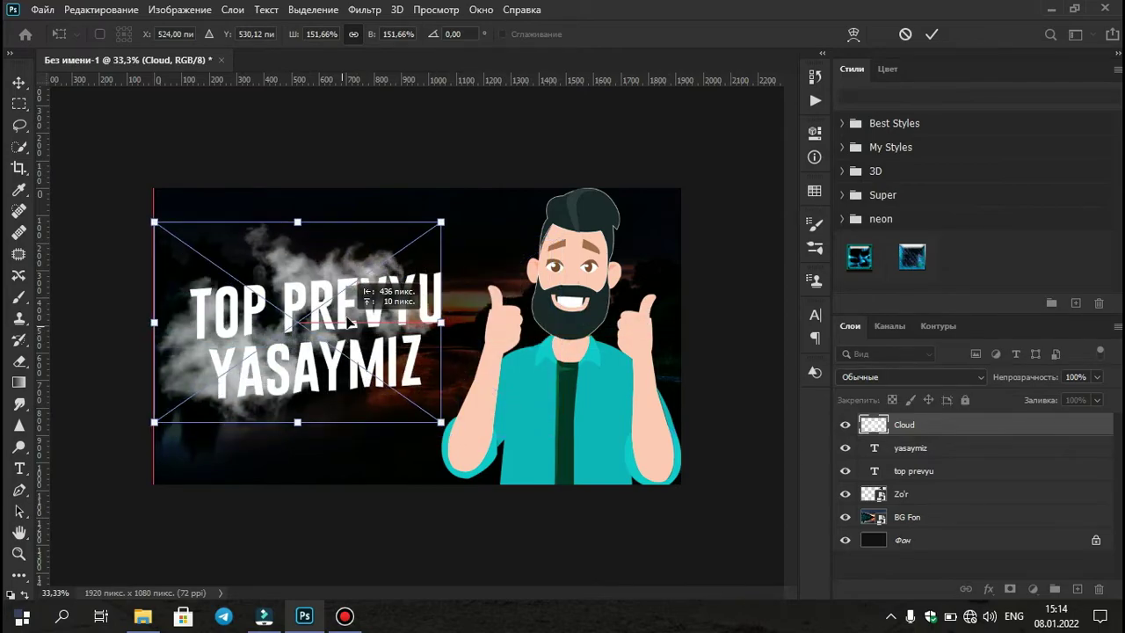
pyautogui.click(932, 34)
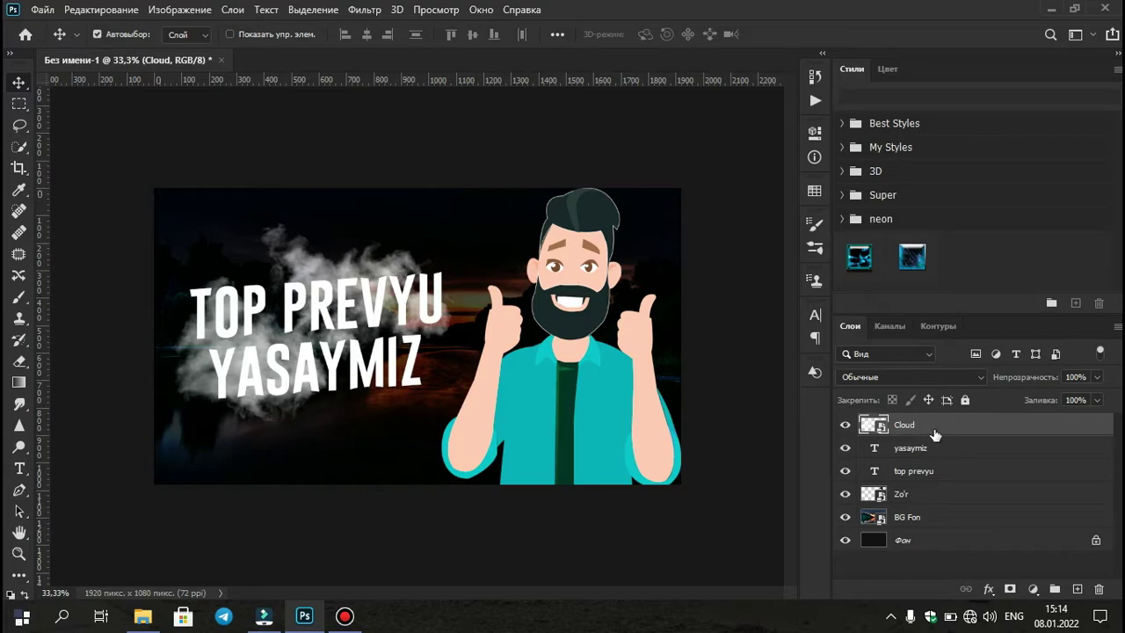
# Step: Duplicate the Cloud layer and flip the copy horizontally for a fuller cloud
pyautogui.hotkey('ctrl', 'j')
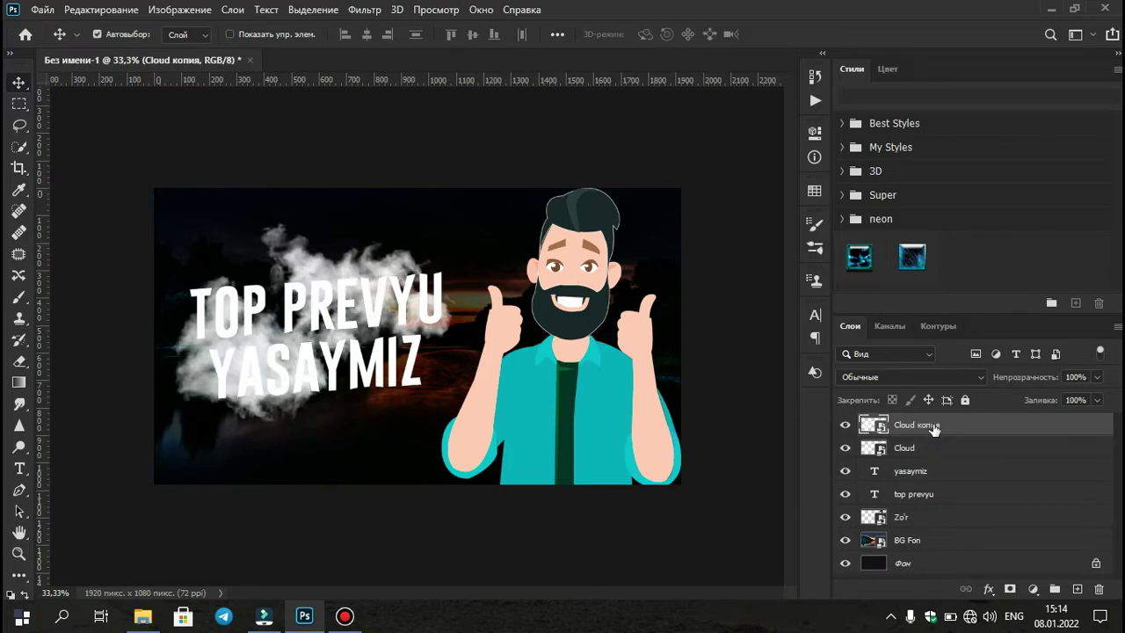
pyautogui.press('ctrl')
pyautogui.hotkey('ctrl', 't')
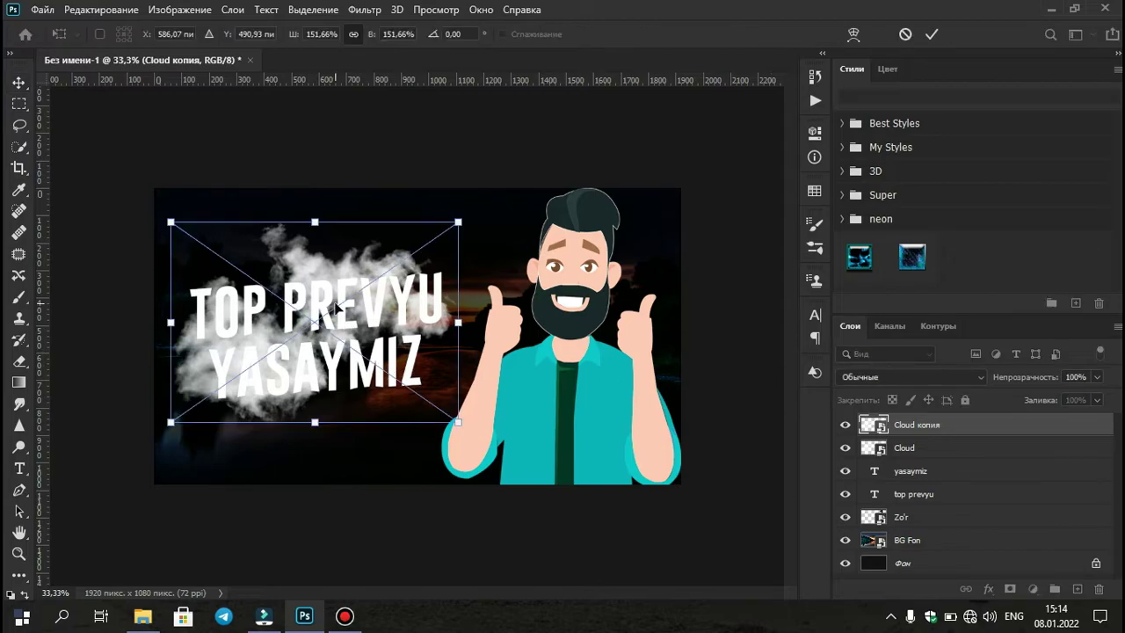
pyautogui.rightClick(335, 305)
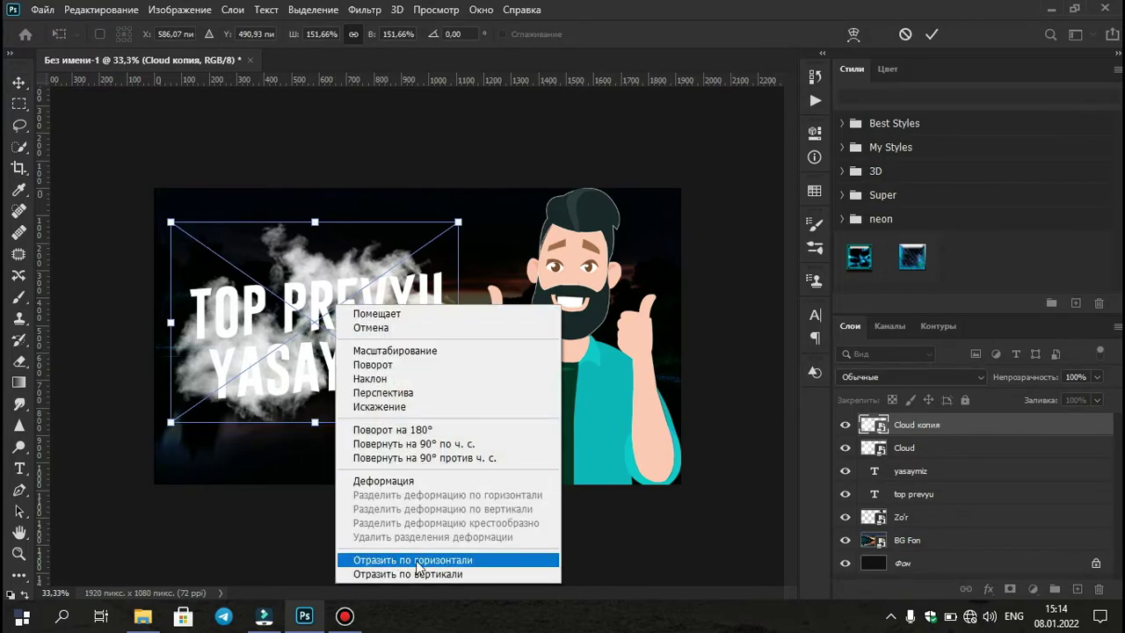
pyautogui.click(416, 560)
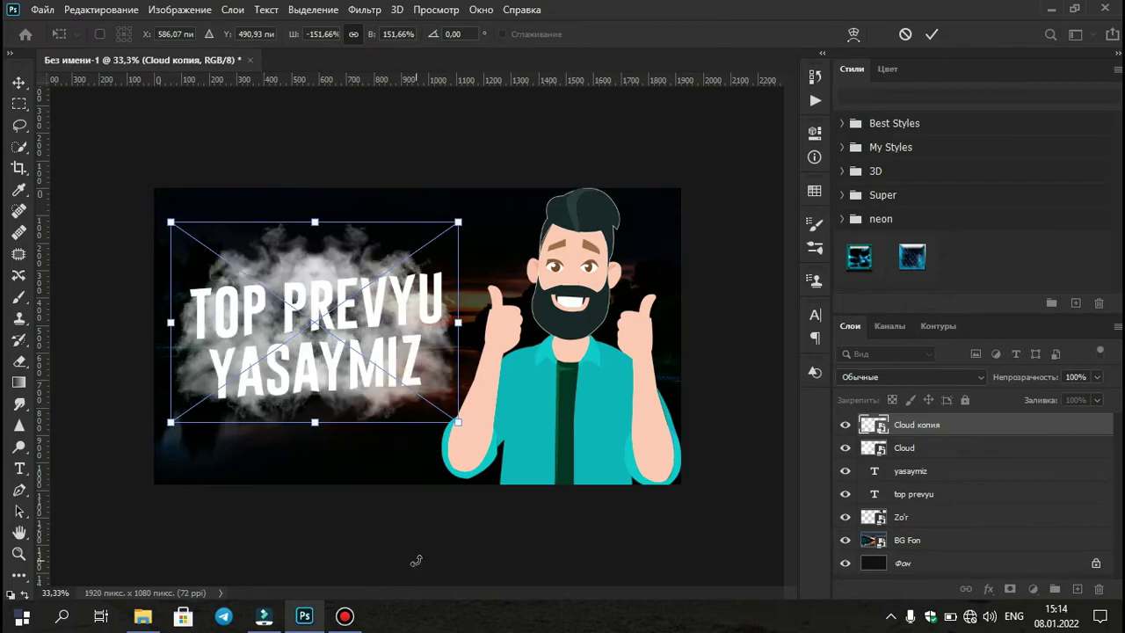
pyautogui.click(930, 36)
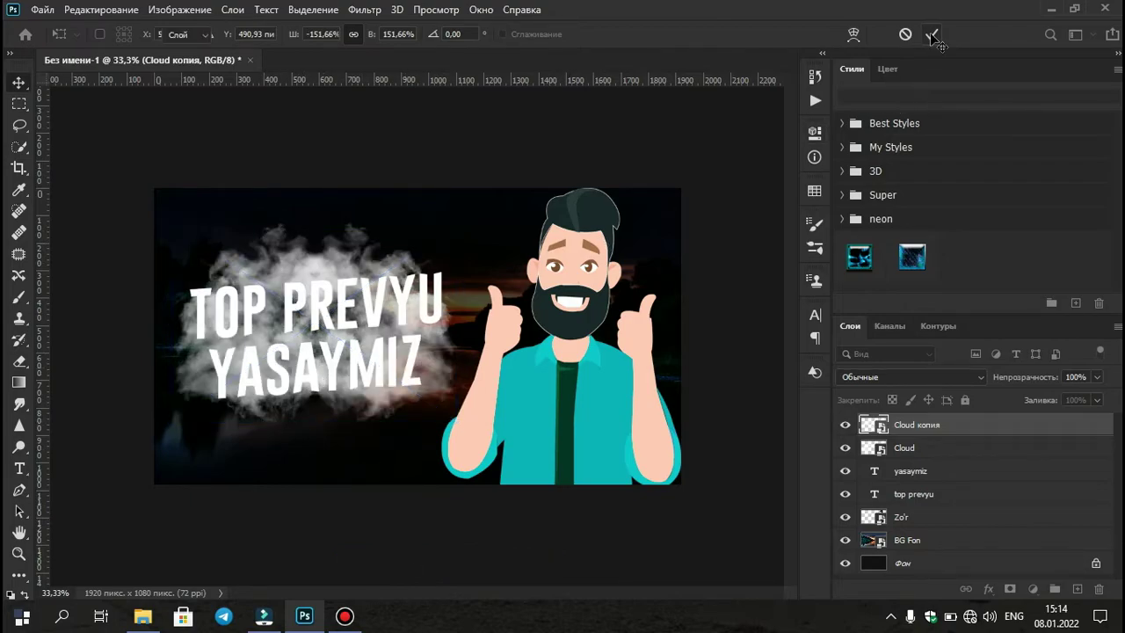
# Step: Group the two cloud layers and name the group Tutun
pyautogui.keyDown('shift'); pyautogui.click(927, 450); pyautogui.keyUp('shift')
pyautogui.hotkey('ctrl', 'g')
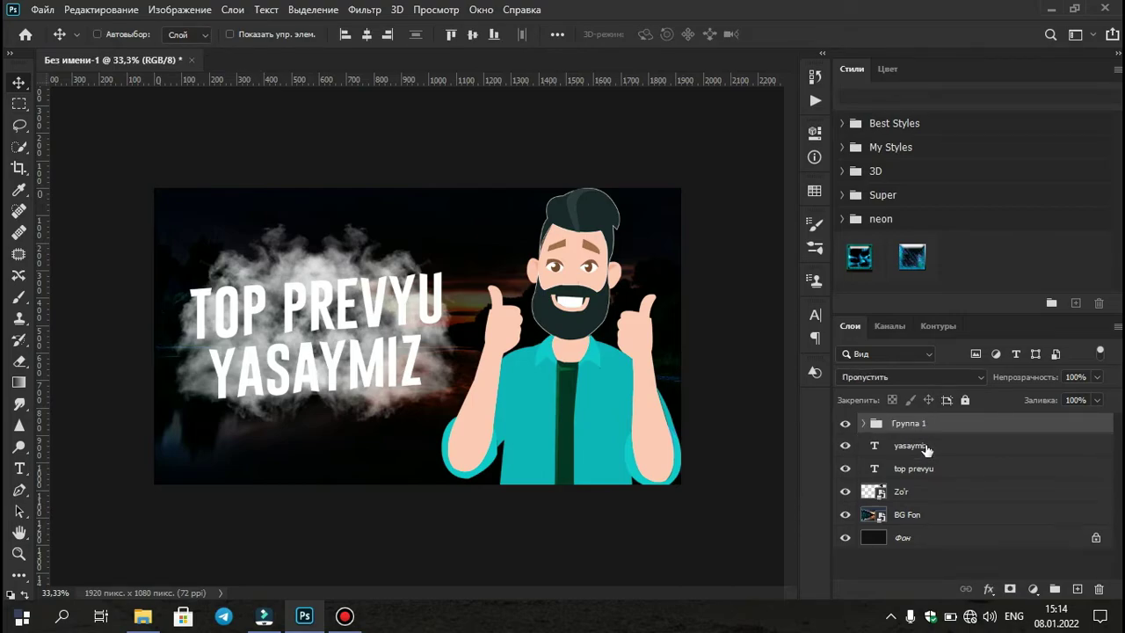
pyautogui.doubleClick(908, 424)
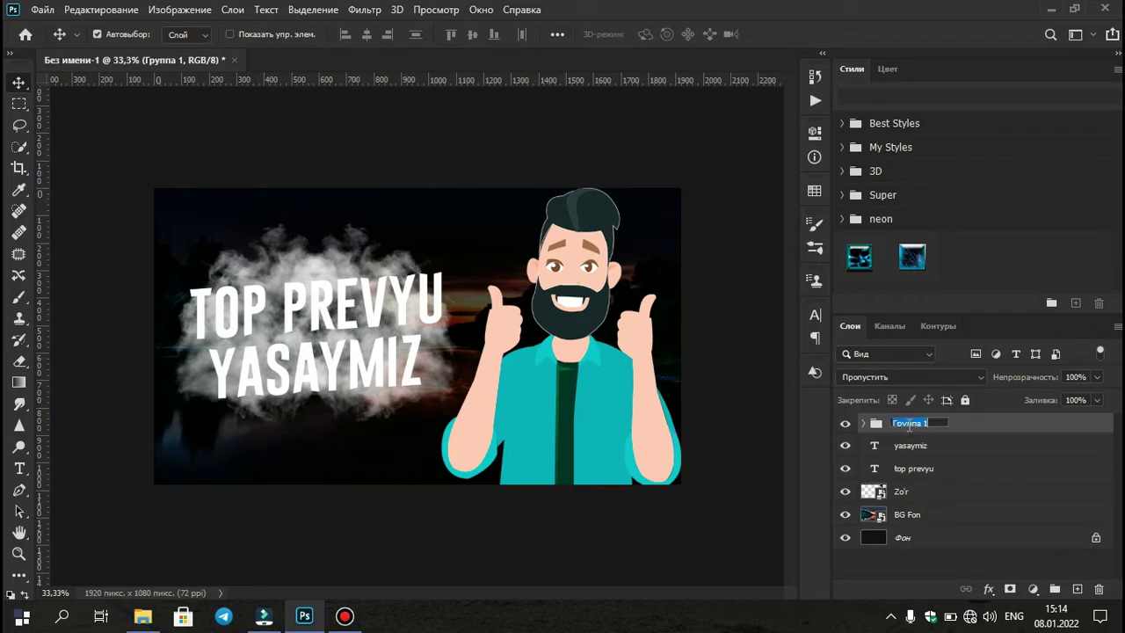
pyautogui.write('Tutun')
pyautogui.press('Return')
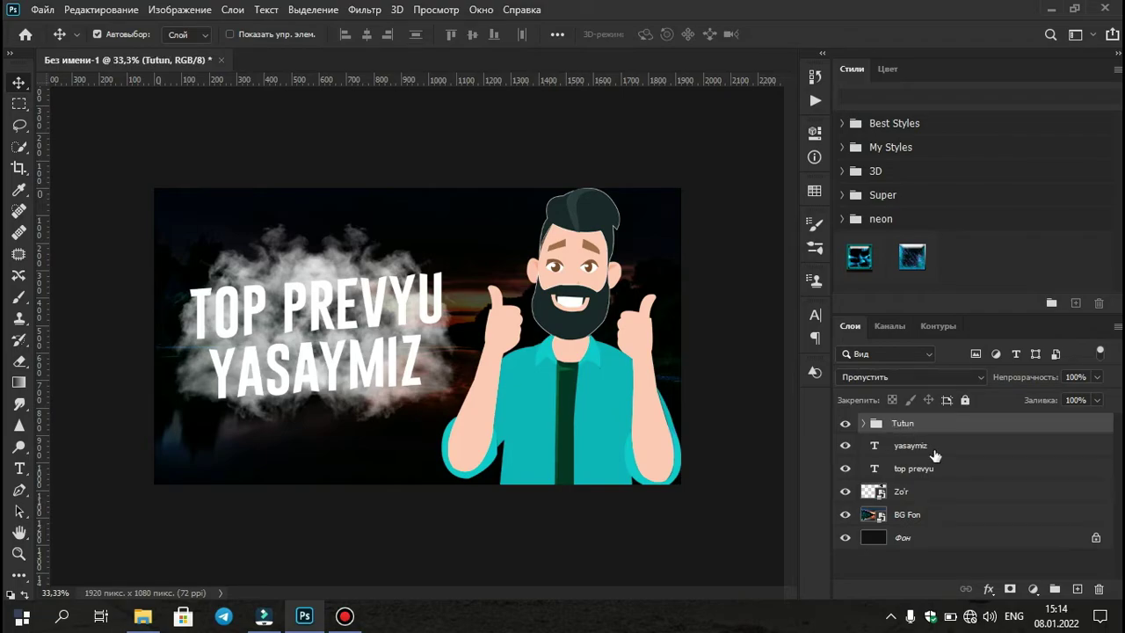
# Step: Group the yasaymiz and top prevyu text layers and name the group Text
pyautogui.click(933, 450)
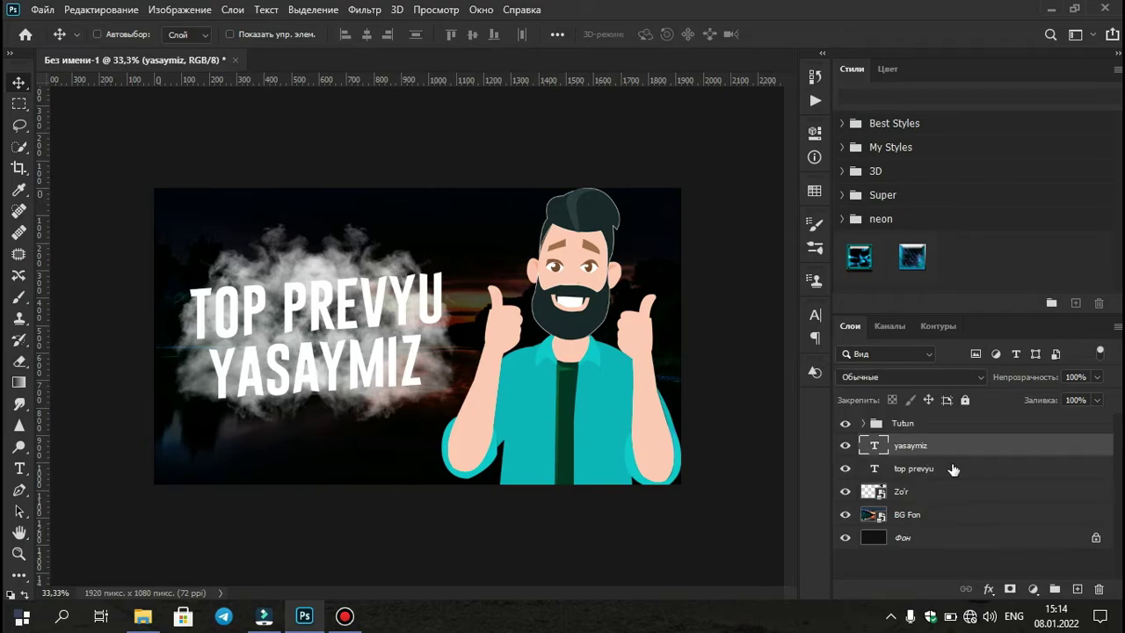
pyautogui.keyDown('shift'); pyautogui.click(953, 469); pyautogui.keyUp('shift')
pyautogui.hotkey('ctrl', 'g')
pyautogui.doubleClick(911, 444)
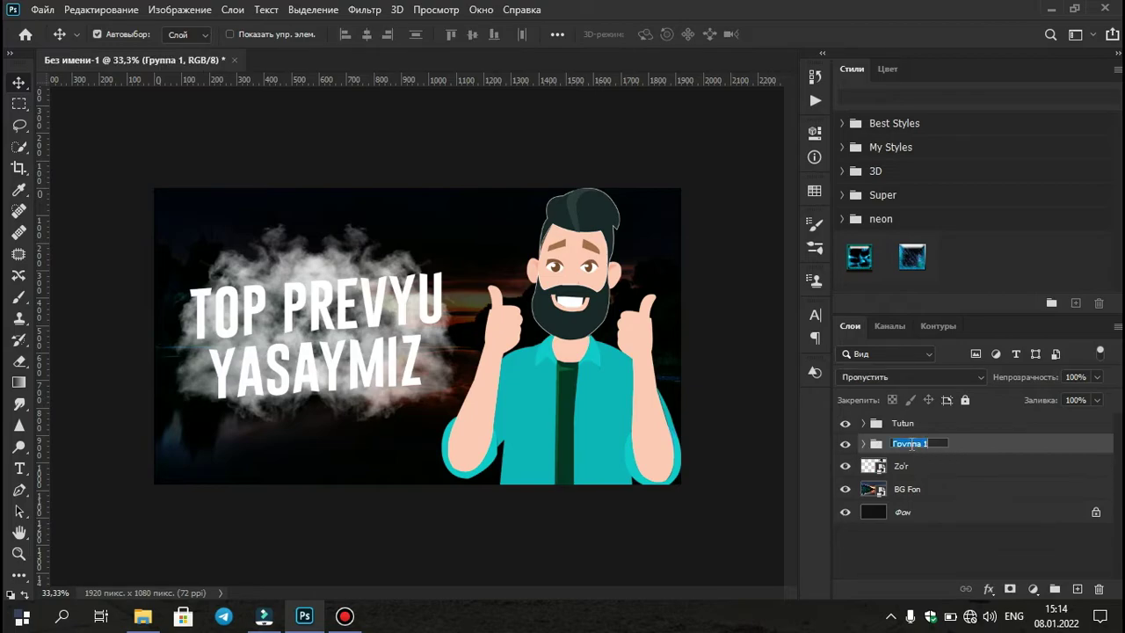
pyautogui.write('Text')
pyautogui.press('Return')
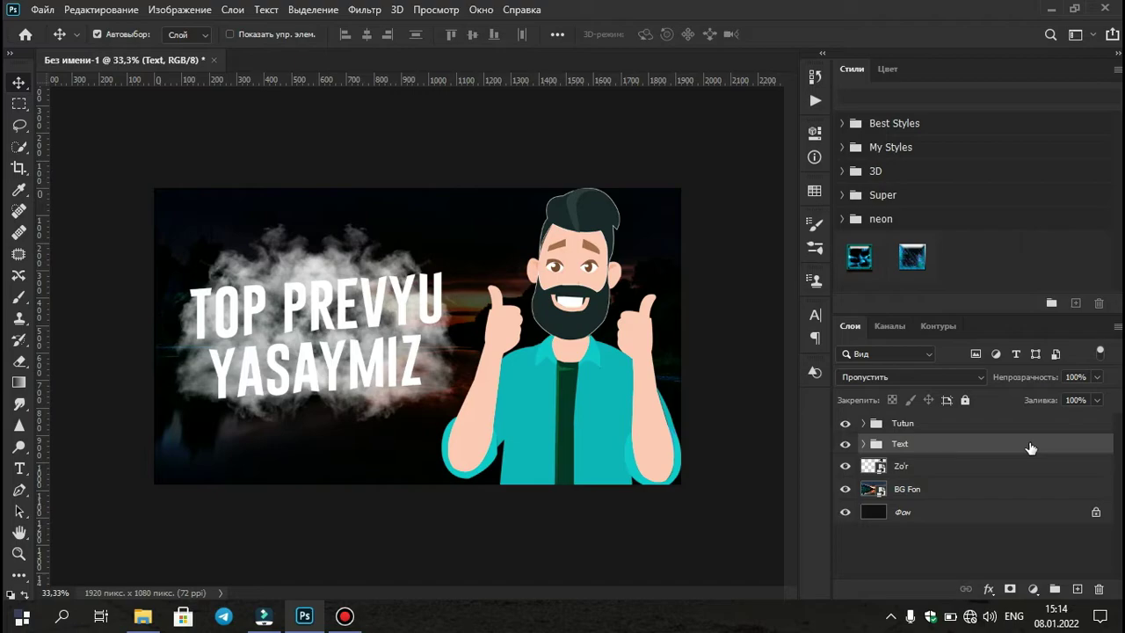
# Step: Give the Text group a black Drop Shadow (Тень) with a 150° angle
pyautogui.doubleClick(1030, 449)
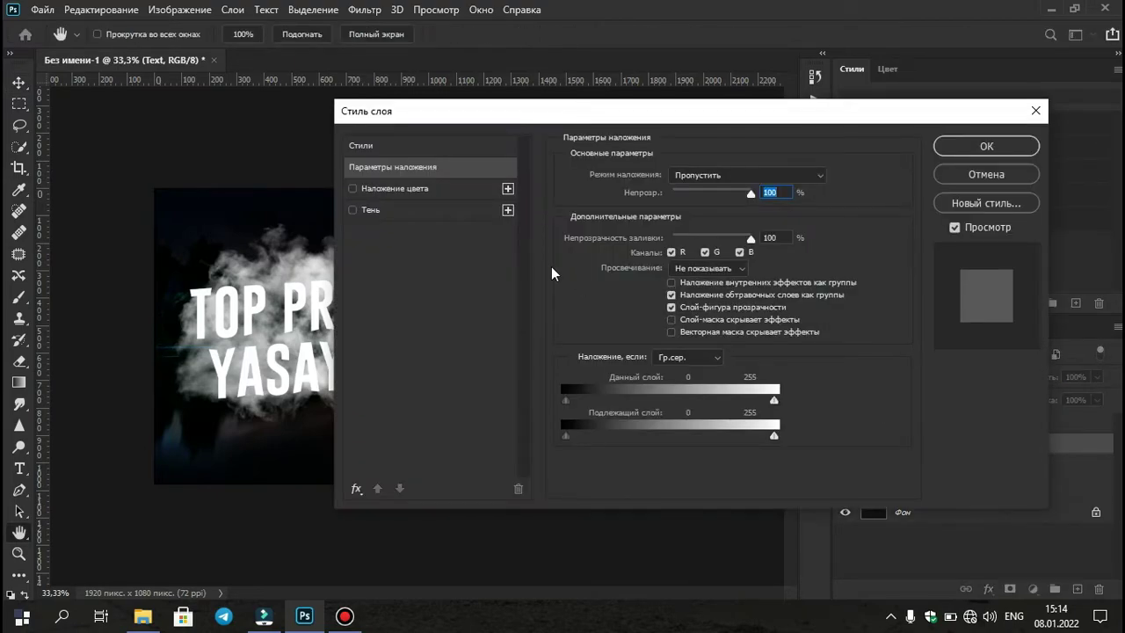
pyautogui.click(354, 210)
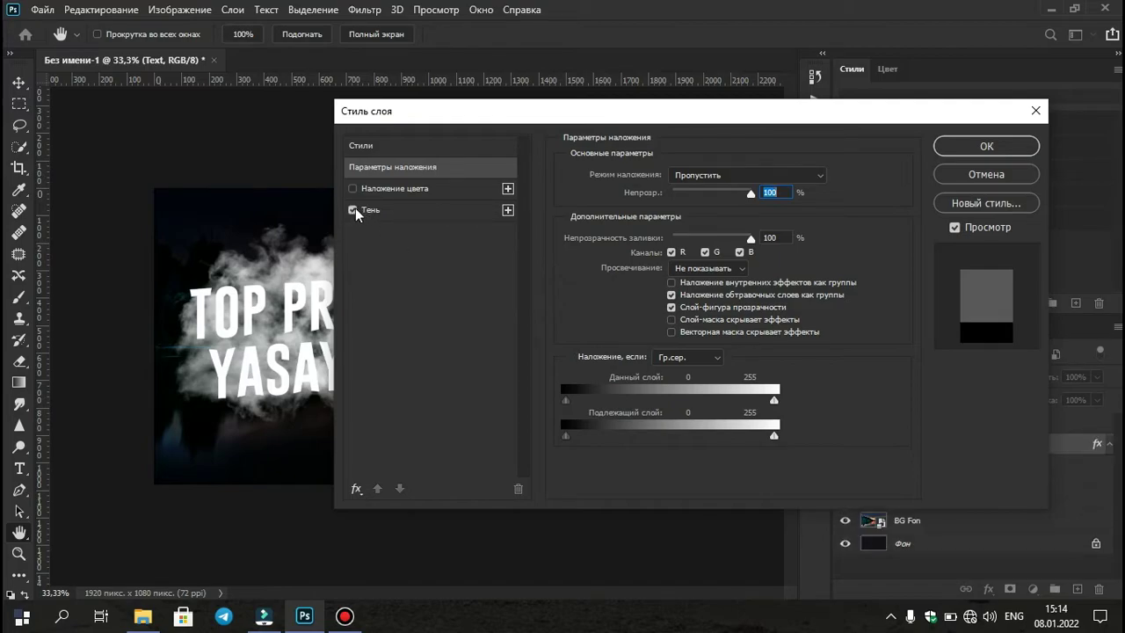
pyautogui.click(369, 210)
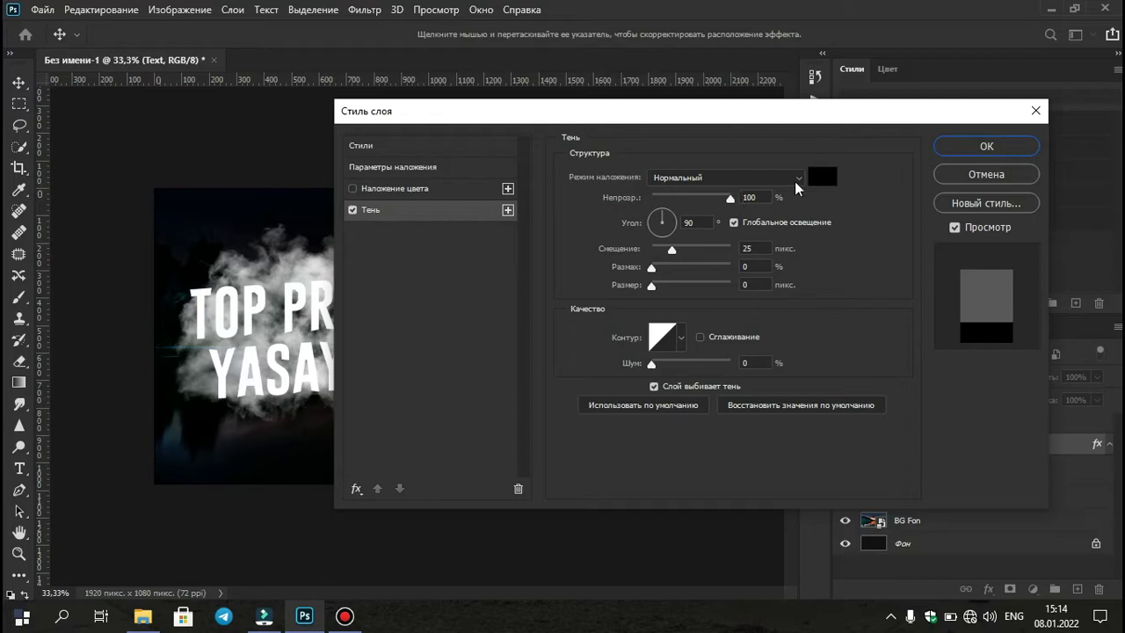
pyautogui.click(822, 179)
pyautogui.click(1011, 259)
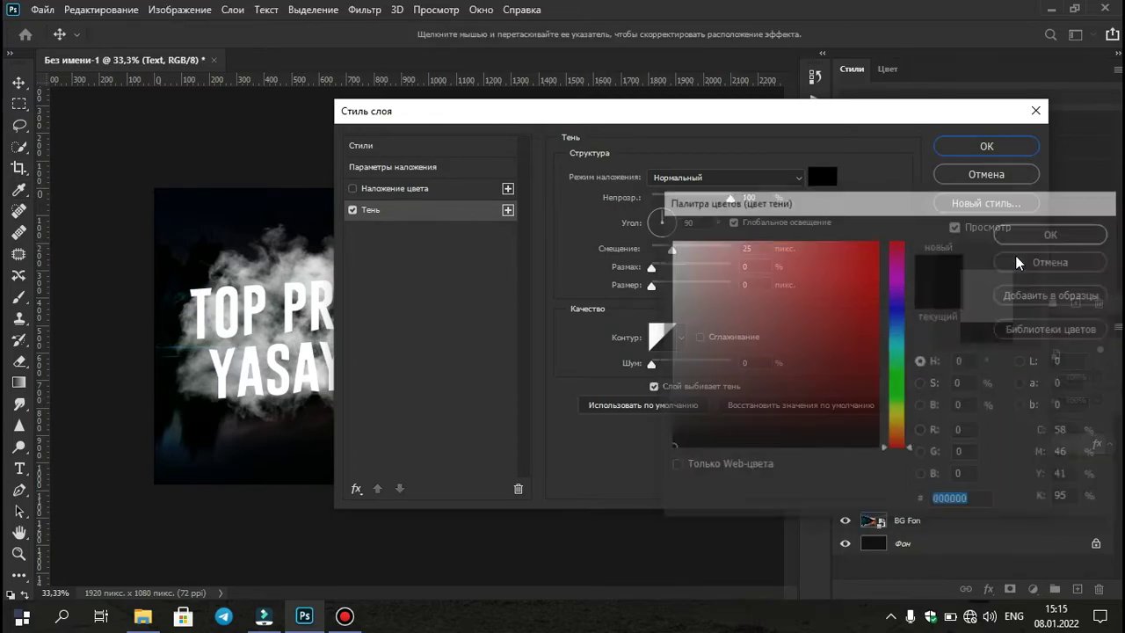
pyautogui.doubleClick(689, 222)
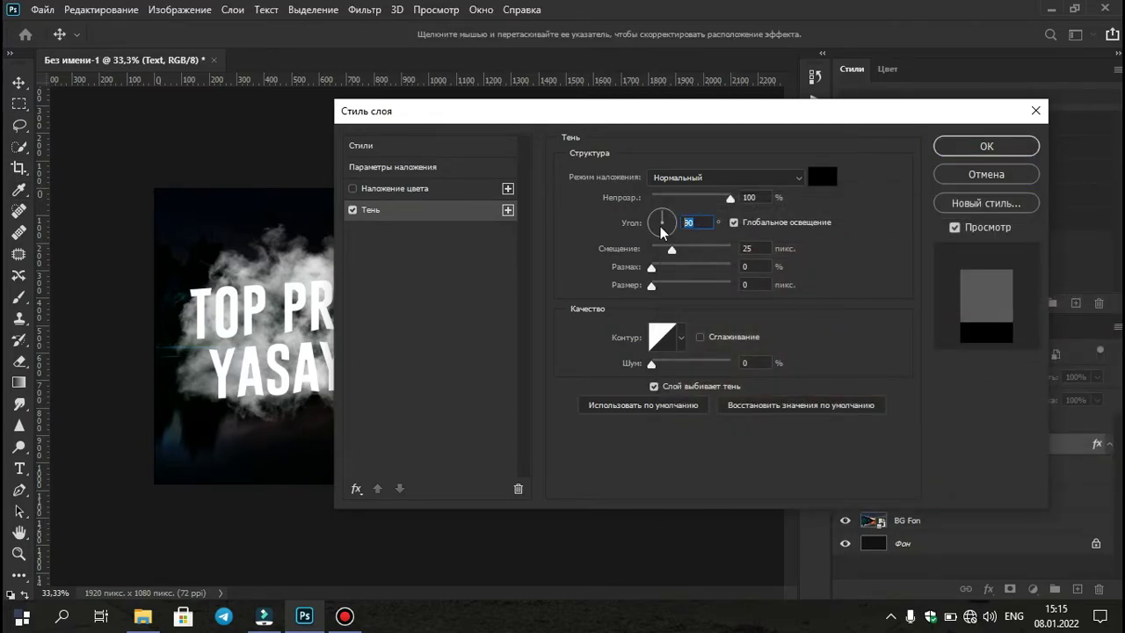
pyautogui.write('150')
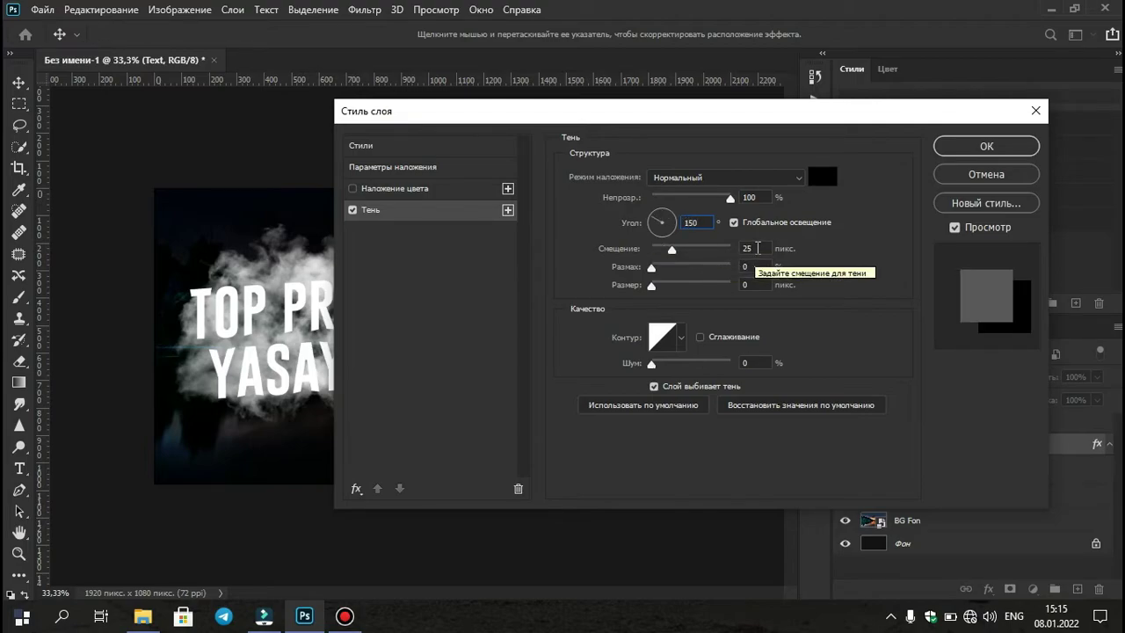
pyautogui.click(985, 147)
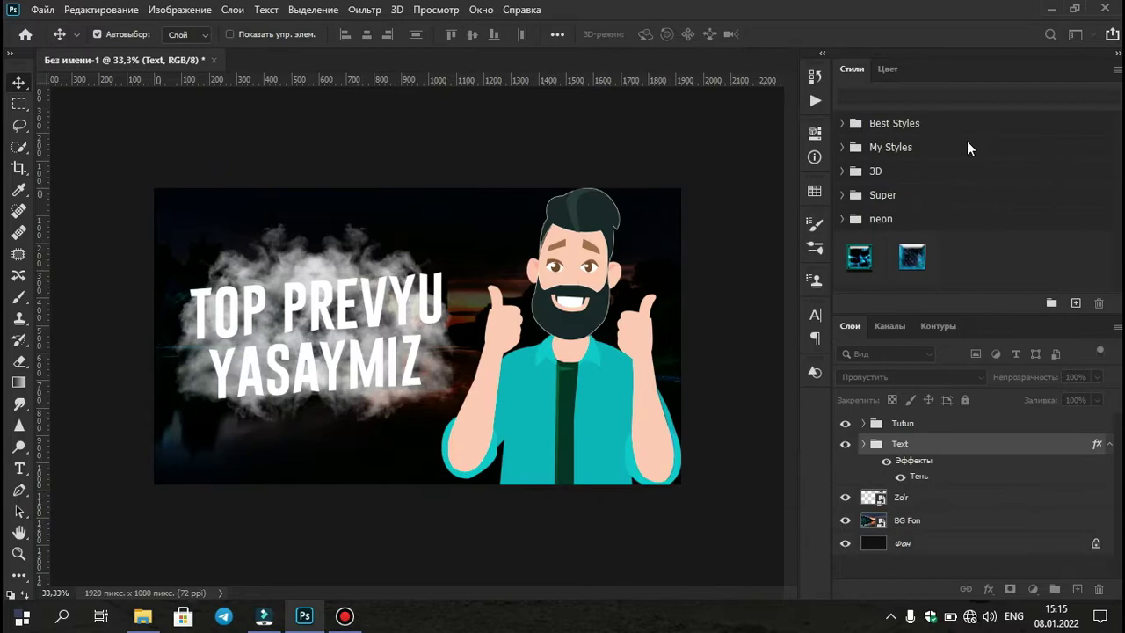
# Step: Move the Tutun smoke group below Text and give it a red #ff0000 Color Overlay
pyautogui.click(1110, 443)
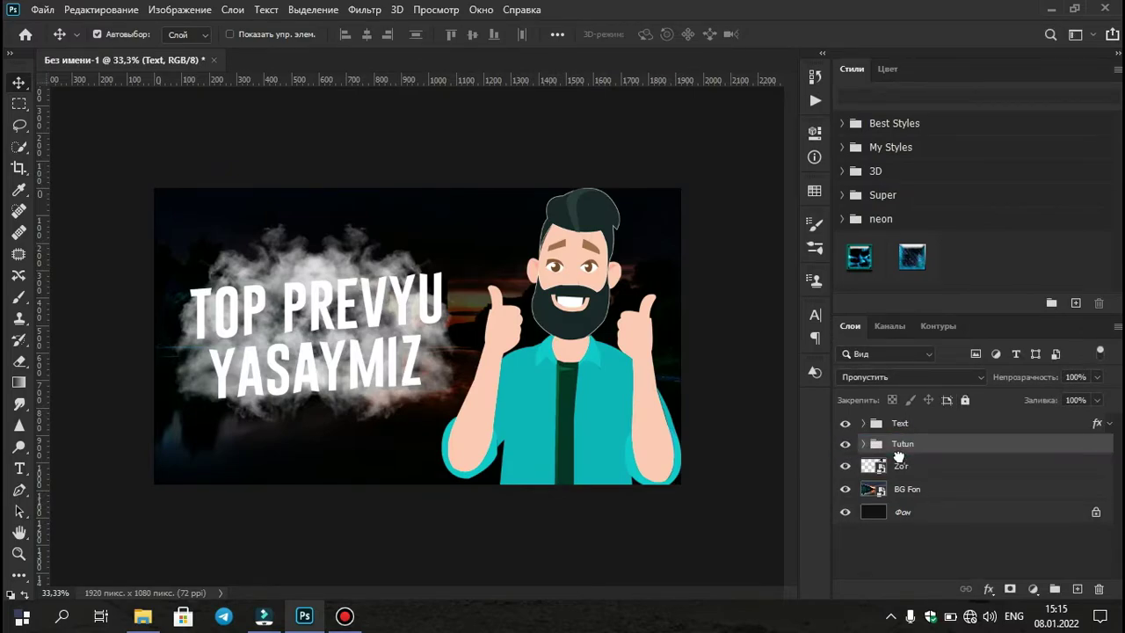
pyautogui.moveTo(901, 428); pyautogui.dragTo(899, 455)
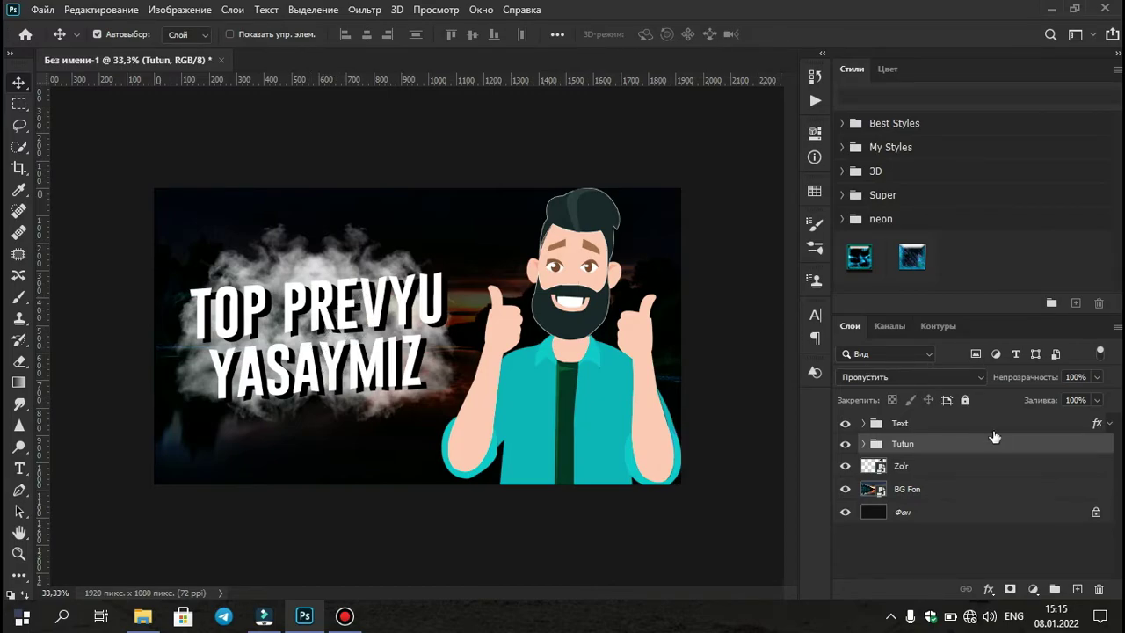
pyautogui.doubleClick(1040, 451)
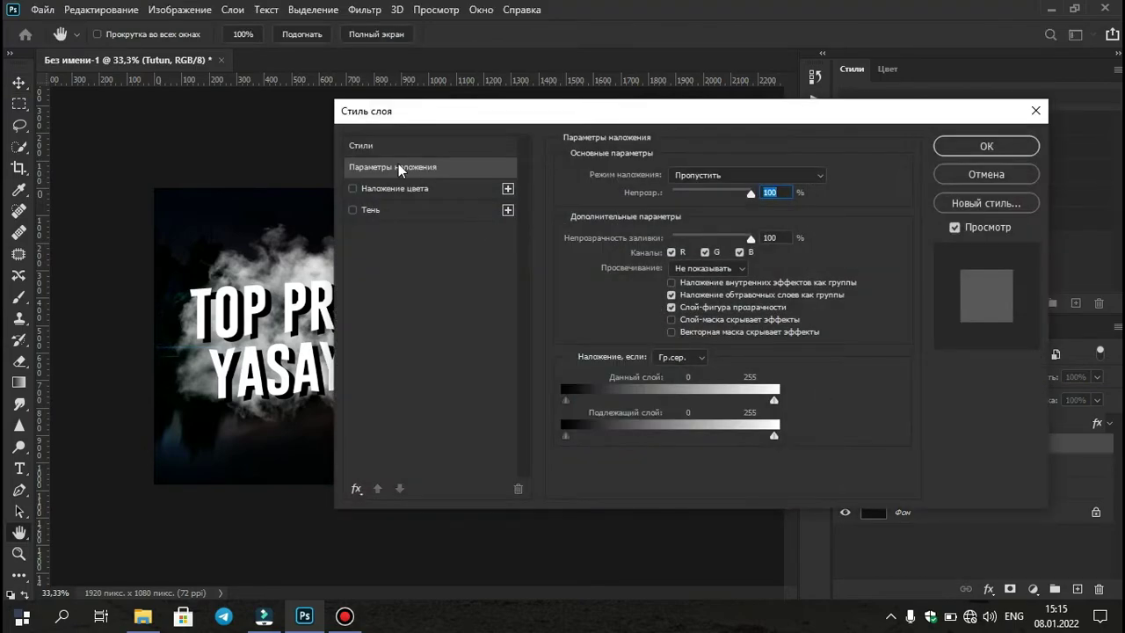
pyautogui.click(352, 189)
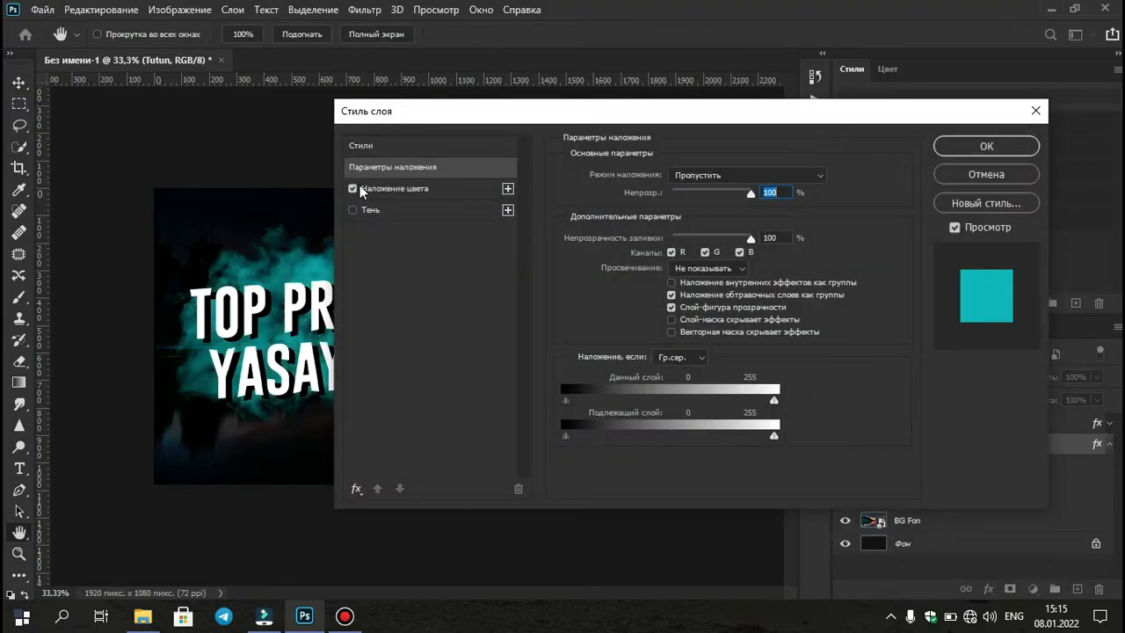
pyautogui.click(458, 185)
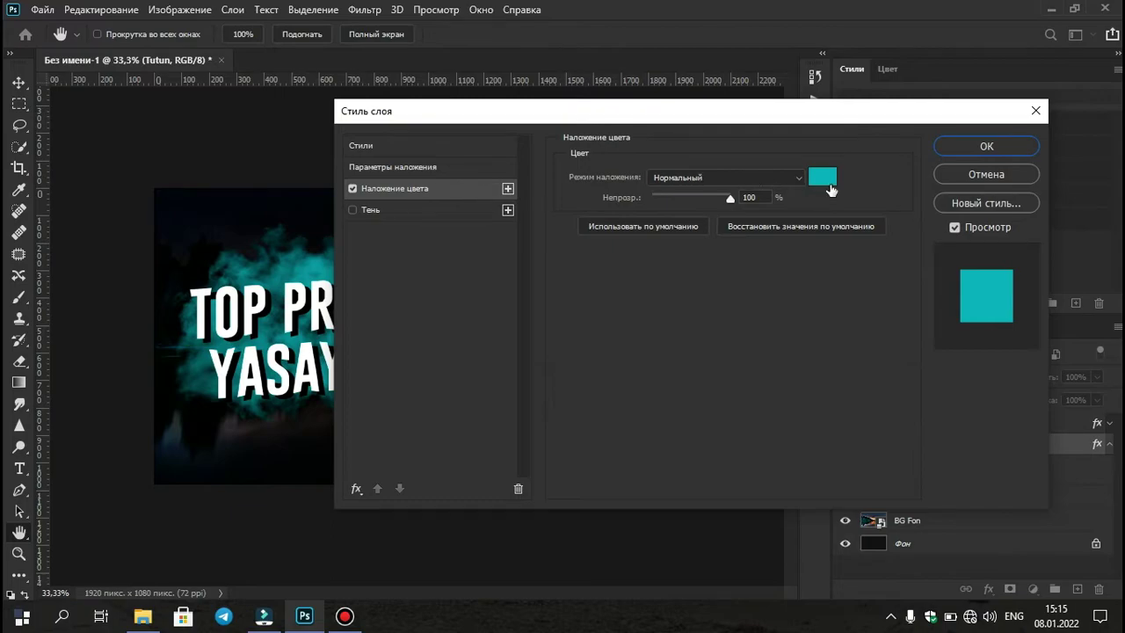
pyautogui.click(828, 181)
pyautogui.moveTo(900, 257)
pyautogui.mouseDown()
pyautogui.moveTo(898, 227)
pyautogui.moveTo(979, 219)
pyautogui.mouseUp()
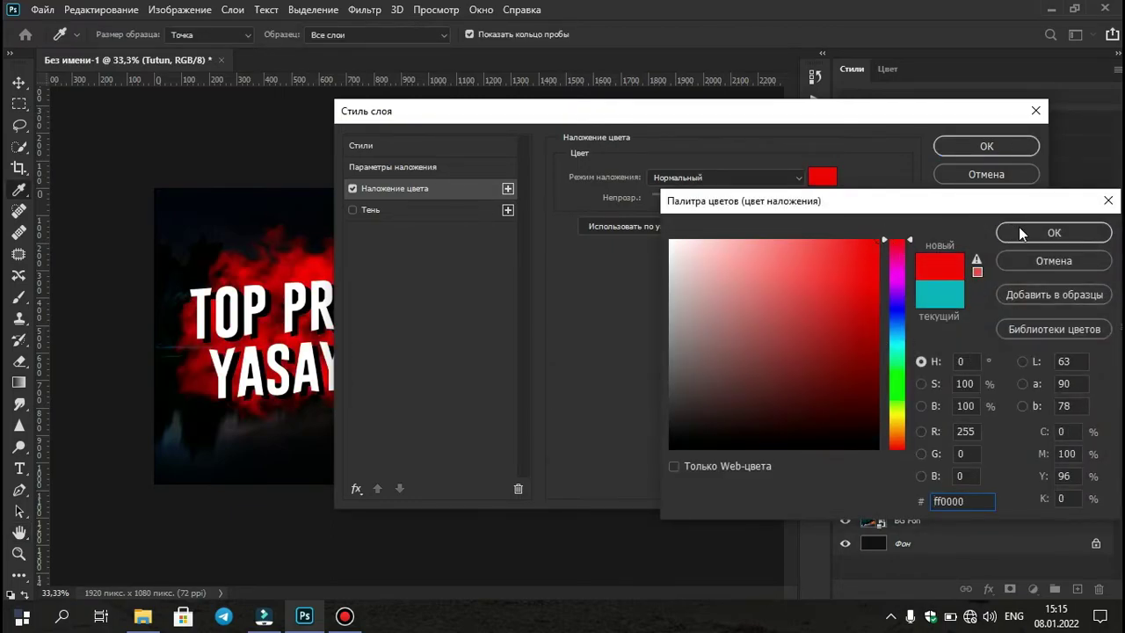
pyautogui.click(1046, 232)
pyautogui.click(967, 148)
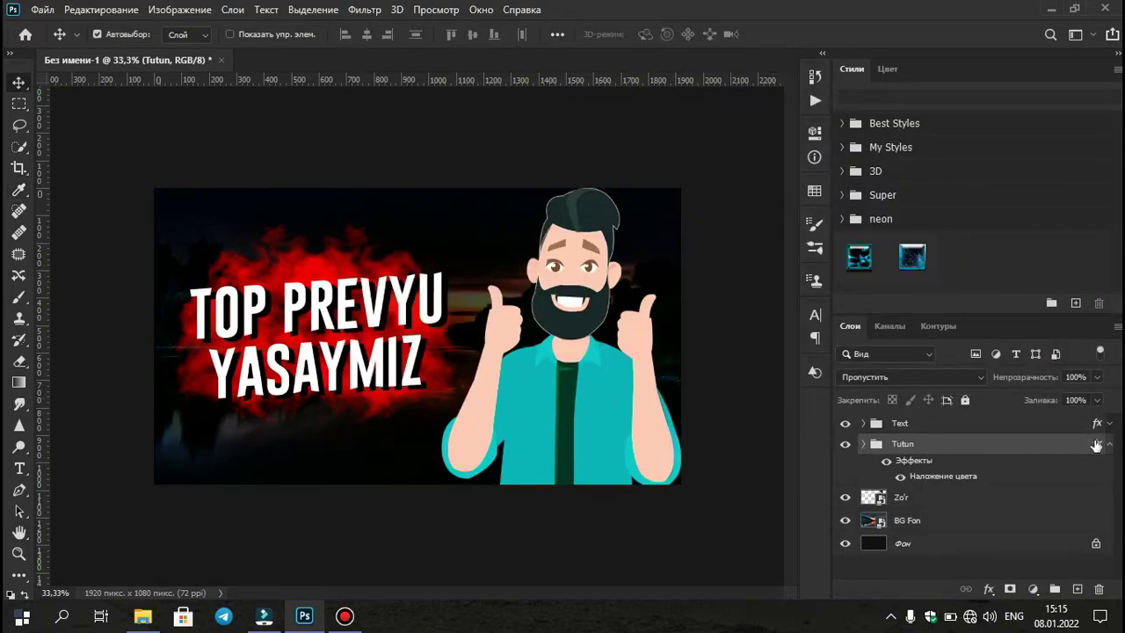
pyautogui.click(1109, 450)
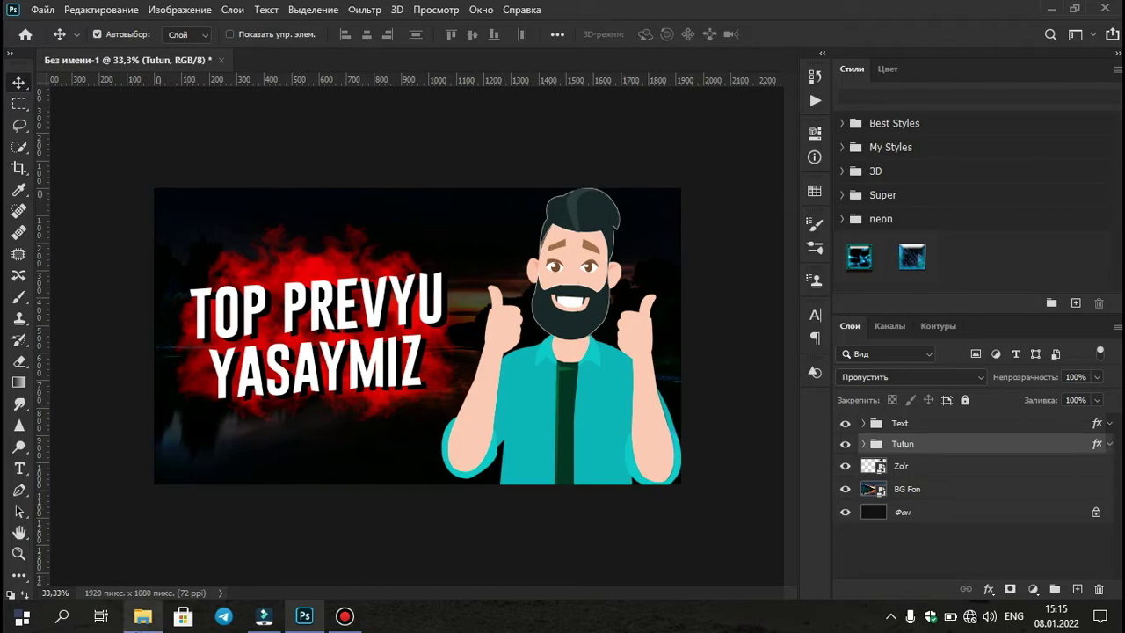
# Step: Place the Texture 1920x1200.png image from the Prevyu folder onto the canvas
pyautogui.click(142, 615)
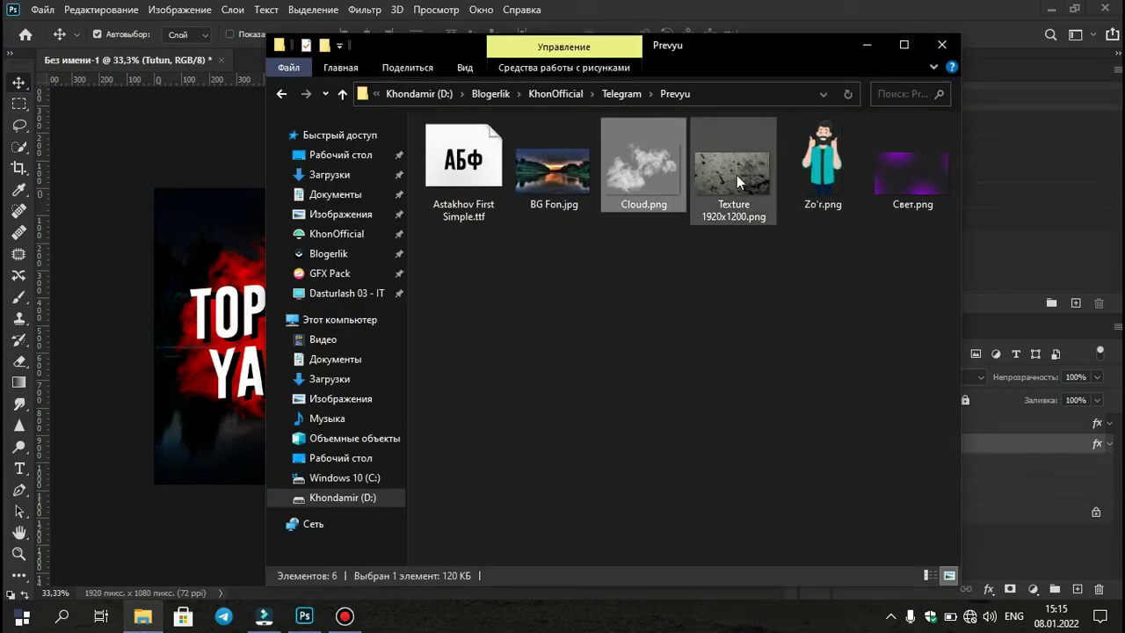
pyautogui.moveTo(737, 177); pyautogui.dragTo(222, 299)
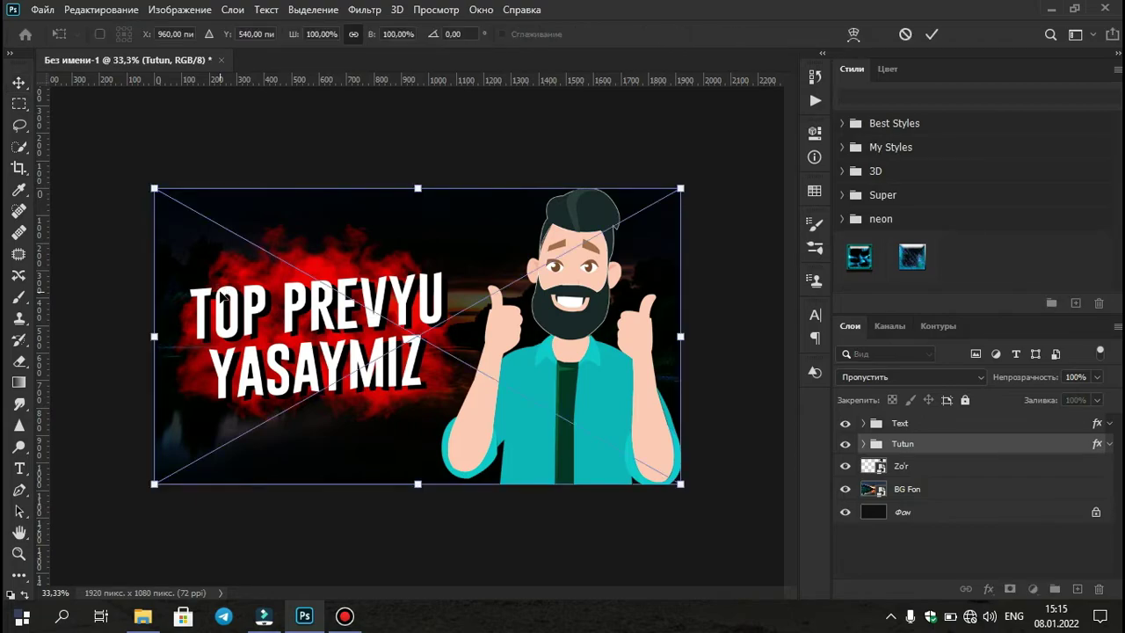
pyautogui.click(930, 35)
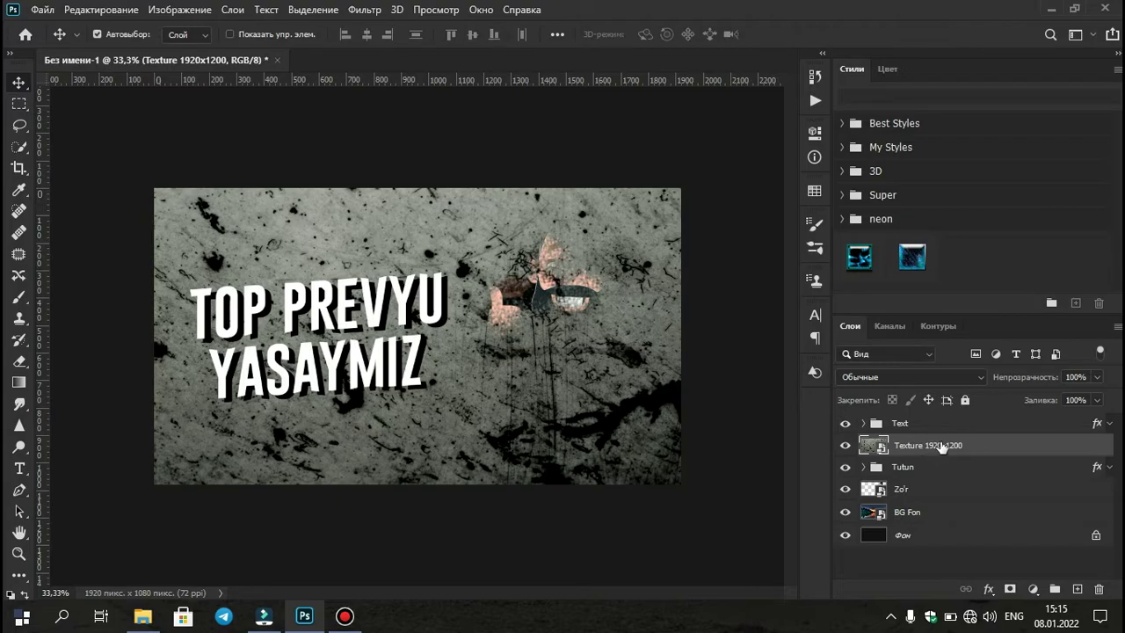
# Step: Move the texture above the Text group, clip it, and set Linear Light (Линейный свет) blending
pyautogui.moveTo(940, 447); pyautogui.dragTo(923, 420)
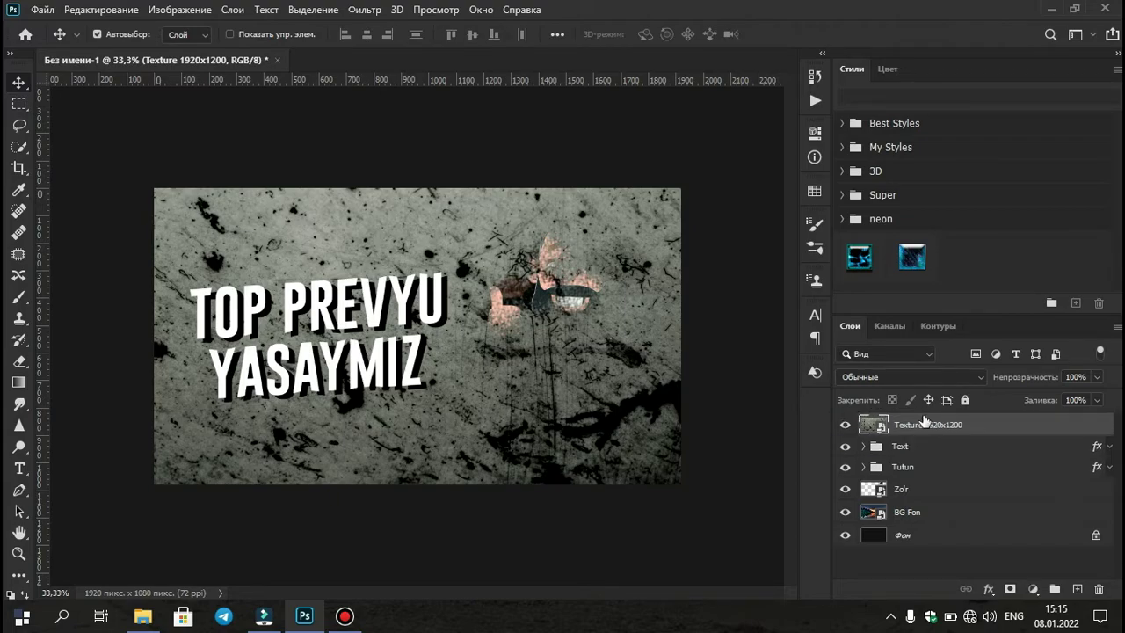
pyautogui.rightClick(985, 423)
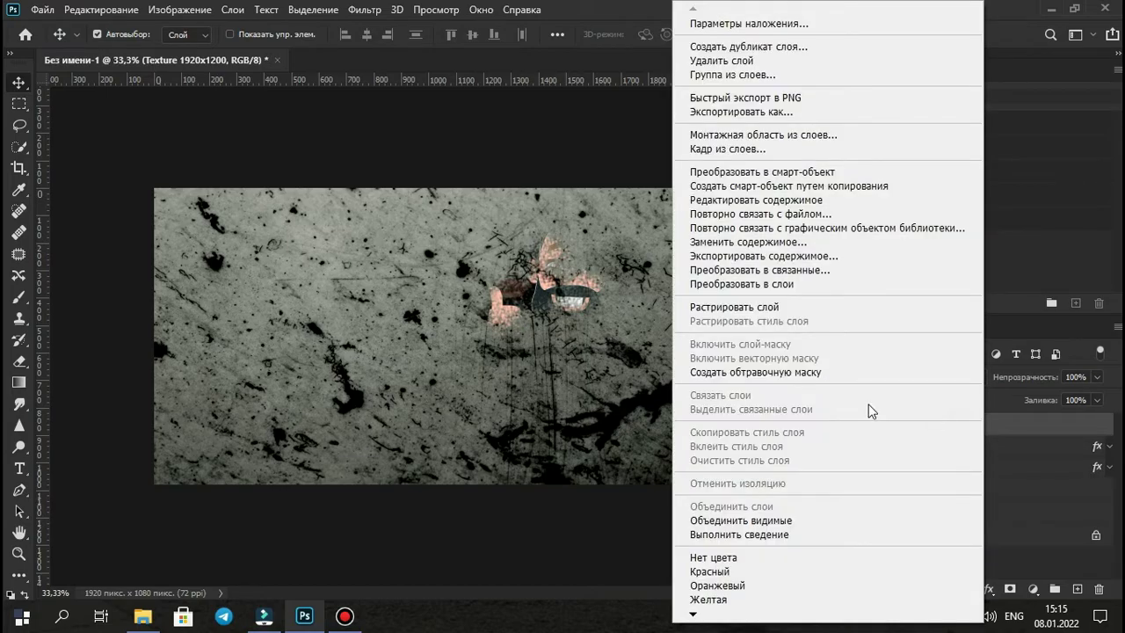
pyautogui.click(815, 371)
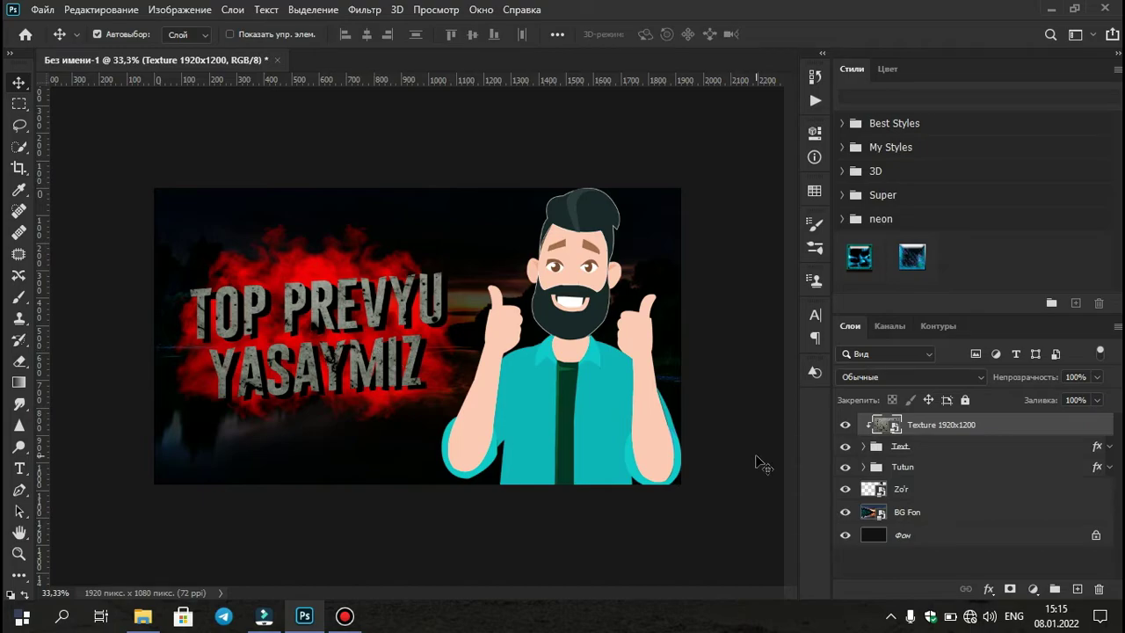
pyautogui.click(879, 380)
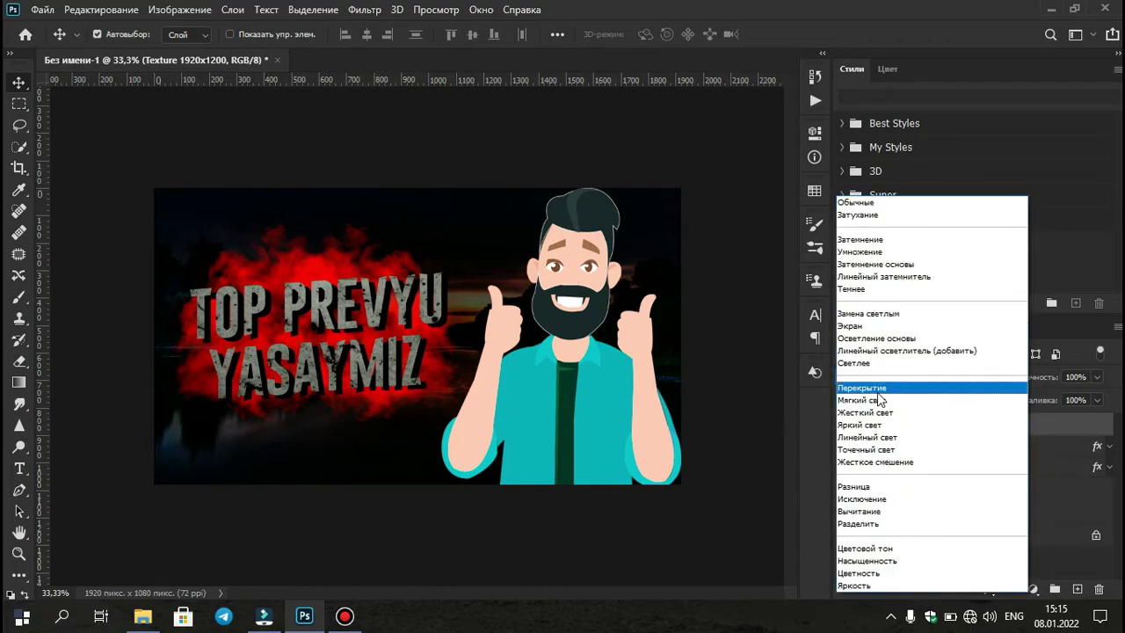
pyautogui.click(866, 437)
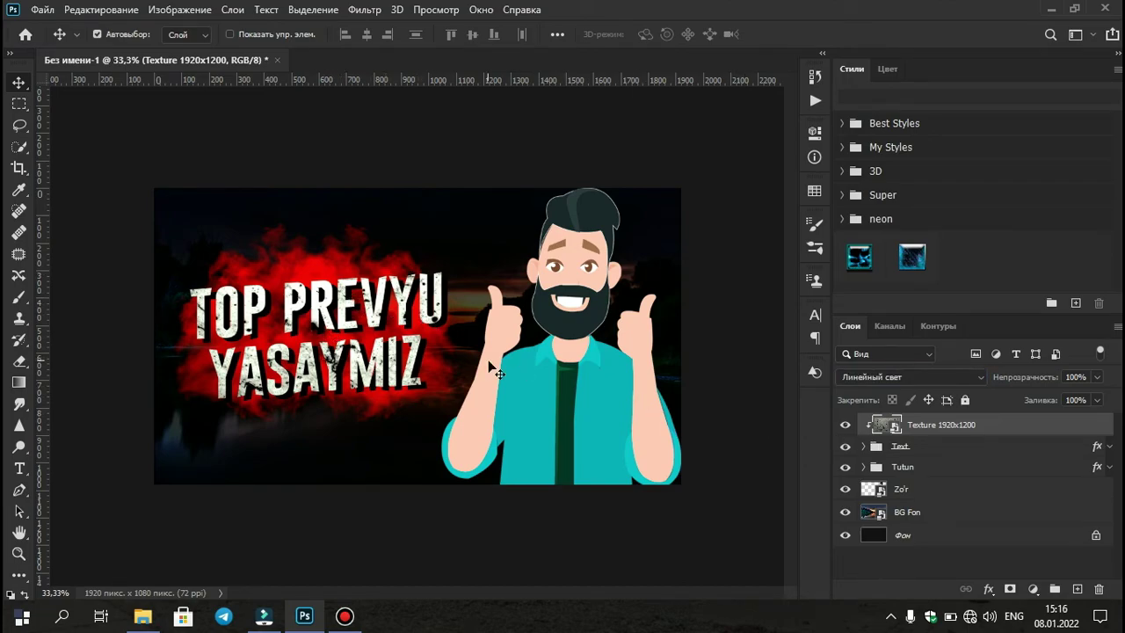
# Step: Place the Свет glow image and enlarge it to cover the canvas
pyautogui.click(144, 622)
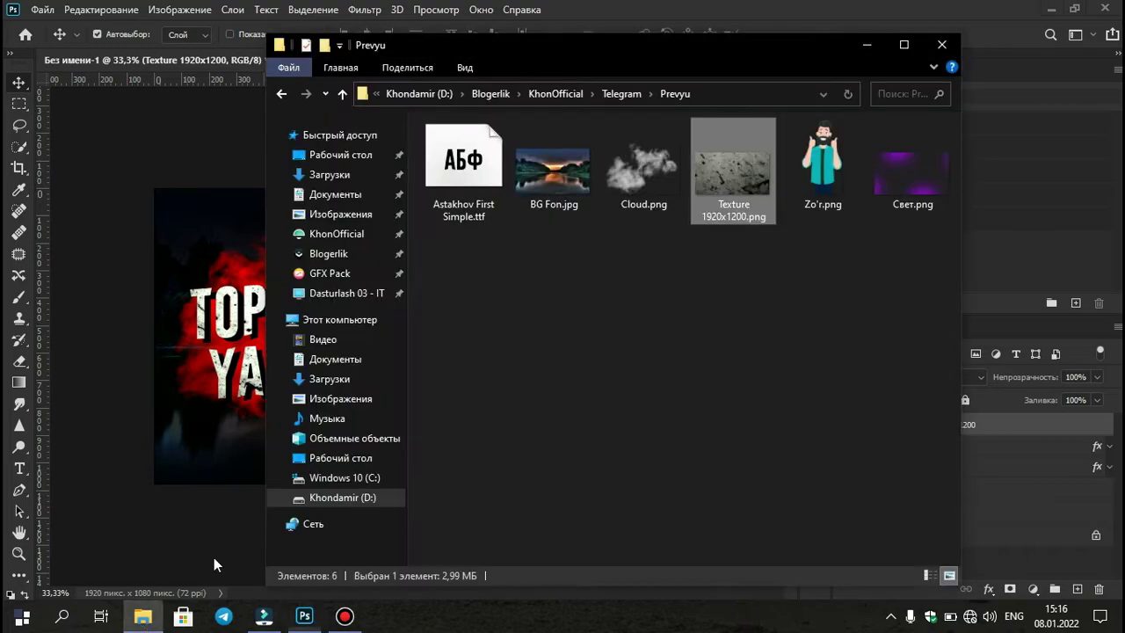
pyautogui.moveTo(908, 183); pyautogui.dragTo(239, 286)
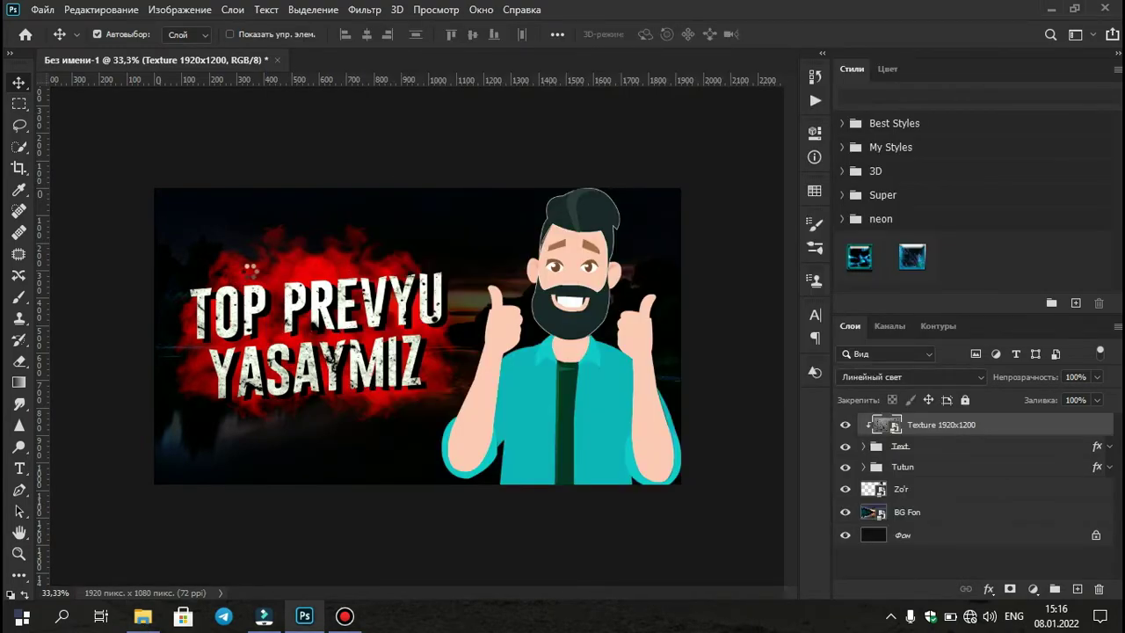
pyautogui.moveTo(417, 224); pyautogui.dragTo(421, 194)
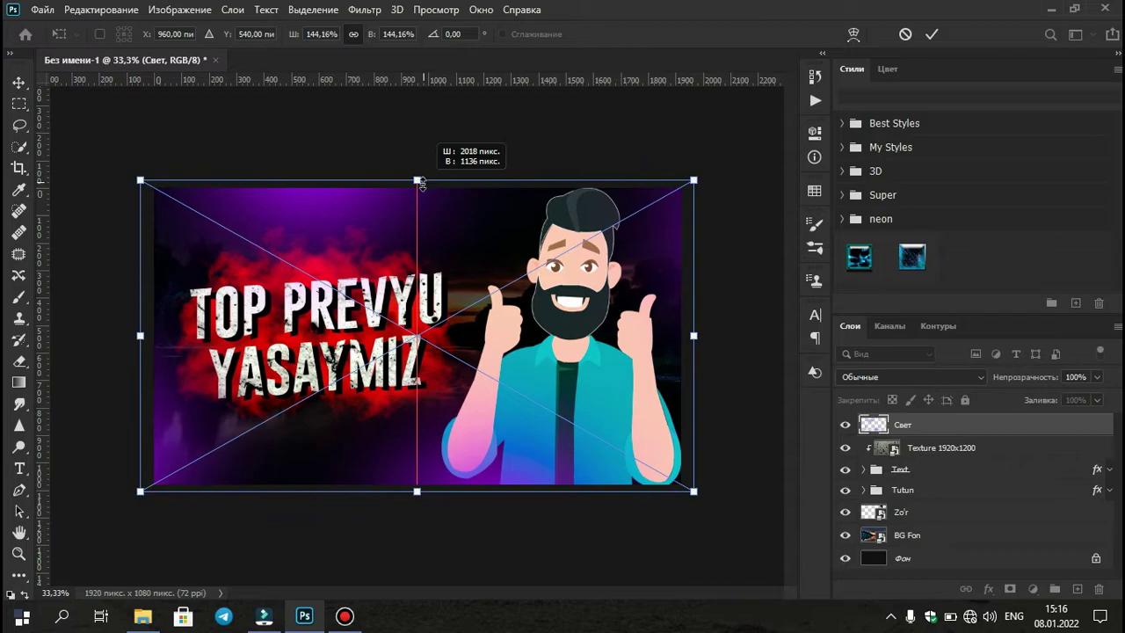
pyautogui.moveTo(423, 182); pyautogui.dragTo(421, 172)
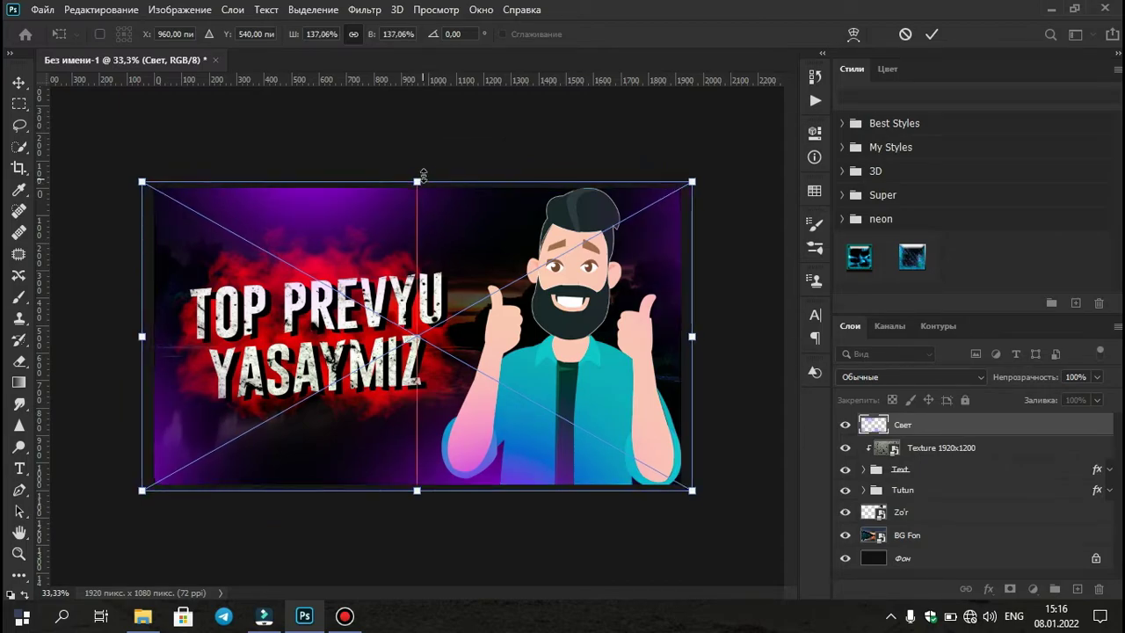
# Step: Position the Свет layer just above BG Fon and move Zo'r to the top
pyautogui.click(933, 35)
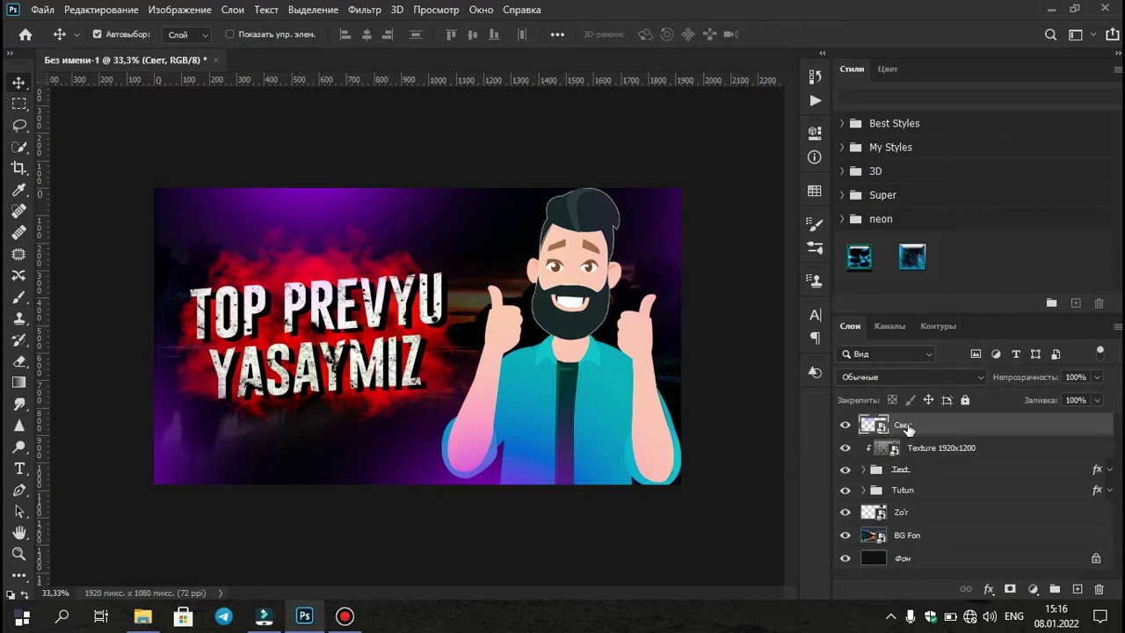
pyautogui.moveTo(908, 426); pyautogui.dragTo(906, 526)
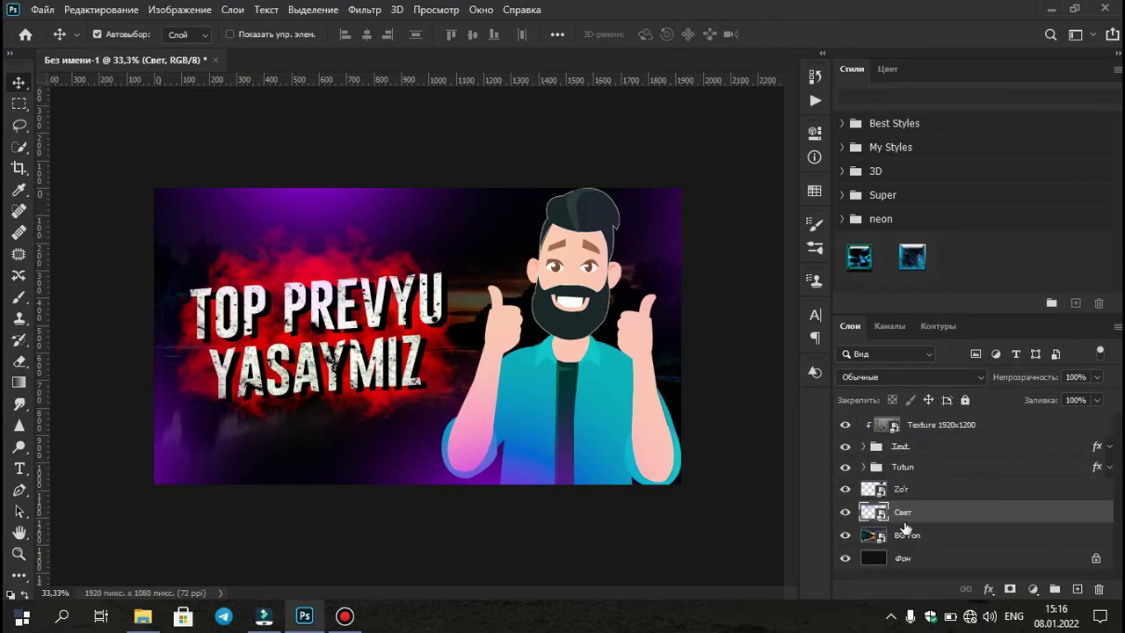
pyautogui.moveTo(902, 490); pyautogui.dragTo(894, 423)
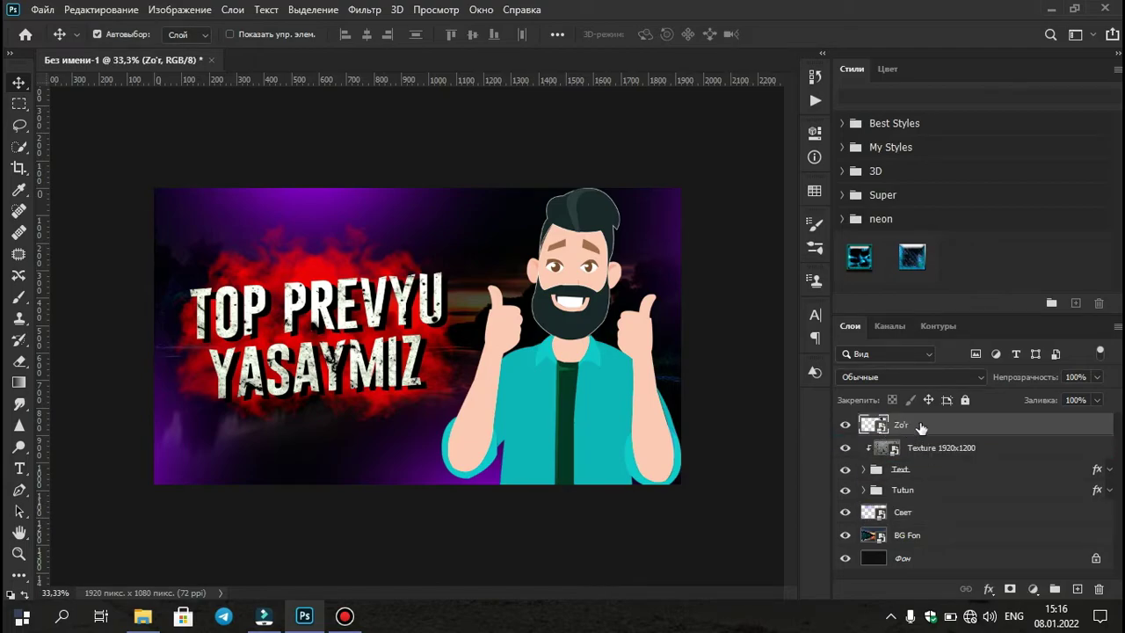
# Step: Apply a Camera Raw filter to Zo'r with Auto tone, Texture +90 and Clarity +90
pyautogui.click(364, 10)
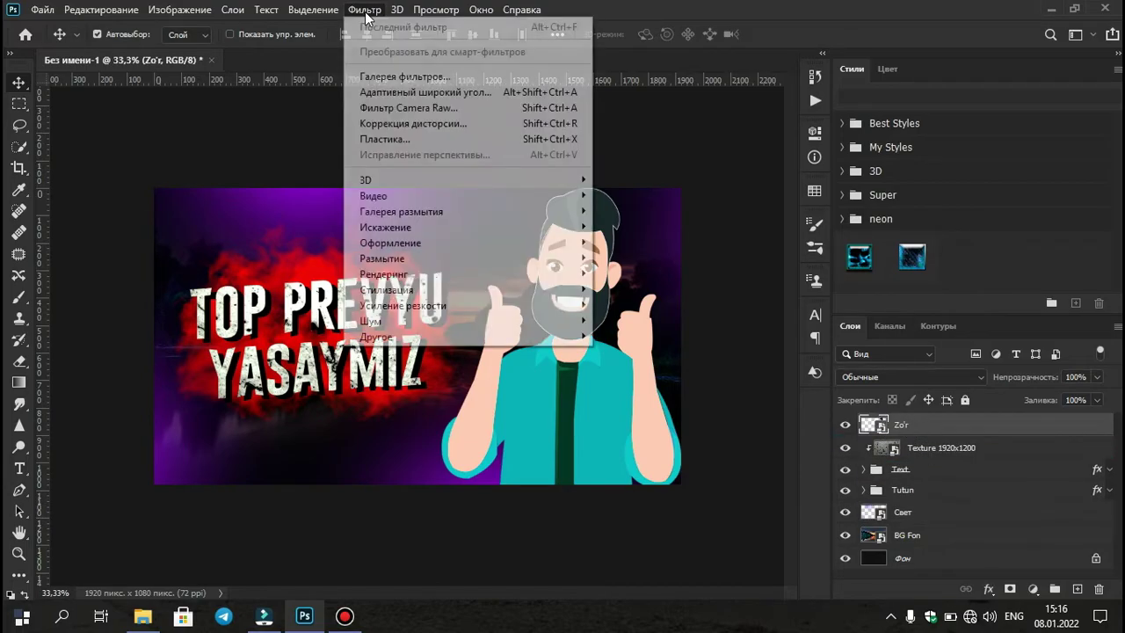
pyautogui.click(424, 114)
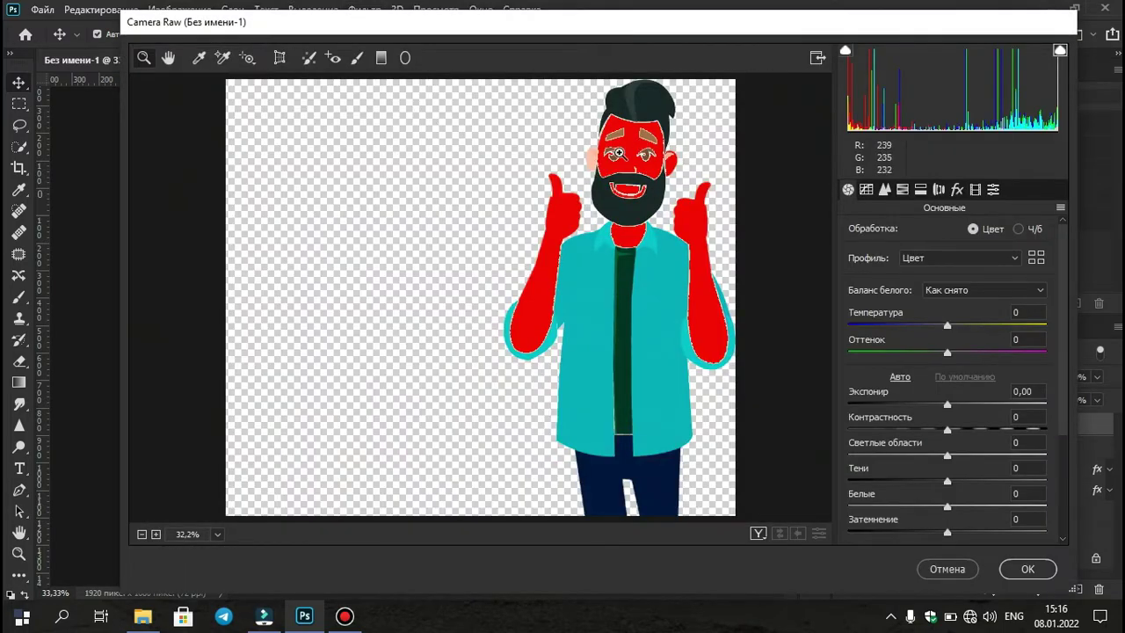
pyautogui.click(897, 378)
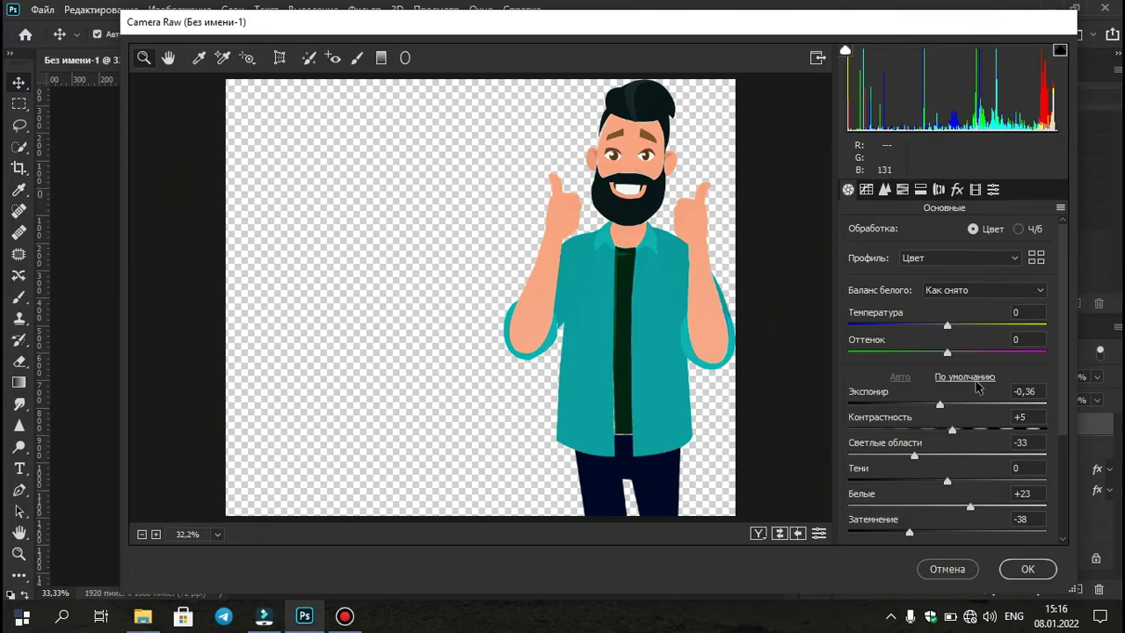
pyautogui.scroll(-2, 1063, 380)
pyautogui.scroll(-3, 1063, 380)
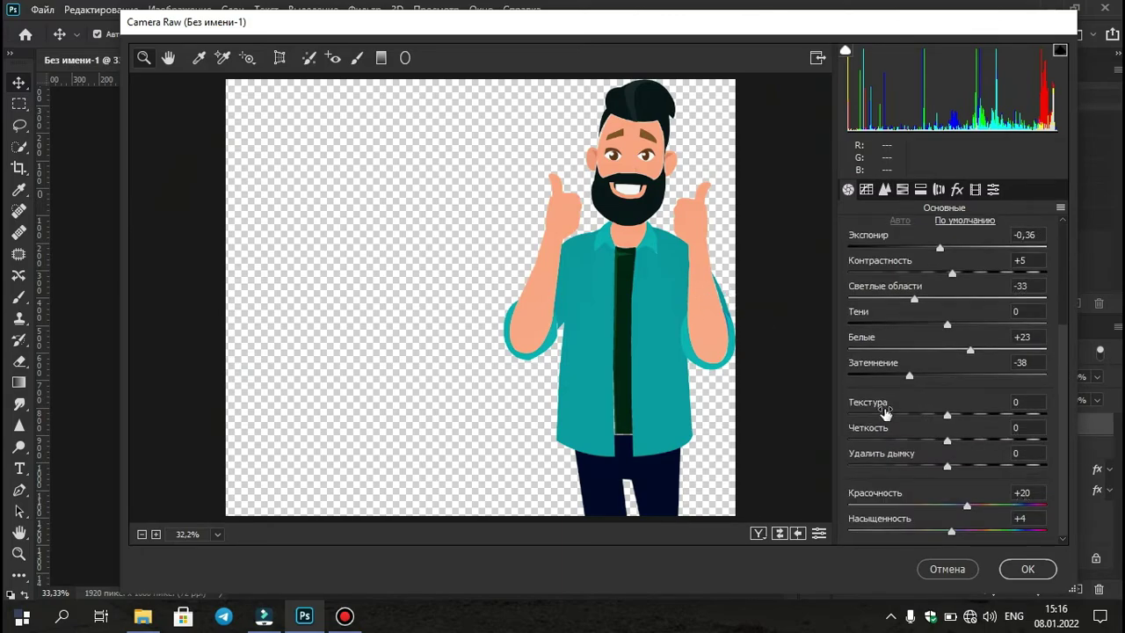
pyautogui.click(1017, 400)
pyautogui.press('Tab')
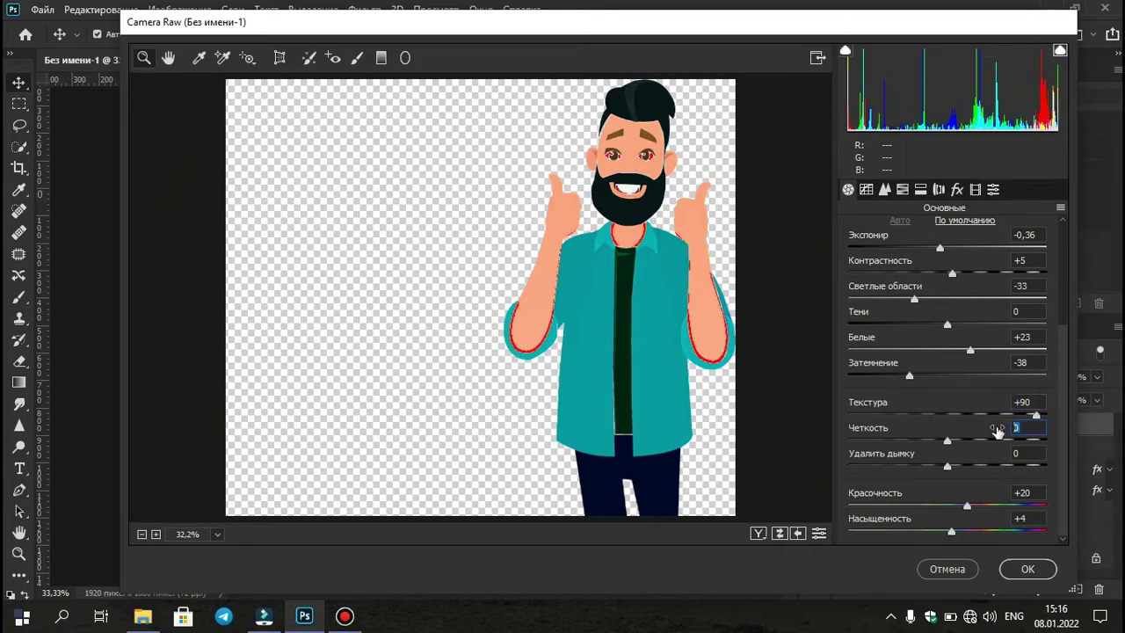
pyautogui.write('90')
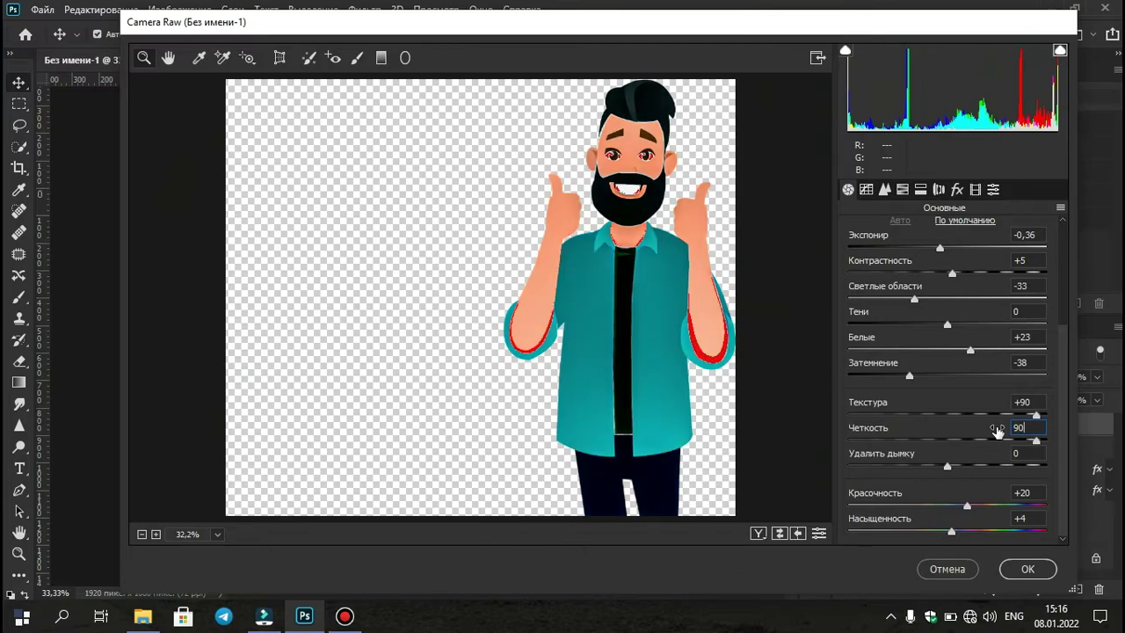
pyautogui.click(1027, 571)
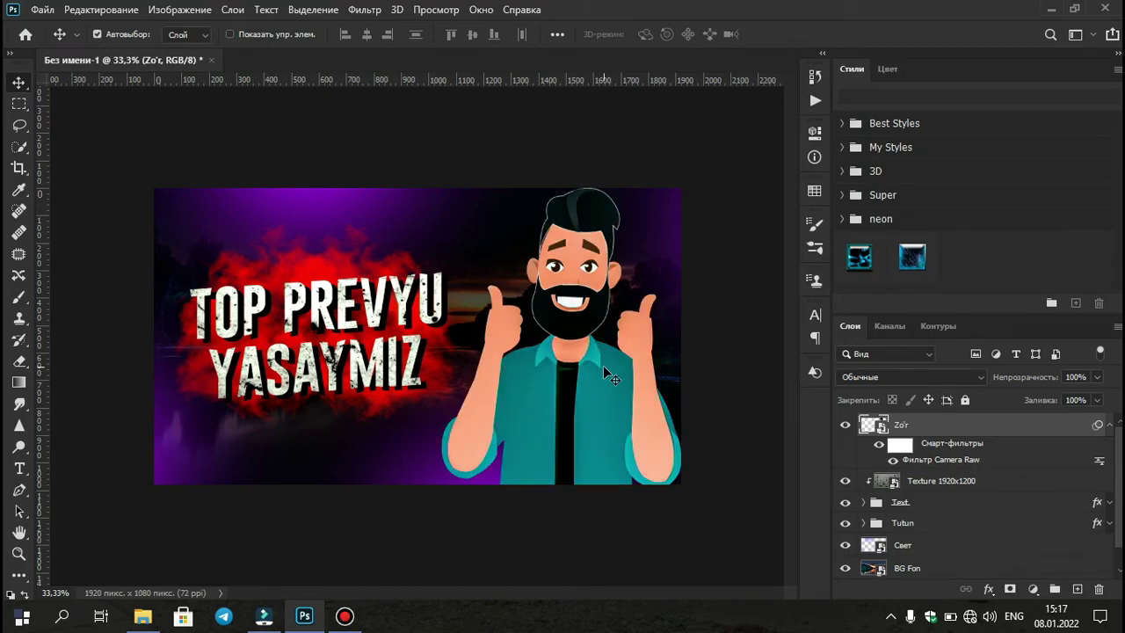
# Step: Add a cyan #00c6ff Color Overlay to the Свет light layer, then reselect Zo'r
pyautogui.click(1109, 426)
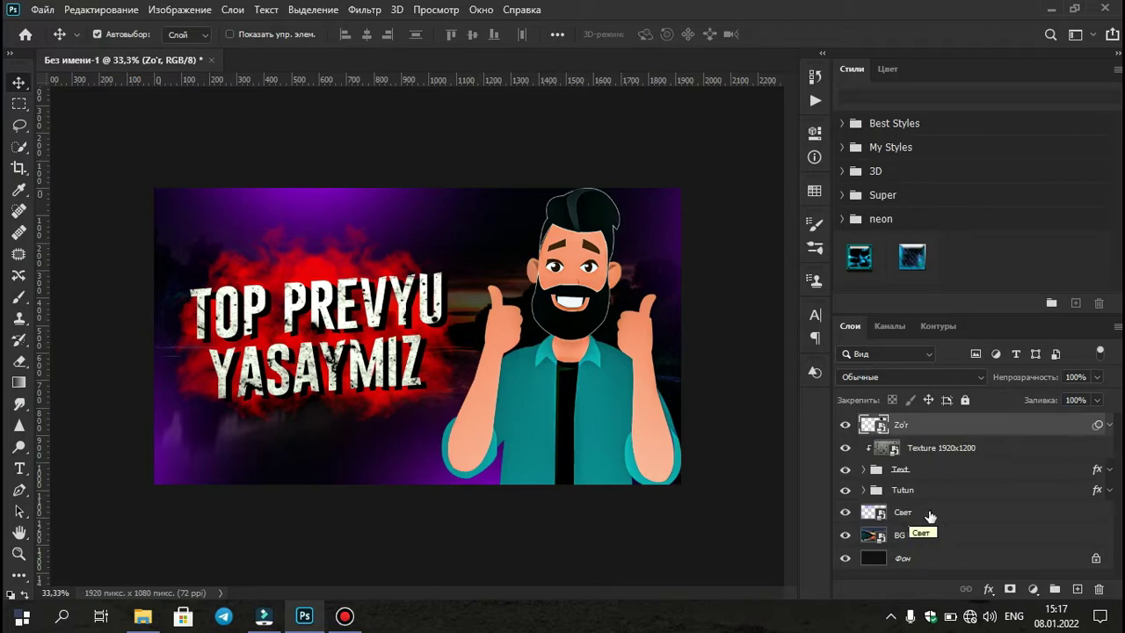
pyautogui.click(985, 514)
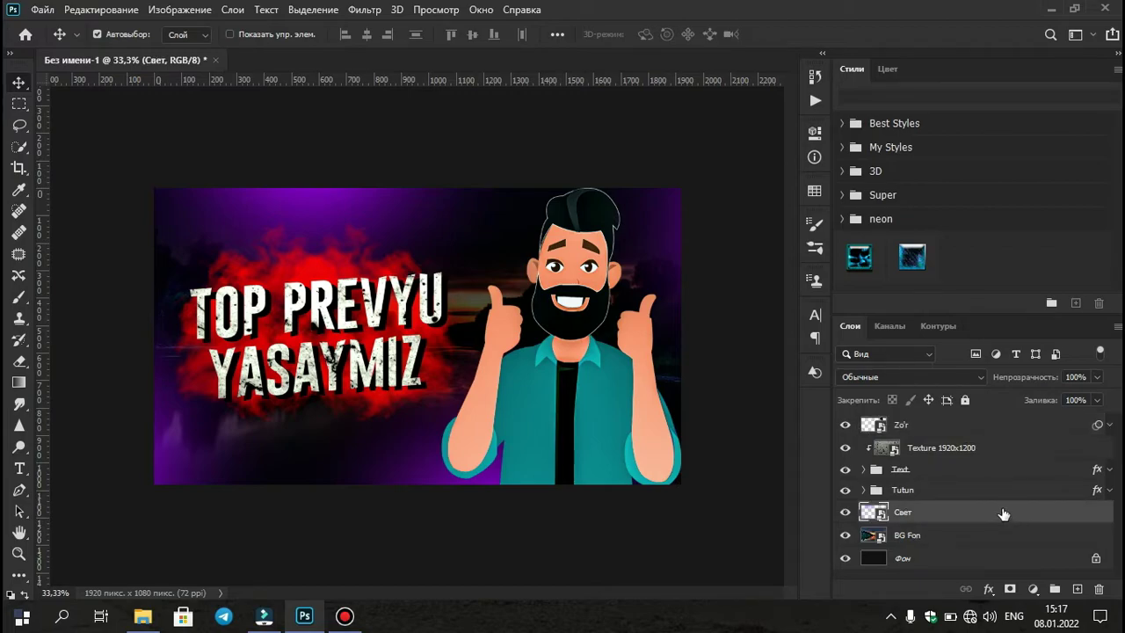
pyautogui.doubleClick(1019, 516)
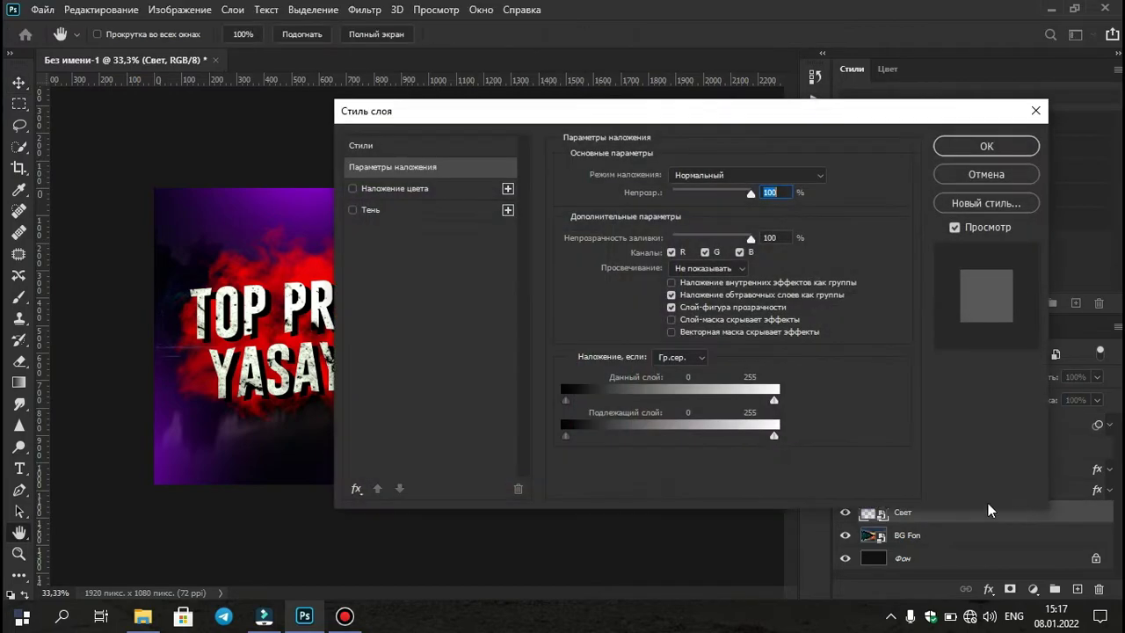
pyautogui.click(398, 191)
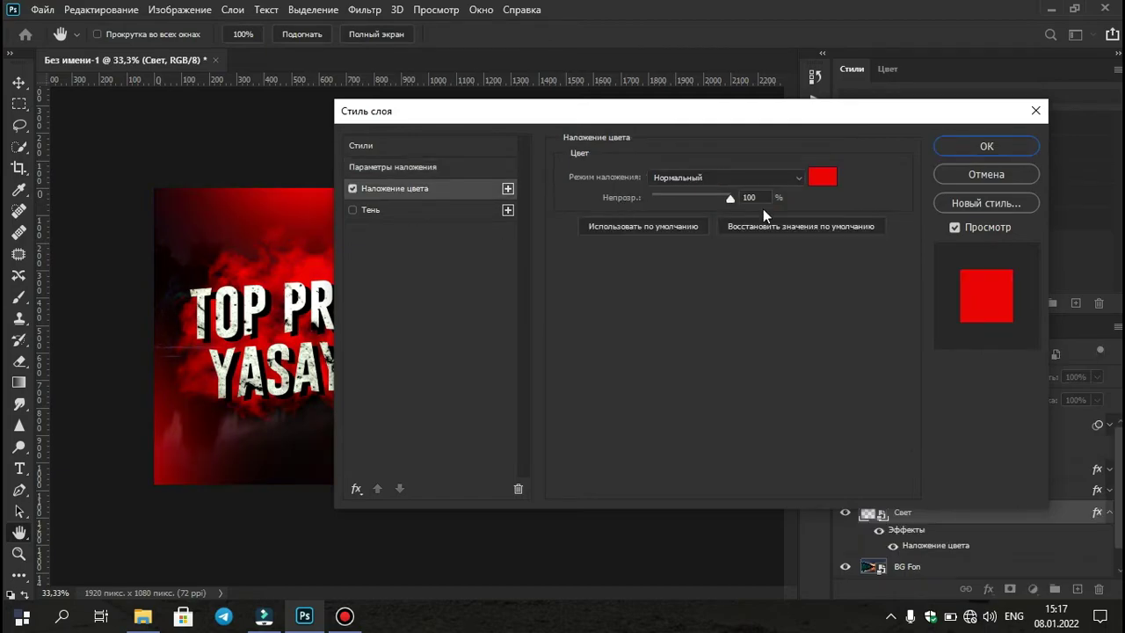
pyautogui.click(823, 179)
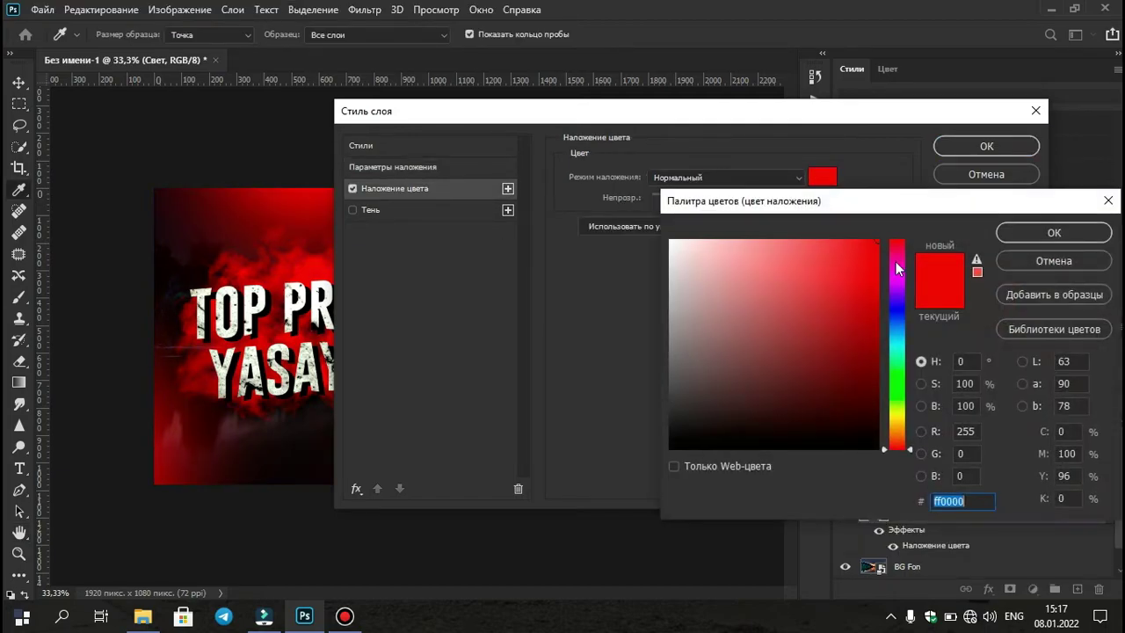
pyautogui.click(900, 338)
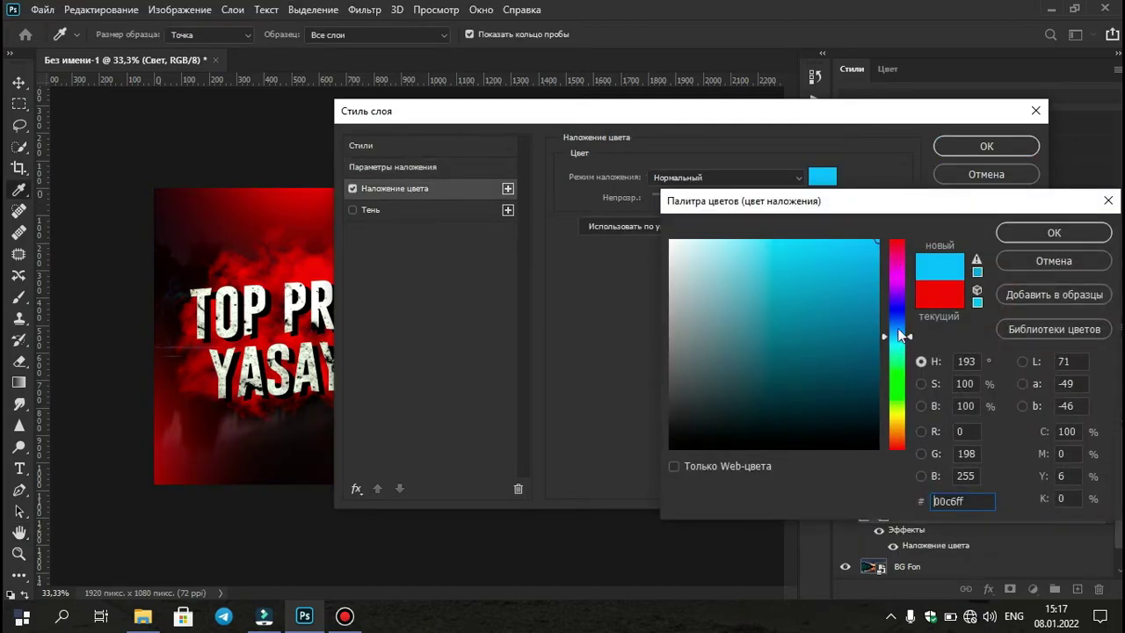
pyautogui.click(1036, 232)
pyautogui.click(986, 146)
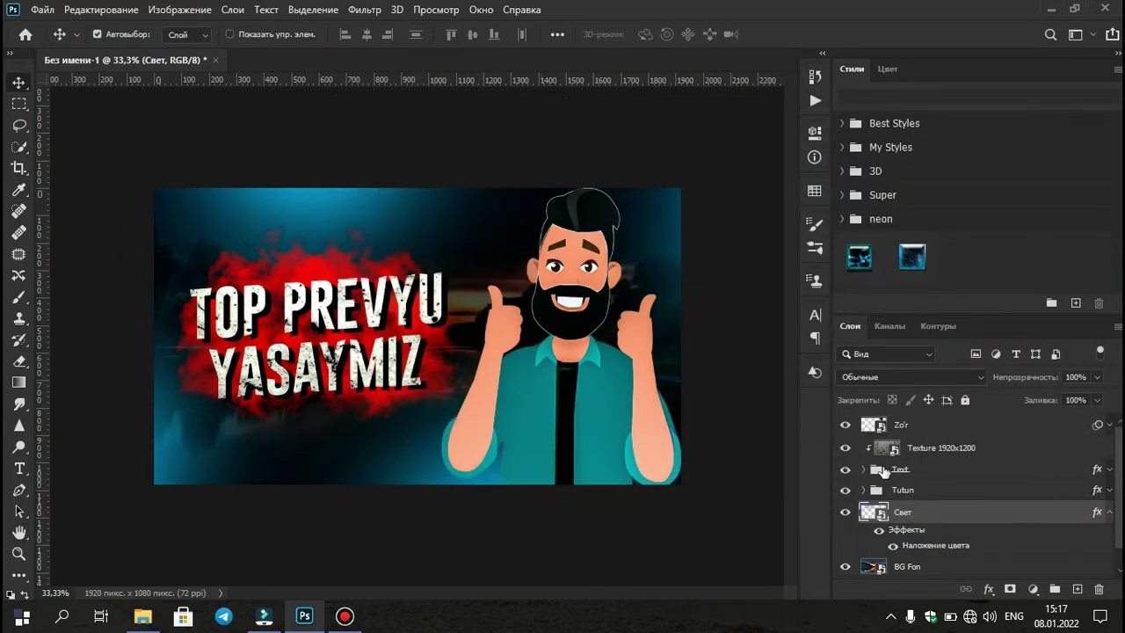
pyautogui.click(1109, 508)
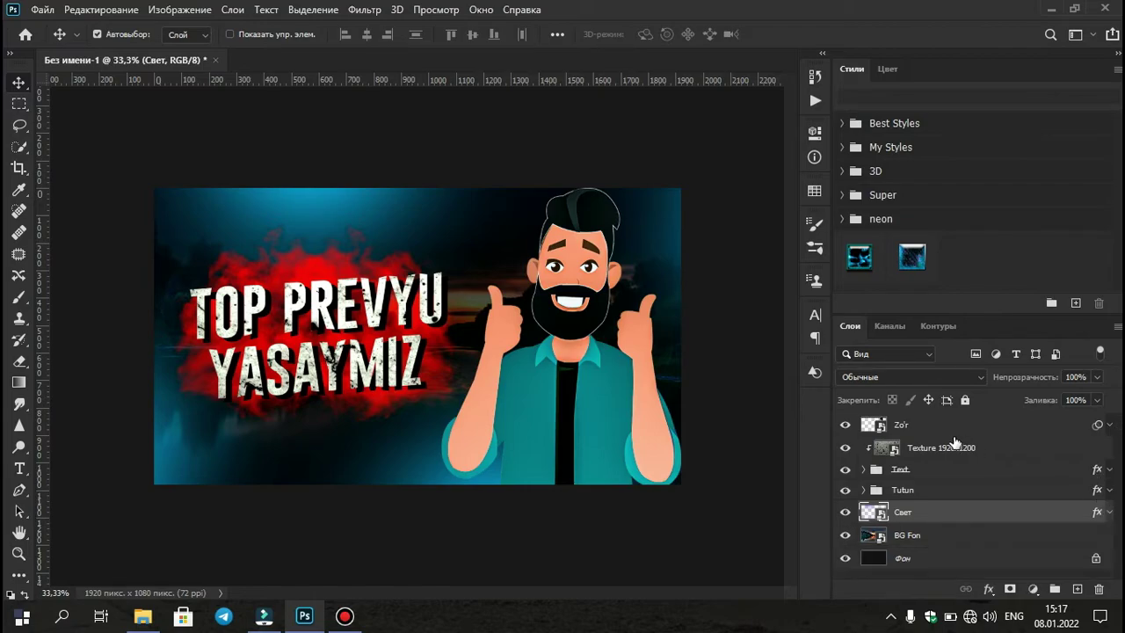
pyautogui.click(920, 429)
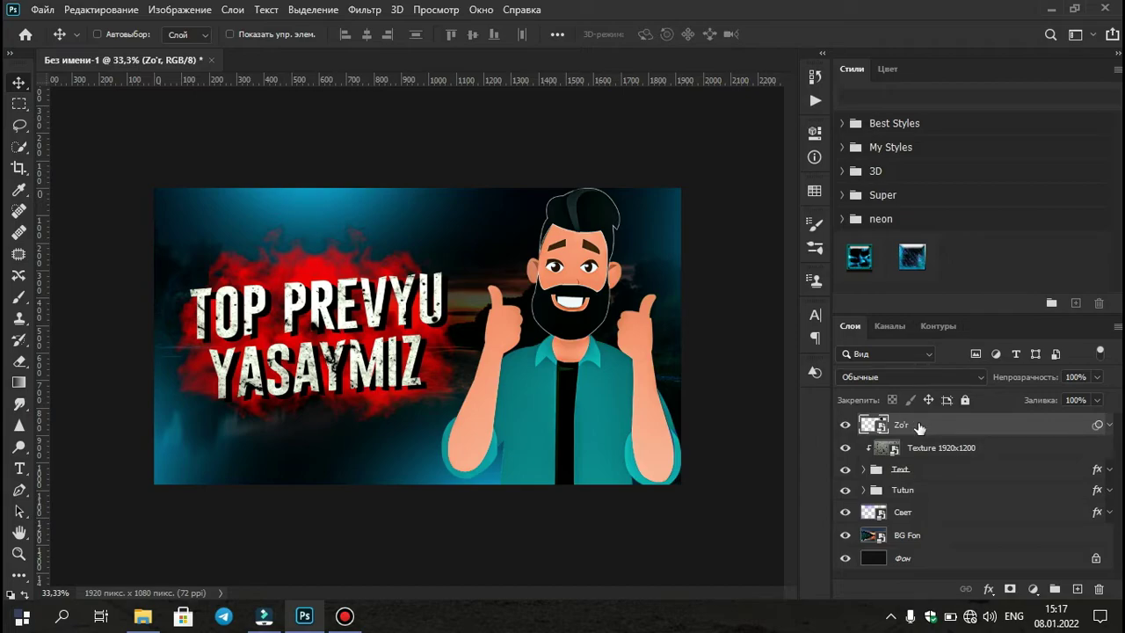
# Step: Stamp all visible layers into a new merged top layer, Слой 1
pyautogui.hotkey('ctrl', 'shift', 'alt', 'e')
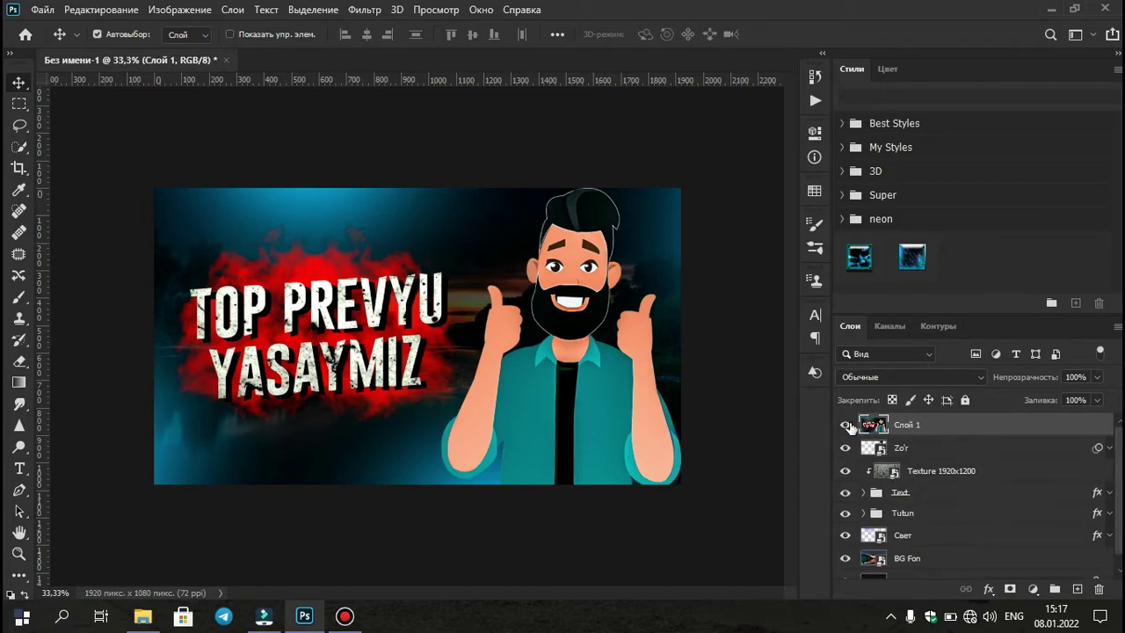
pyautogui.click(847, 425)
pyautogui.click(847, 425)
# Step: Grade the merged layer with Camera Raw's Матовый (Matte) colour preset
pyautogui.click(363, 9)
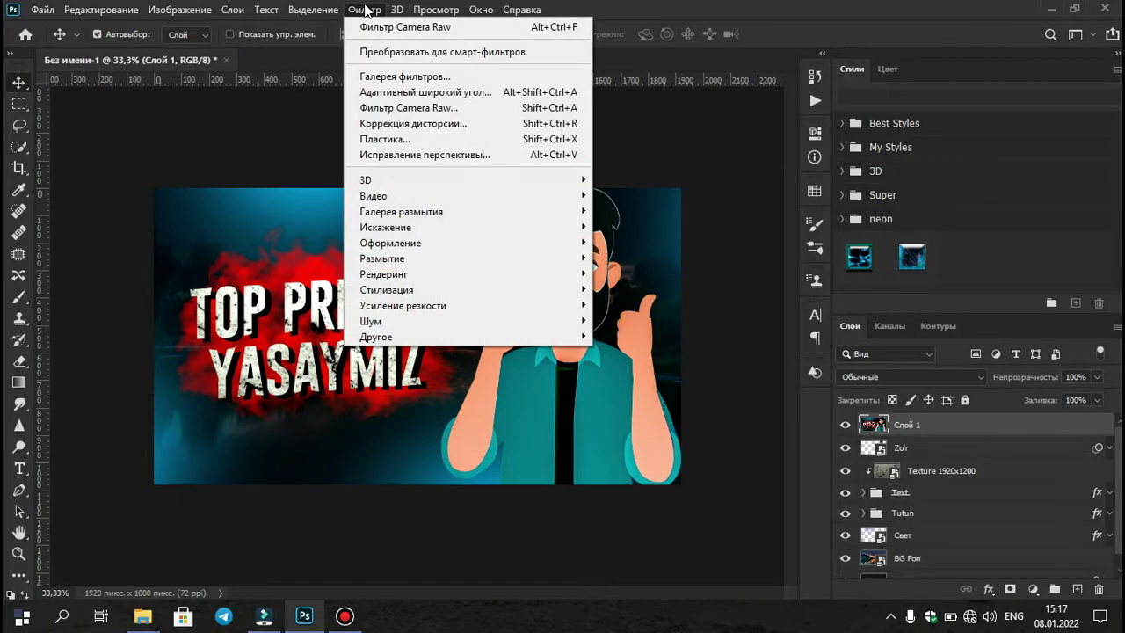
pyautogui.click(384, 111)
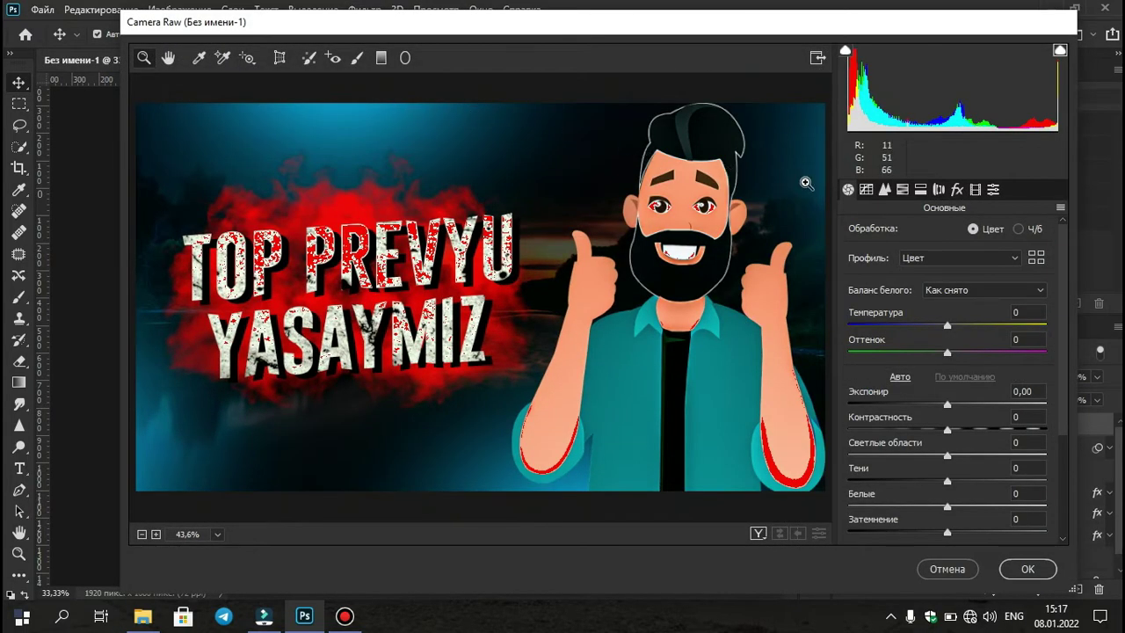
pyautogui.click(993, 189)
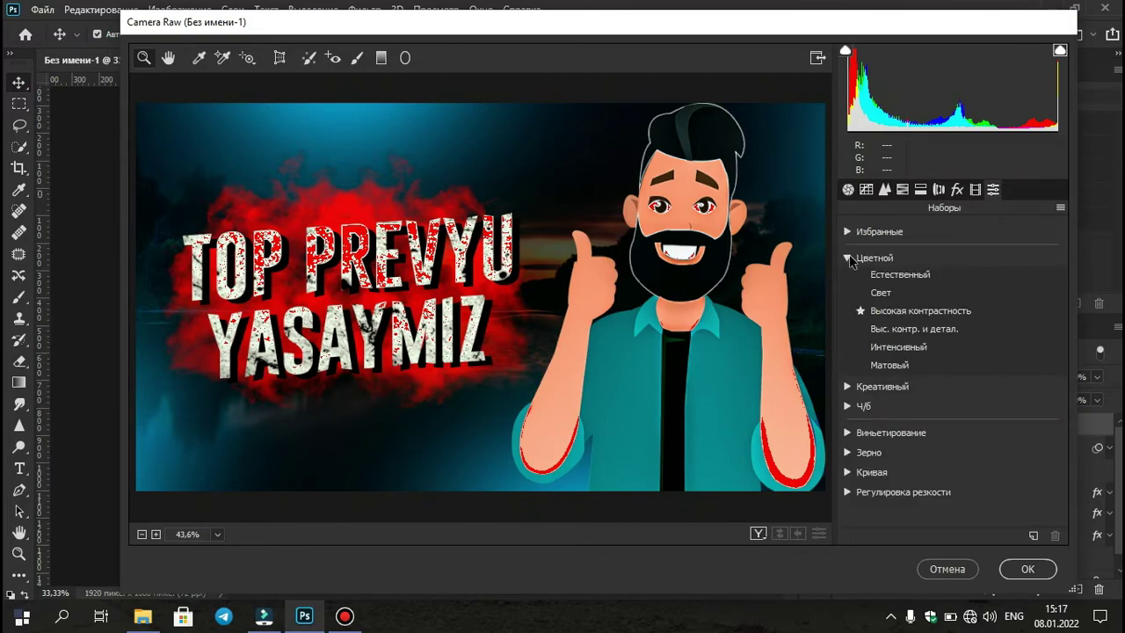
pyautogui.click(877, 312)
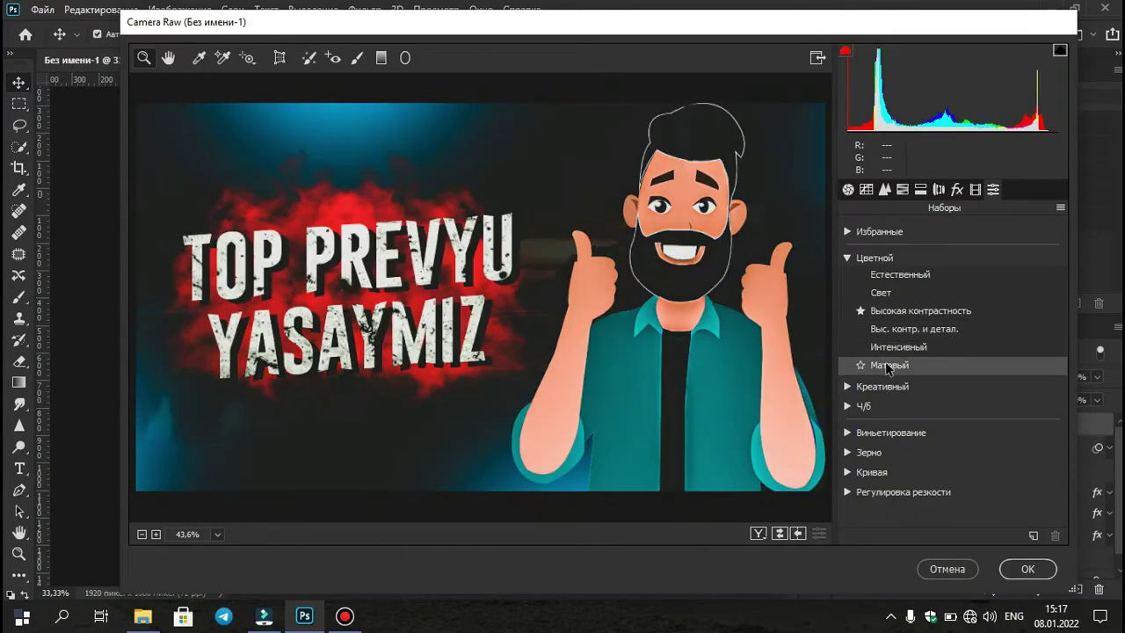
pyautogui.click(903, 370)
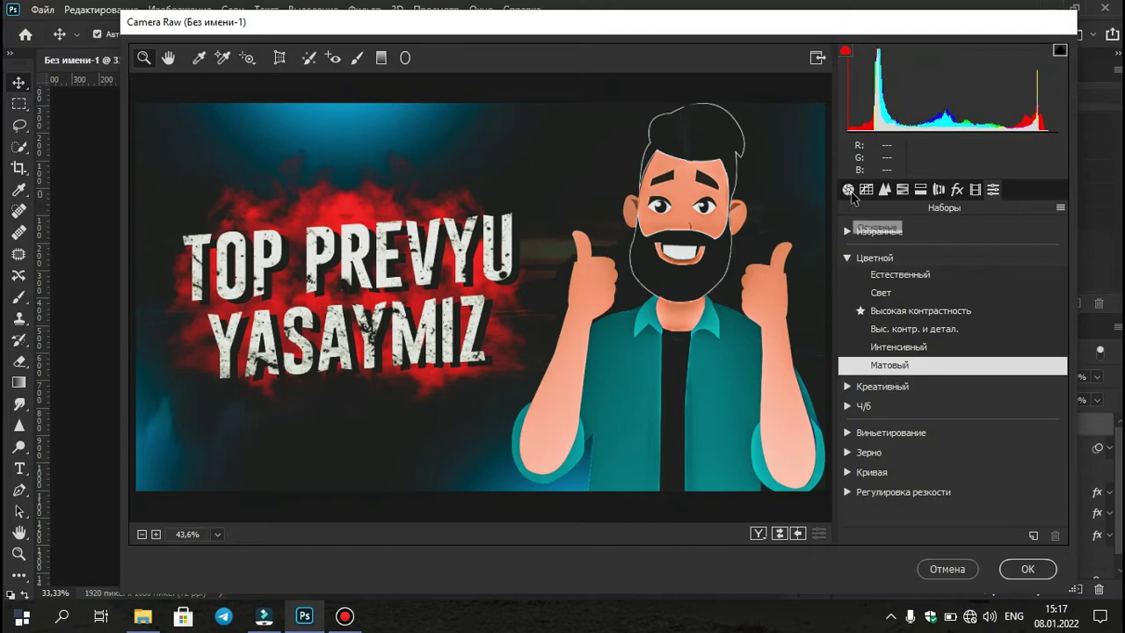
pyautogui.click(849, 192)
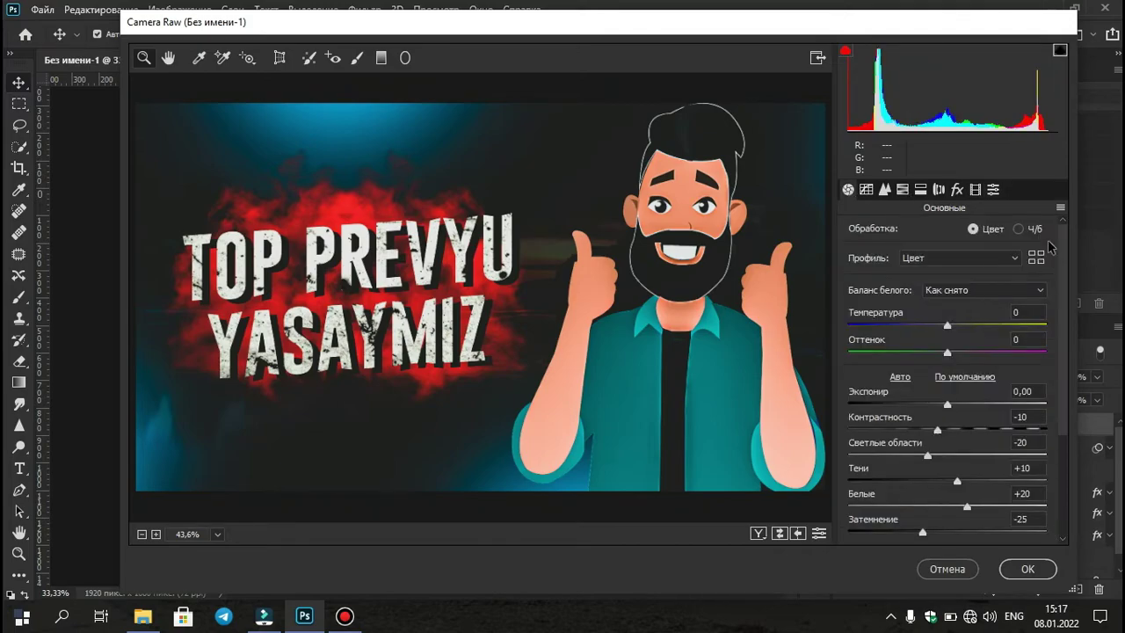
pyautogui.scroll(-3, 1045, 299)
pyautogui.scroll(-2, 1033, 325)
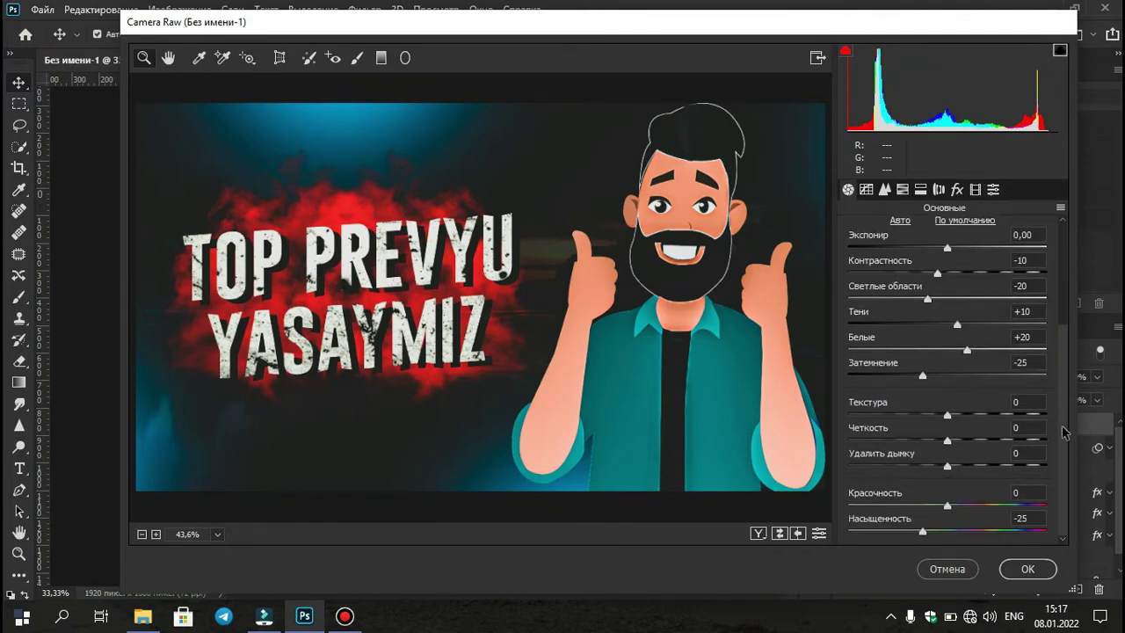
pyautogui.click(1025, 569)
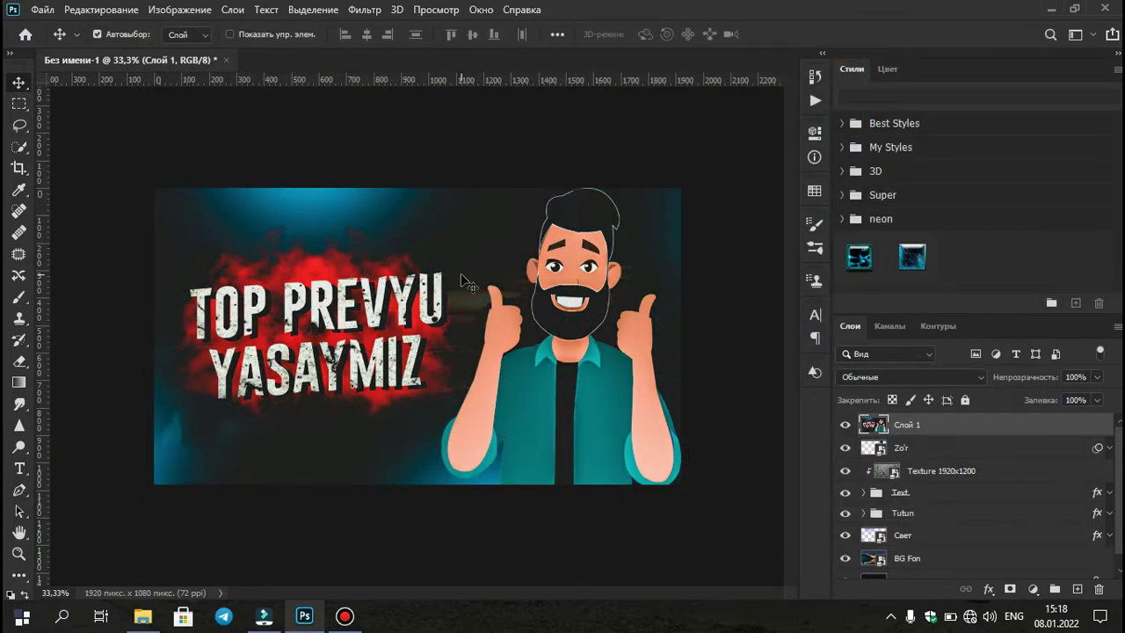
# Step: Open the Filter Gallery with the preview zoomed out to show the whole image
pyautogui.click(371, 12)
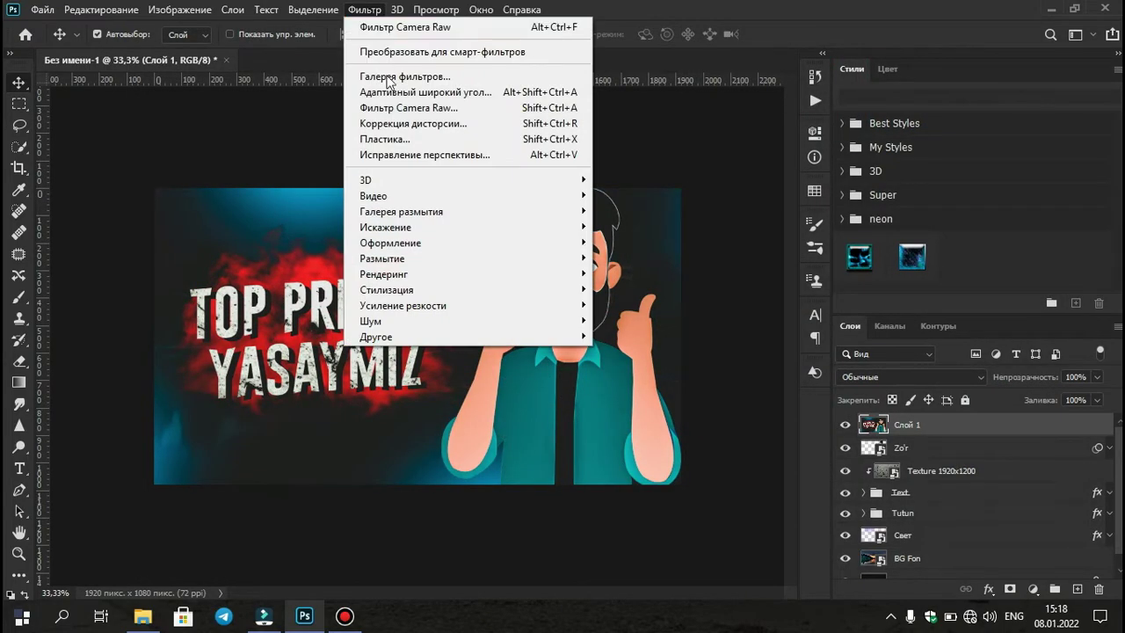
pyautogui.click(384, 79)
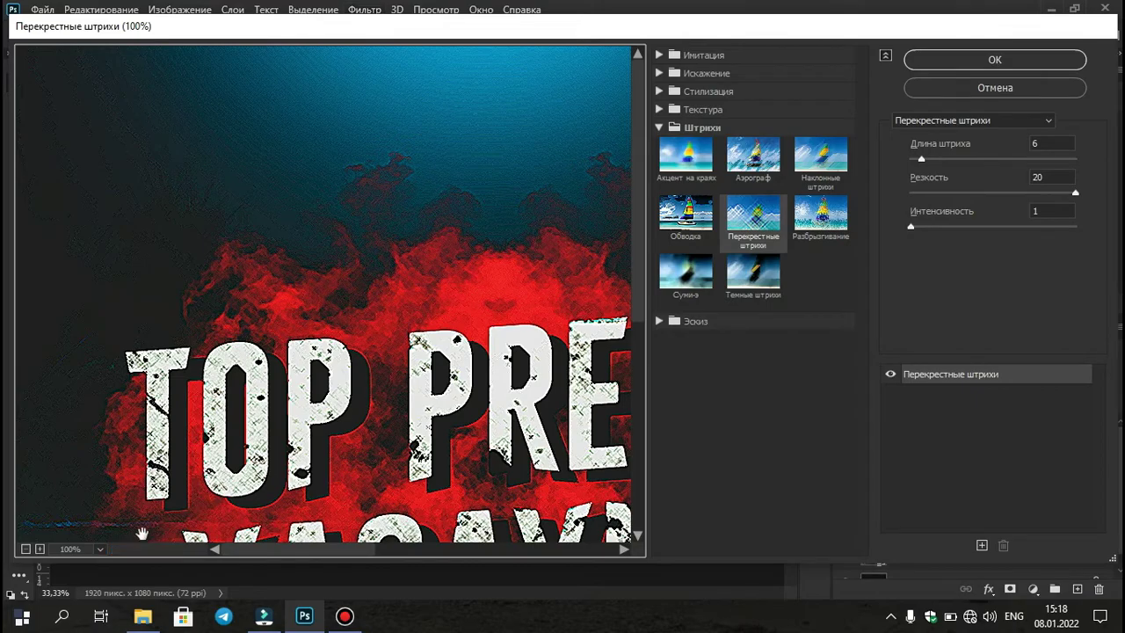
pyautogui.click(100, 549)
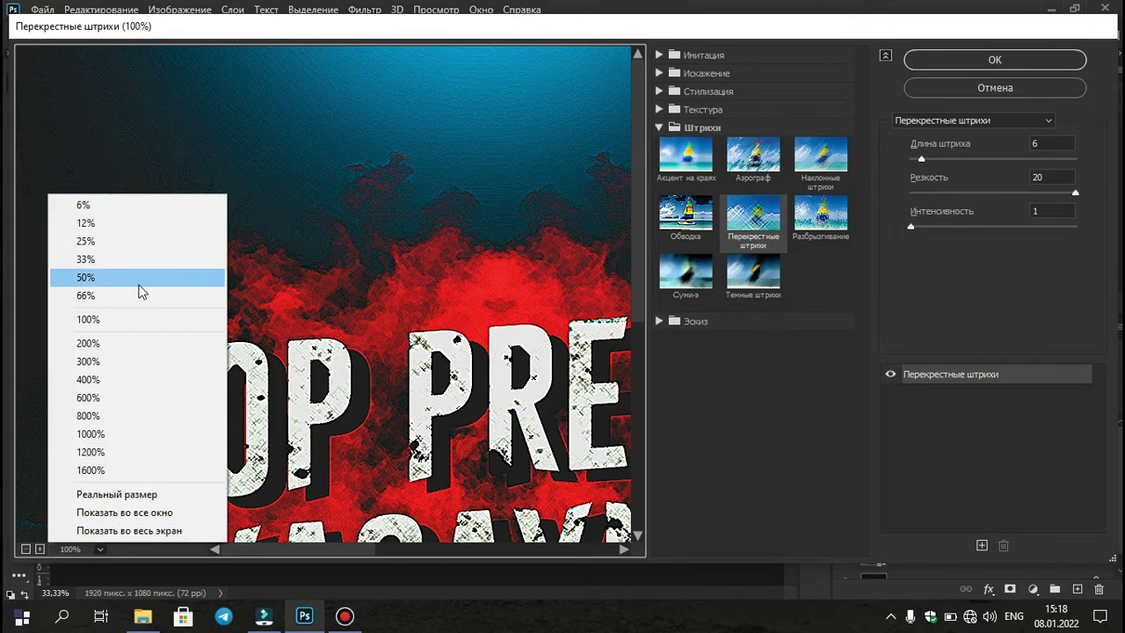
pyautogui.click(103, 260)
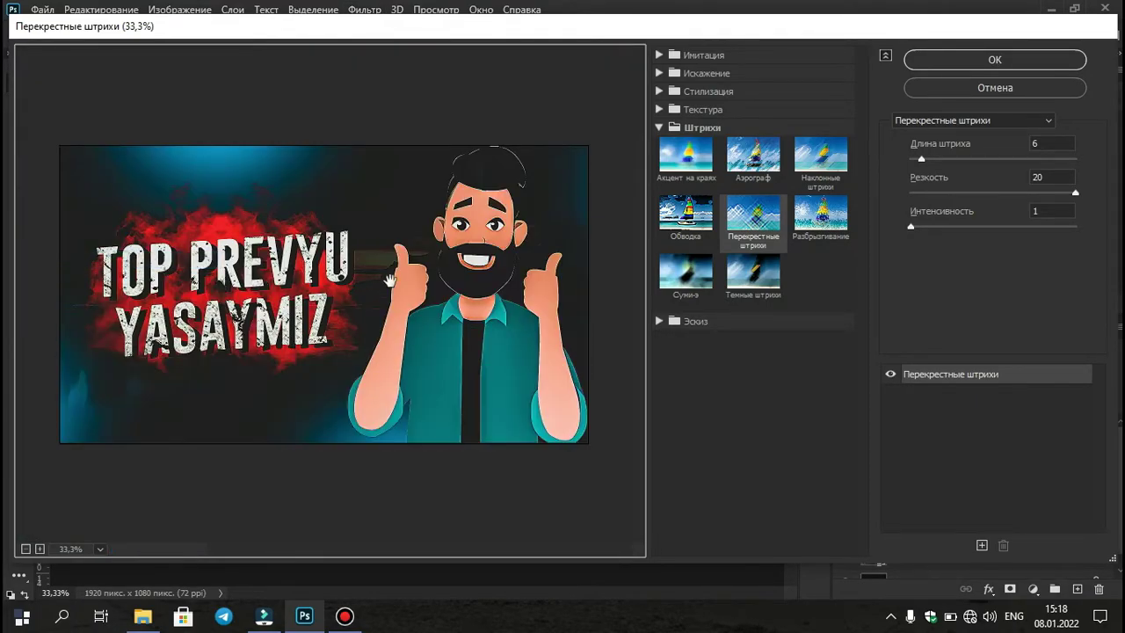
# Step: Preview several Имитация and Штрихи filters such as Акварель, Фреска, Губка and Разбрызгивание
pyautogui.click(659, 128)
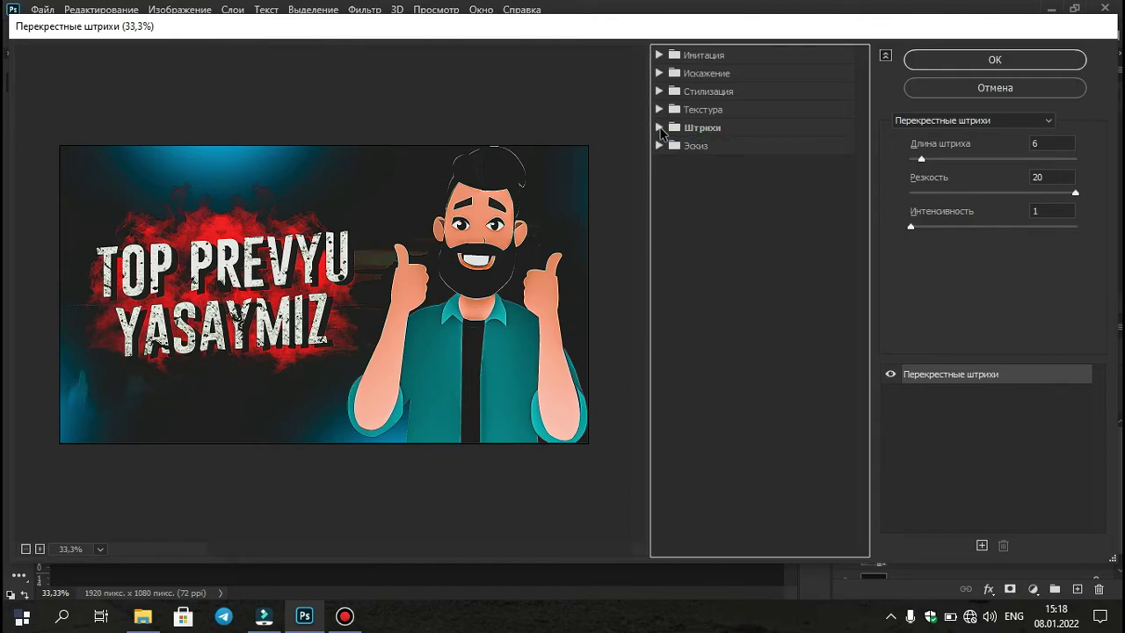
pyautogui.click(659, 56)
pyautogui.click(685, 86)
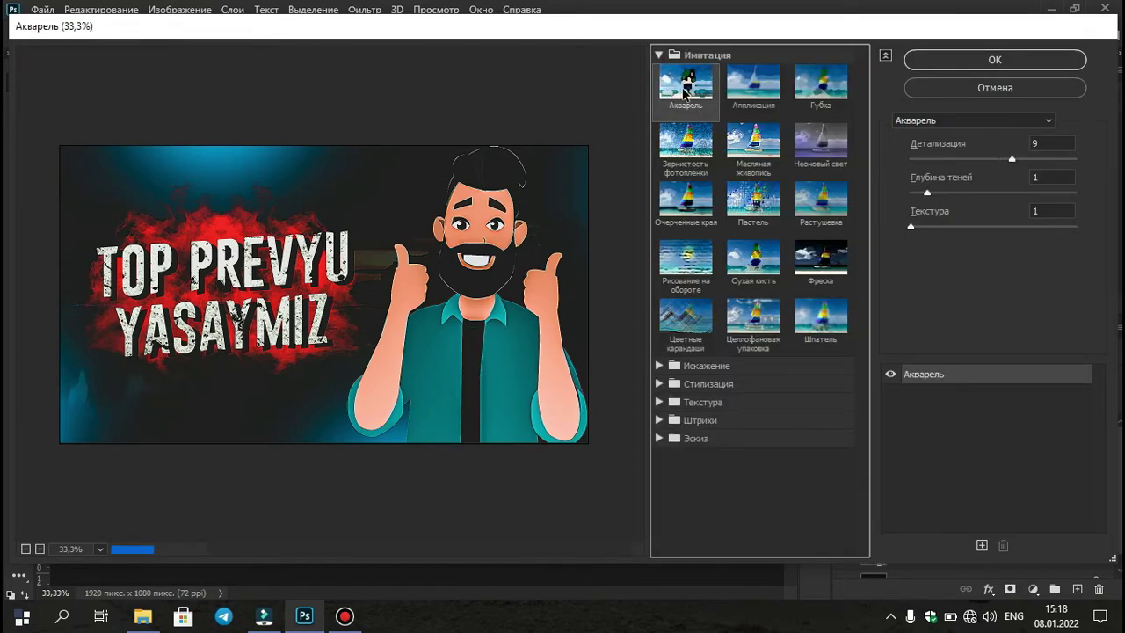
pyautogui.click(755, 85)
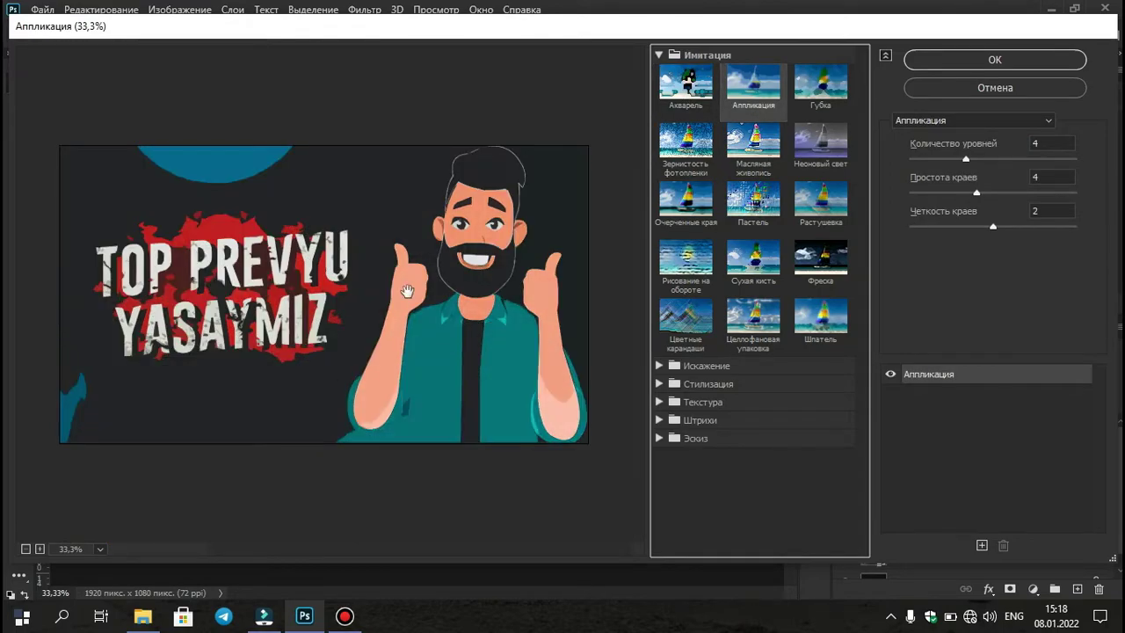
pyautogui.click(740, 152)
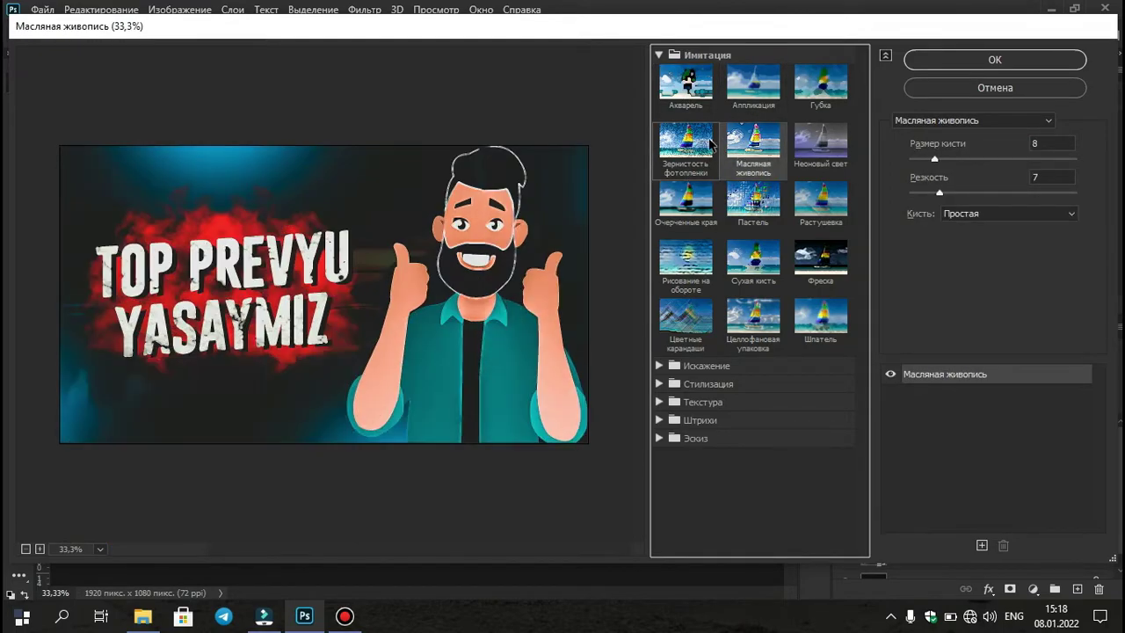
pyautogui.click(710, 145)
pyautogui.click(714, 201)
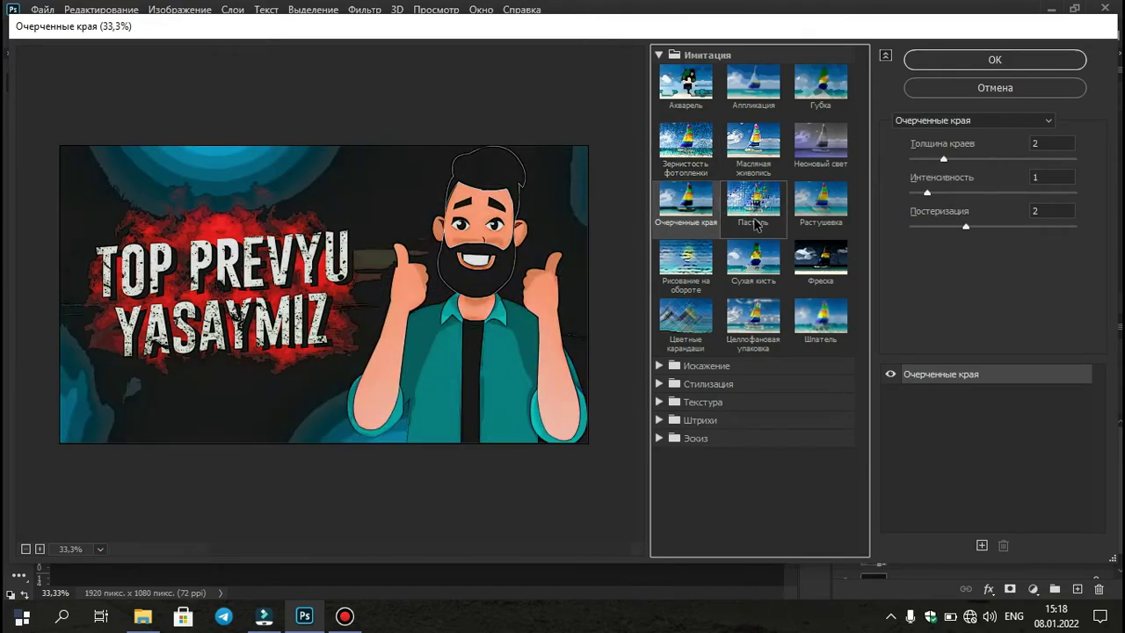
pyautogui.click(819, 259)
pyautogui.click(761, 277)
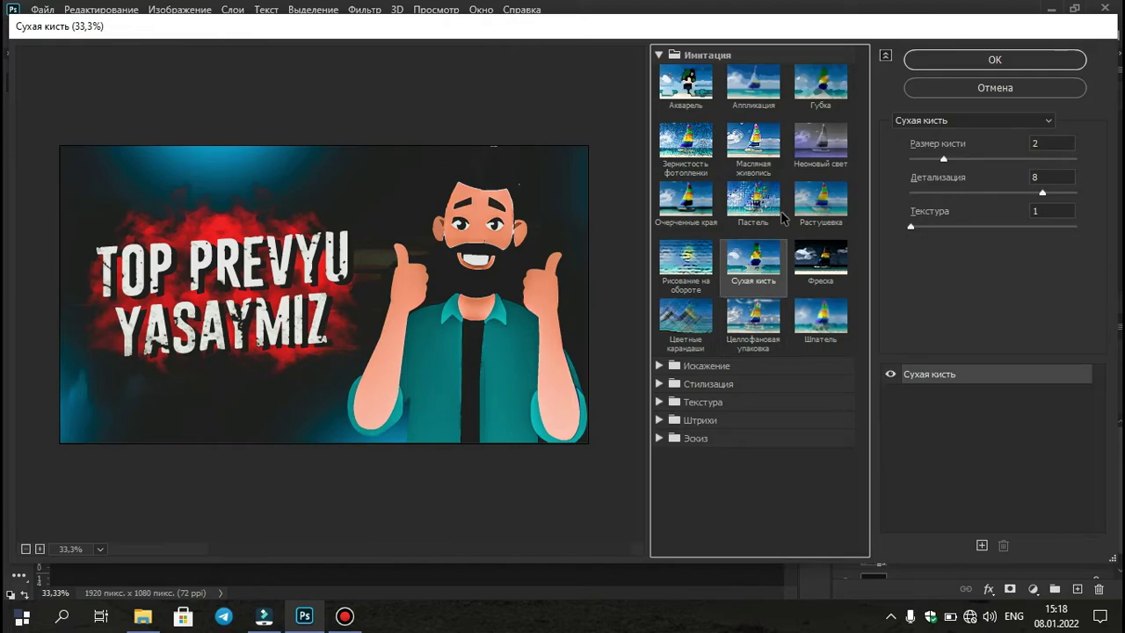
pyautogui.click(801, 116)
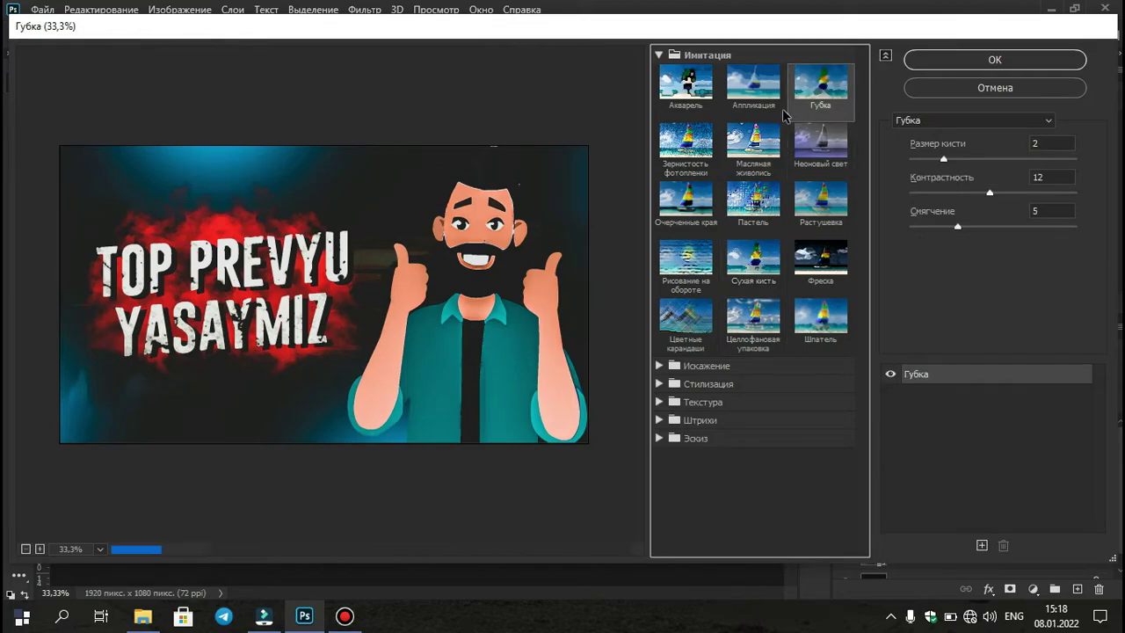
pyautogui.click(658, 55)
pyautogui.click(658, 128)
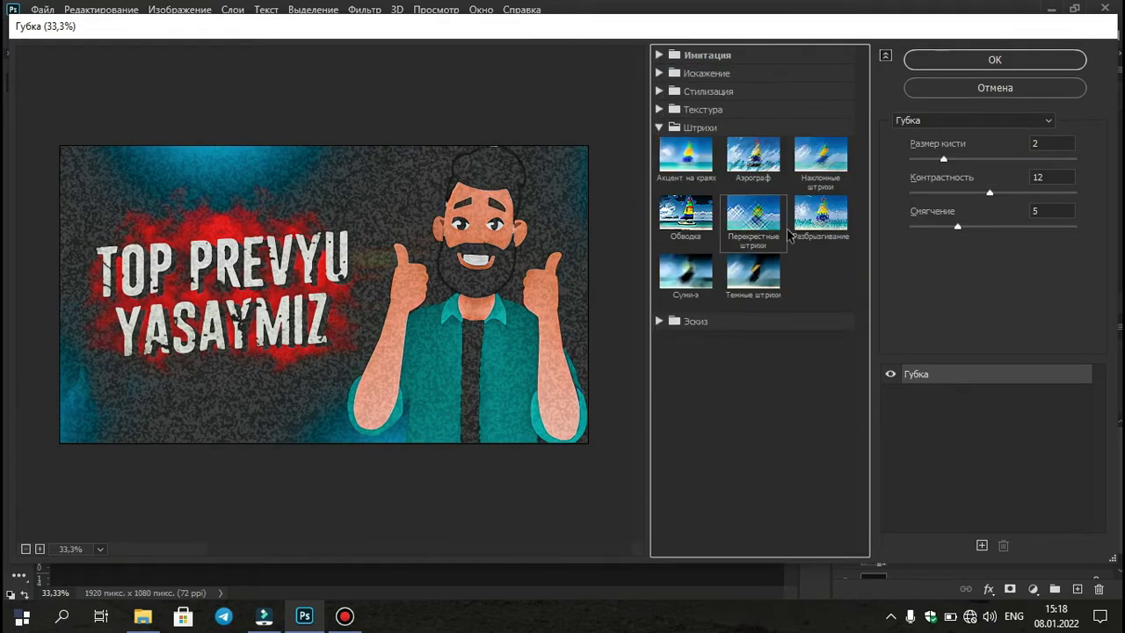
pyautogui.click(817, 230)
# Step: Apply Наклонные штрихи with direction balance 50, stroke length 5 and sharpness 8
pyautogui.click(818, 186)
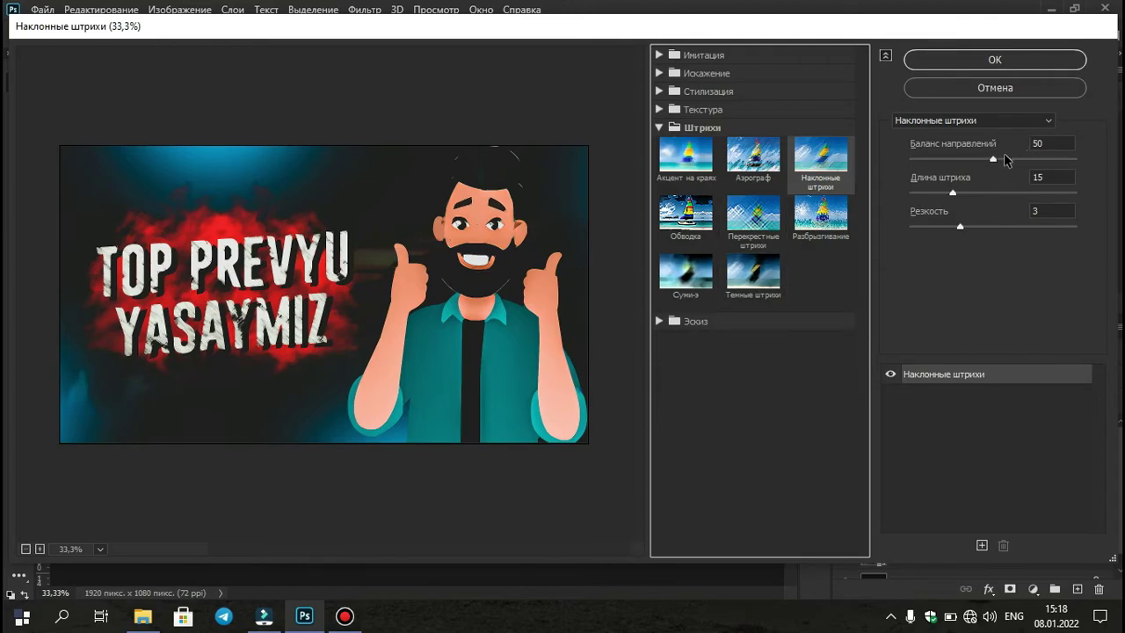
pyautogui.moveTo(994, 159); pyautogui.dragTo(955, 160)
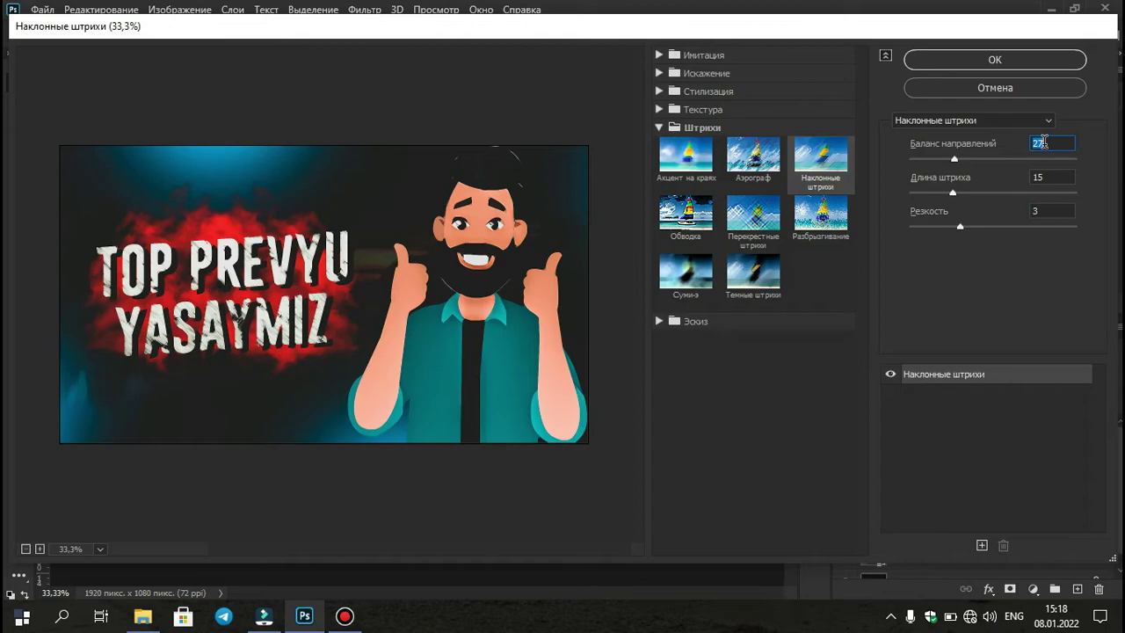
pyautogui.write('1')
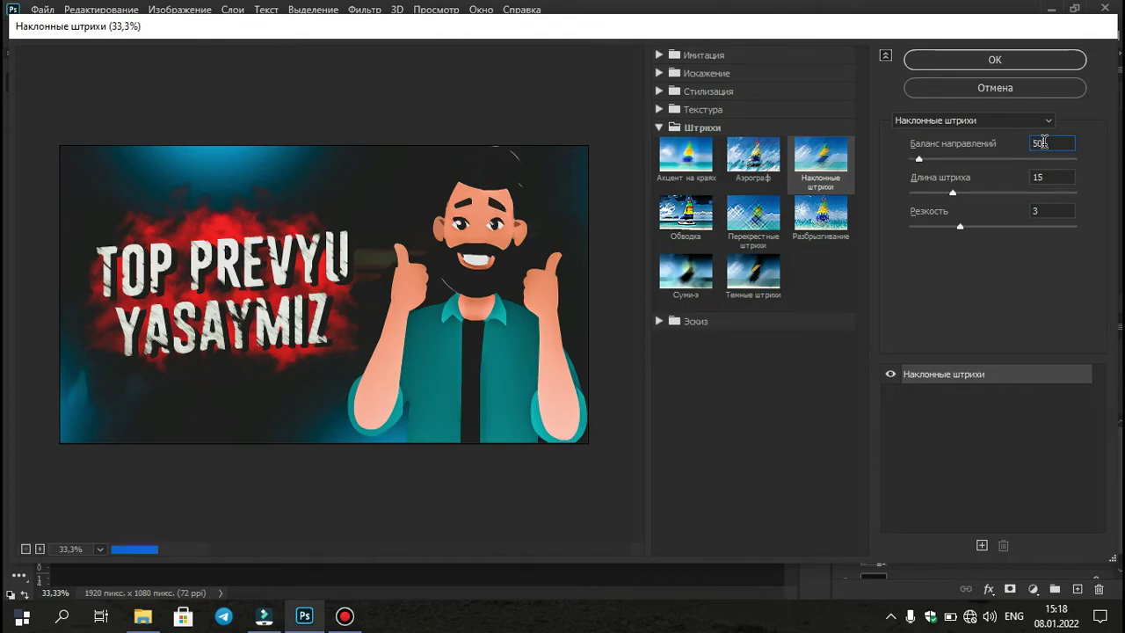
pyautogui.write('50')
pyautogui.click(1044, 180)
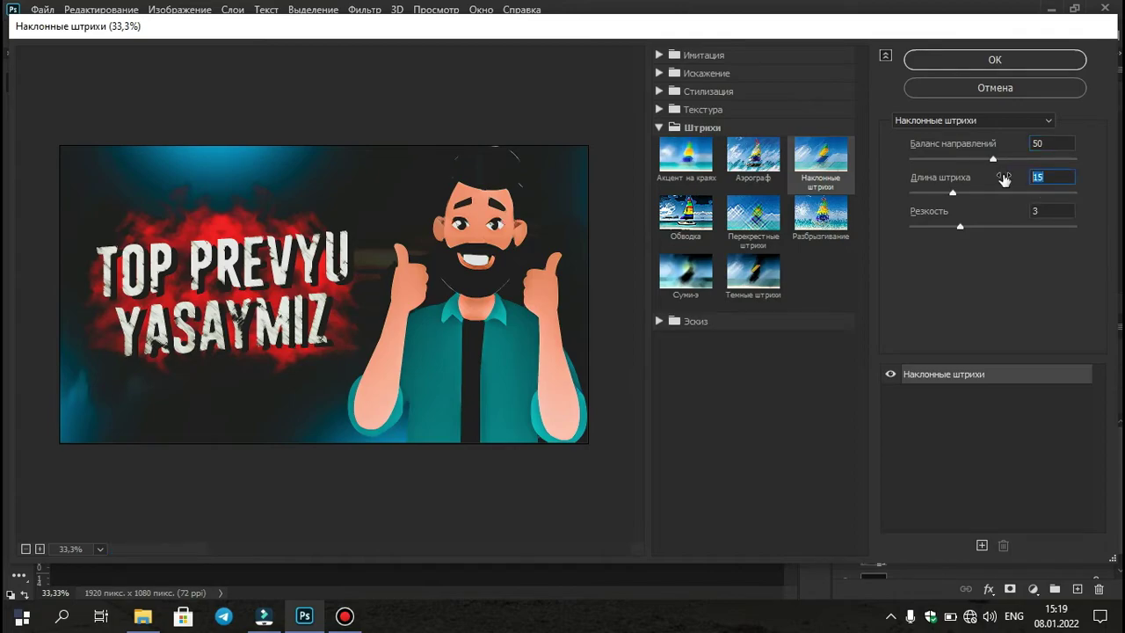
pyautogui.press('BackSpace')
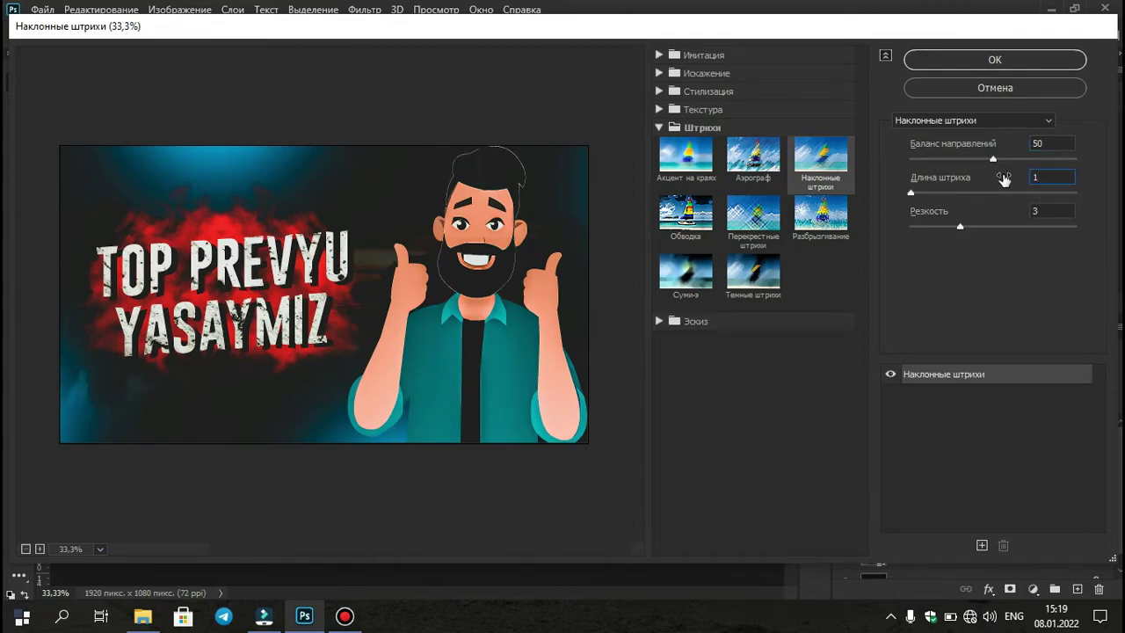
pyautogui.write('5')
pyautogui.doubleClick(1035, 212)
pyautogui.write('8')
pyautogui.click(965, 63)
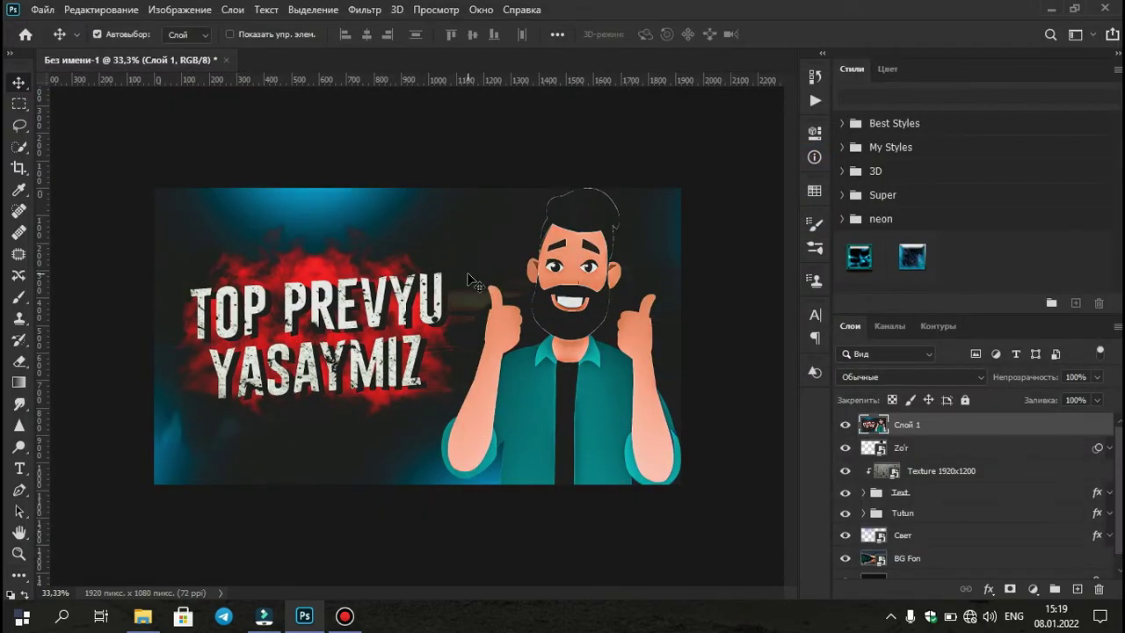
pyautogui.press('z')
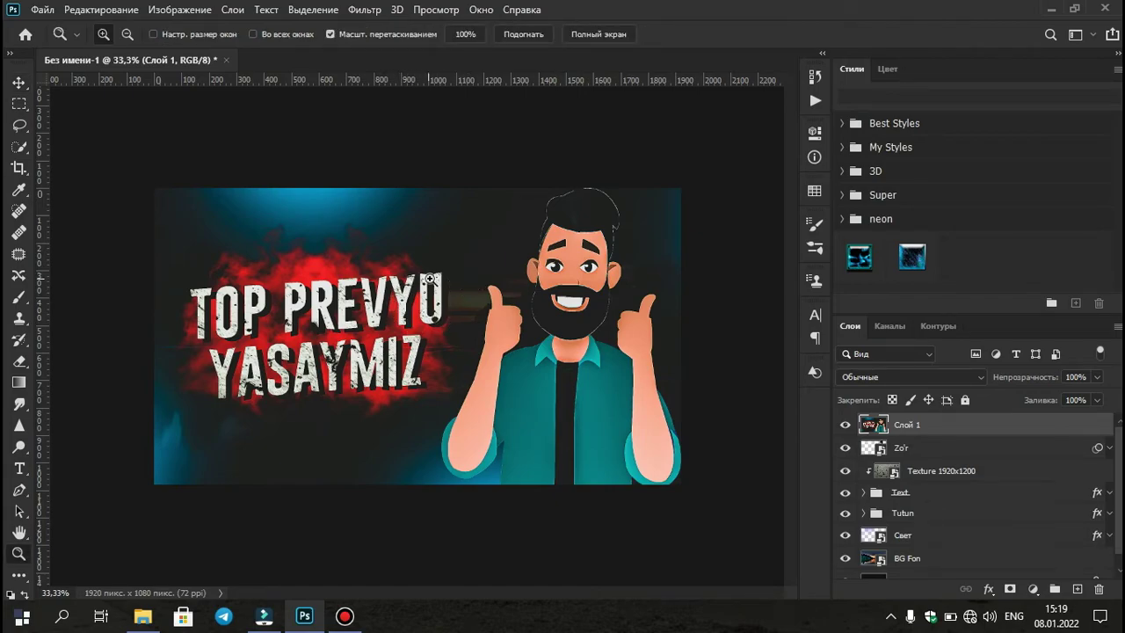
pyautogui.click(525, 39)
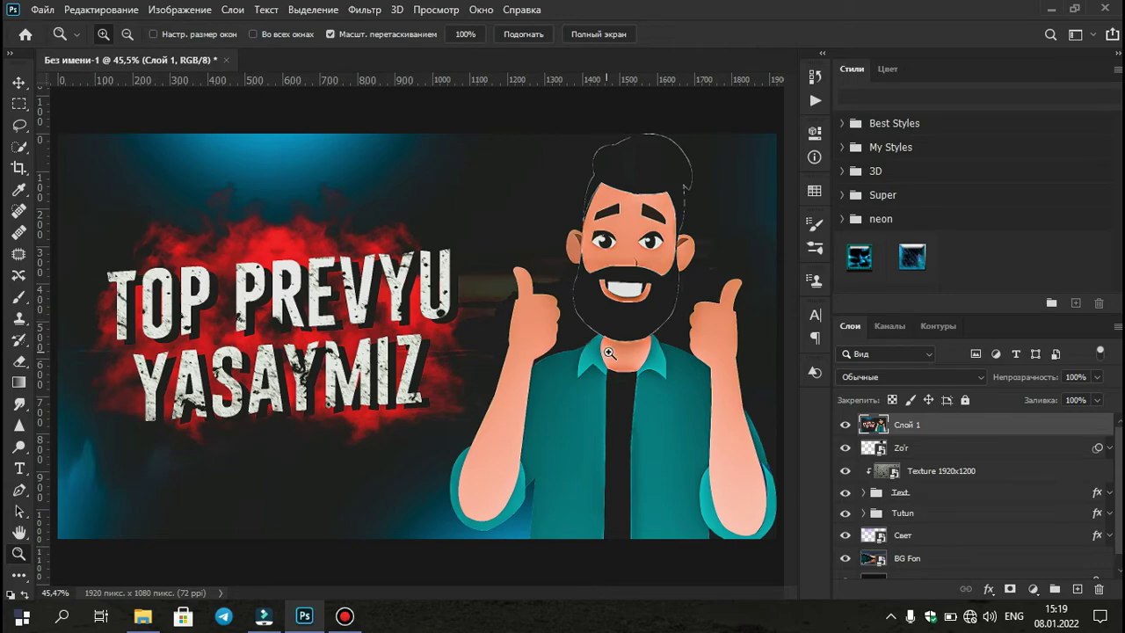
pyautogui.click(846, 426)
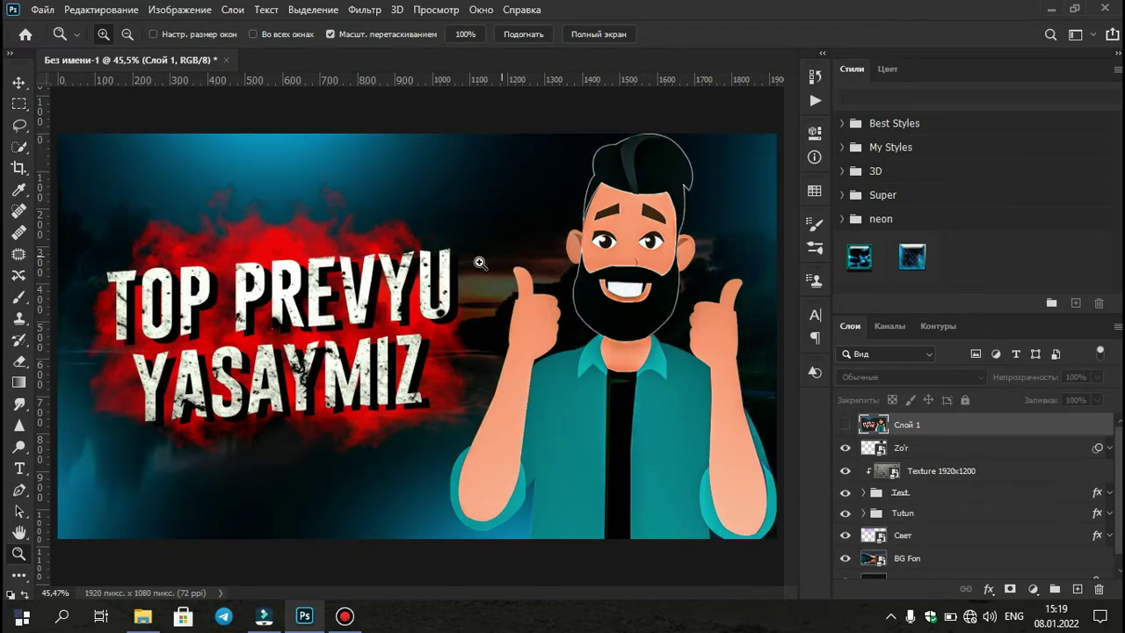
pyautogui.click(845, 425)
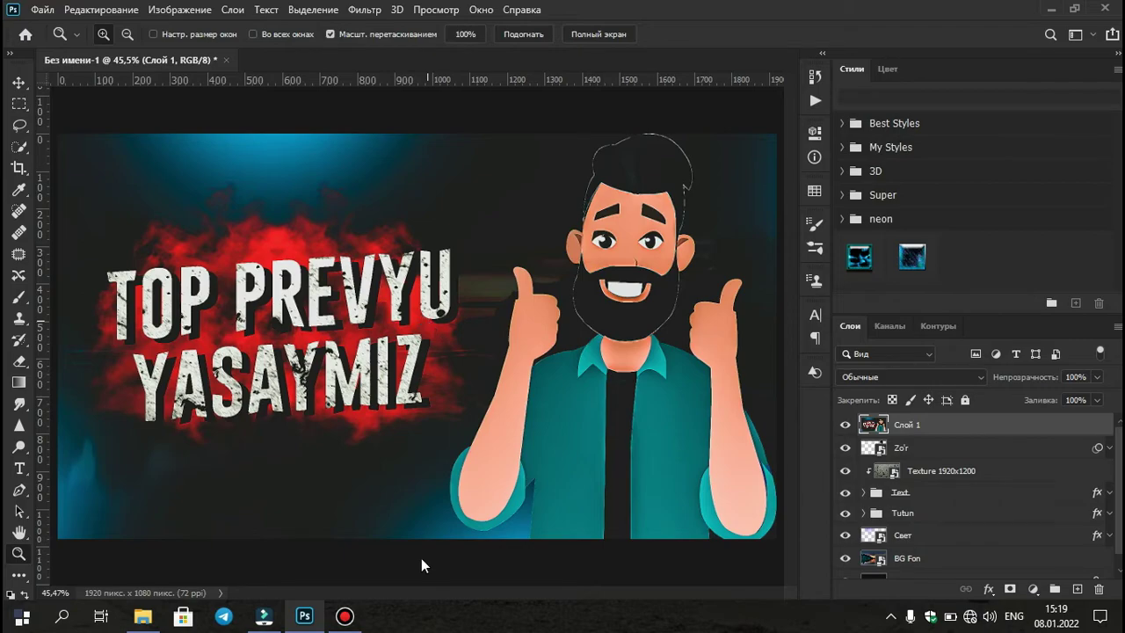
pyautogui.hotkey('ctrl', 's')
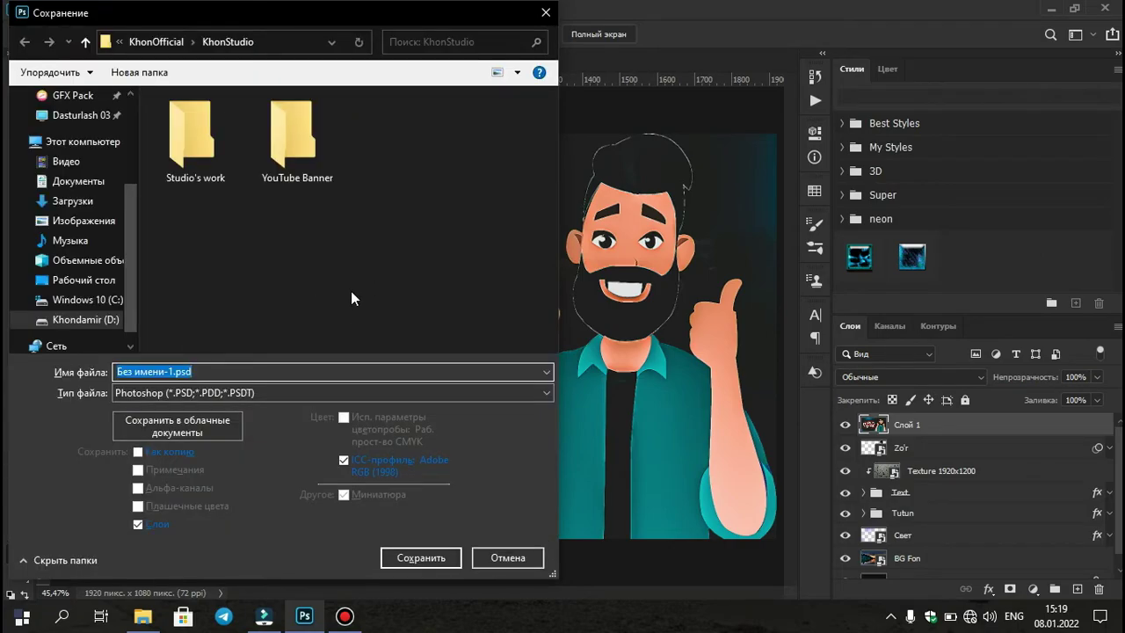
# Step: Choose JPEG as the format, type 'studio' as the file name, and save
pyautogui.click(231, 395)
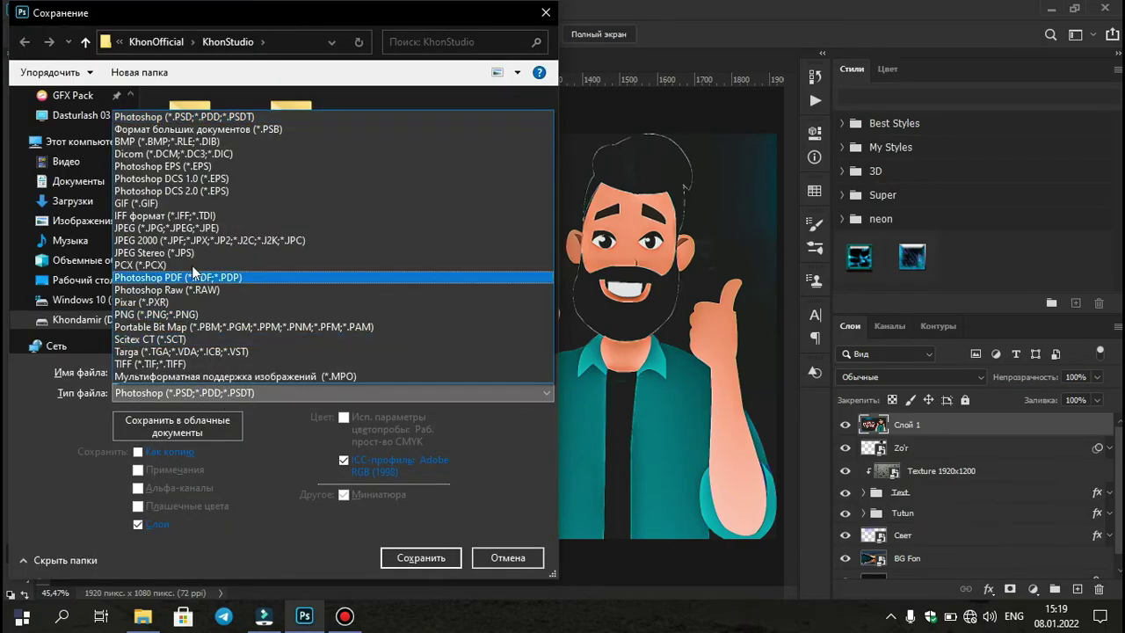
pyautogui.click(149, 233)
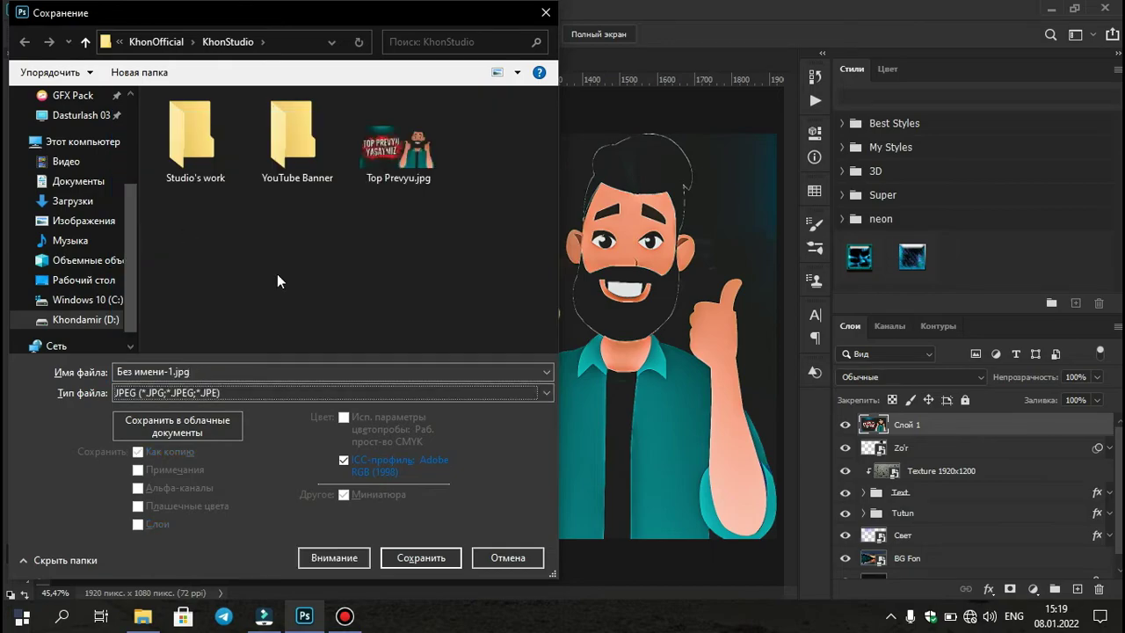
pyautogui.click(230, 371)
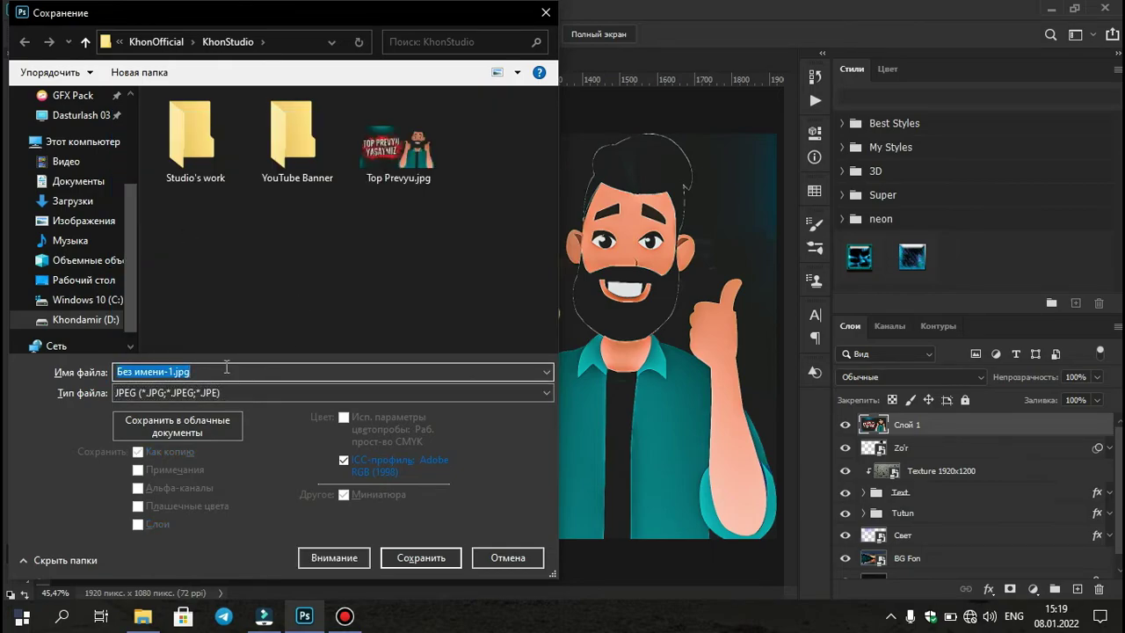
pyautogui.write('studio')
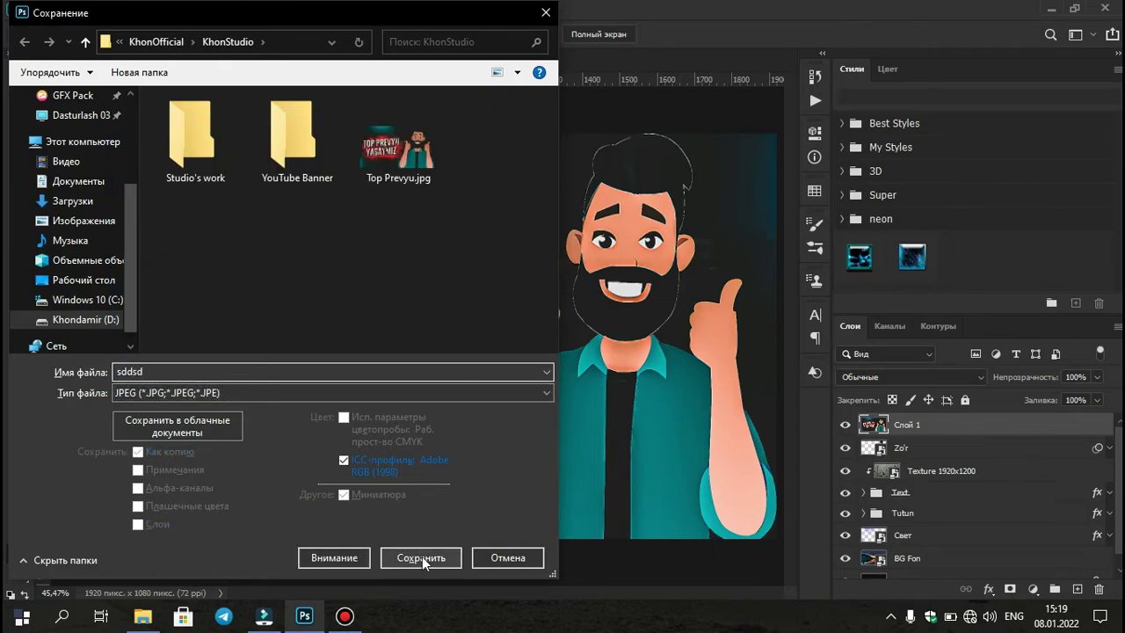
pyautogui.click(420, 557)
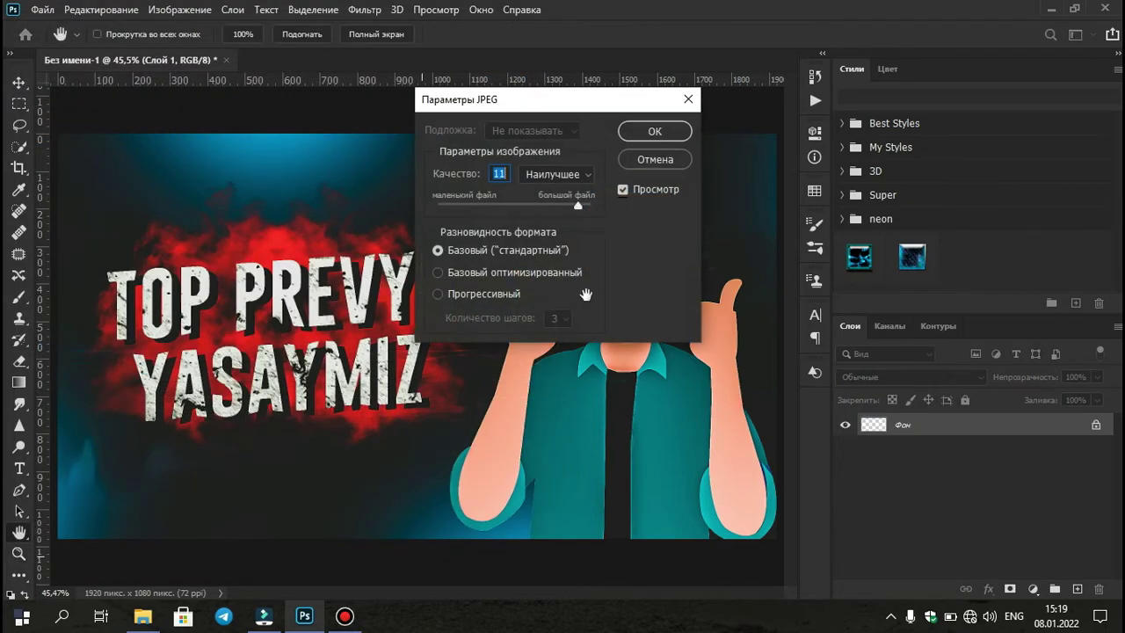
# Step: Set JPEG quality to the maximum 12 and confirm the save
pyautogui.moveTo(578, 204); pyautogui.dragTo(588, 207)
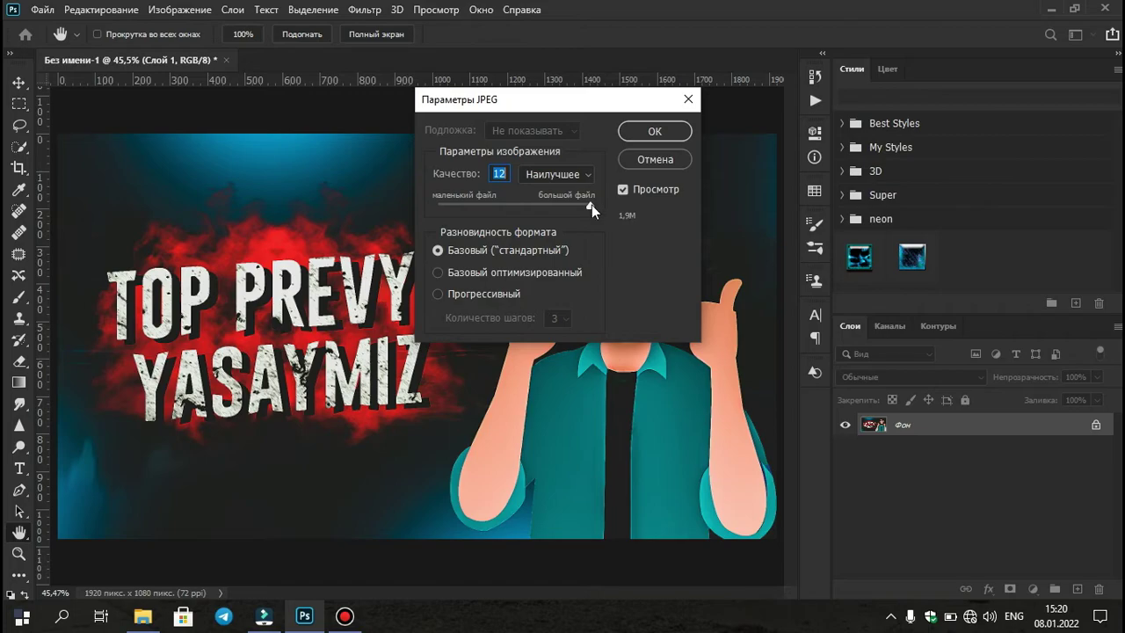
pyautogui.moveTo(591, 205); pyautogui.dragTo(574, 206)
pyautogui.moveTo(573, 204); pyautogui.dragTo(556, 206)
pyautogui.moveTo(559, 208); pyautogui.dragTo(607, 209)
pyautogui.click(653, 131)
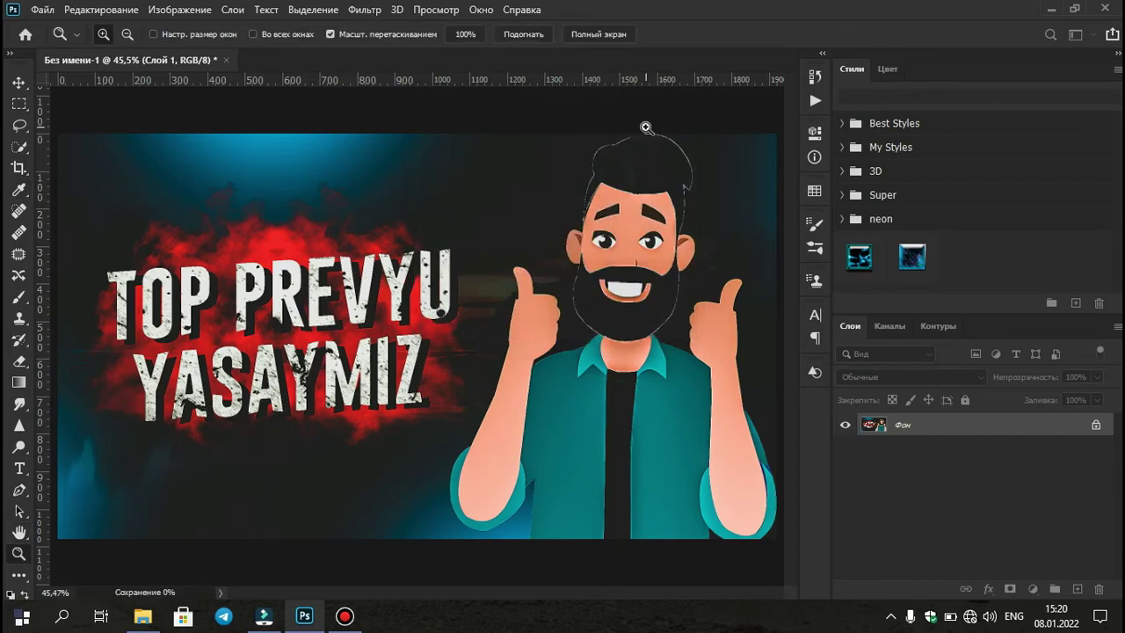